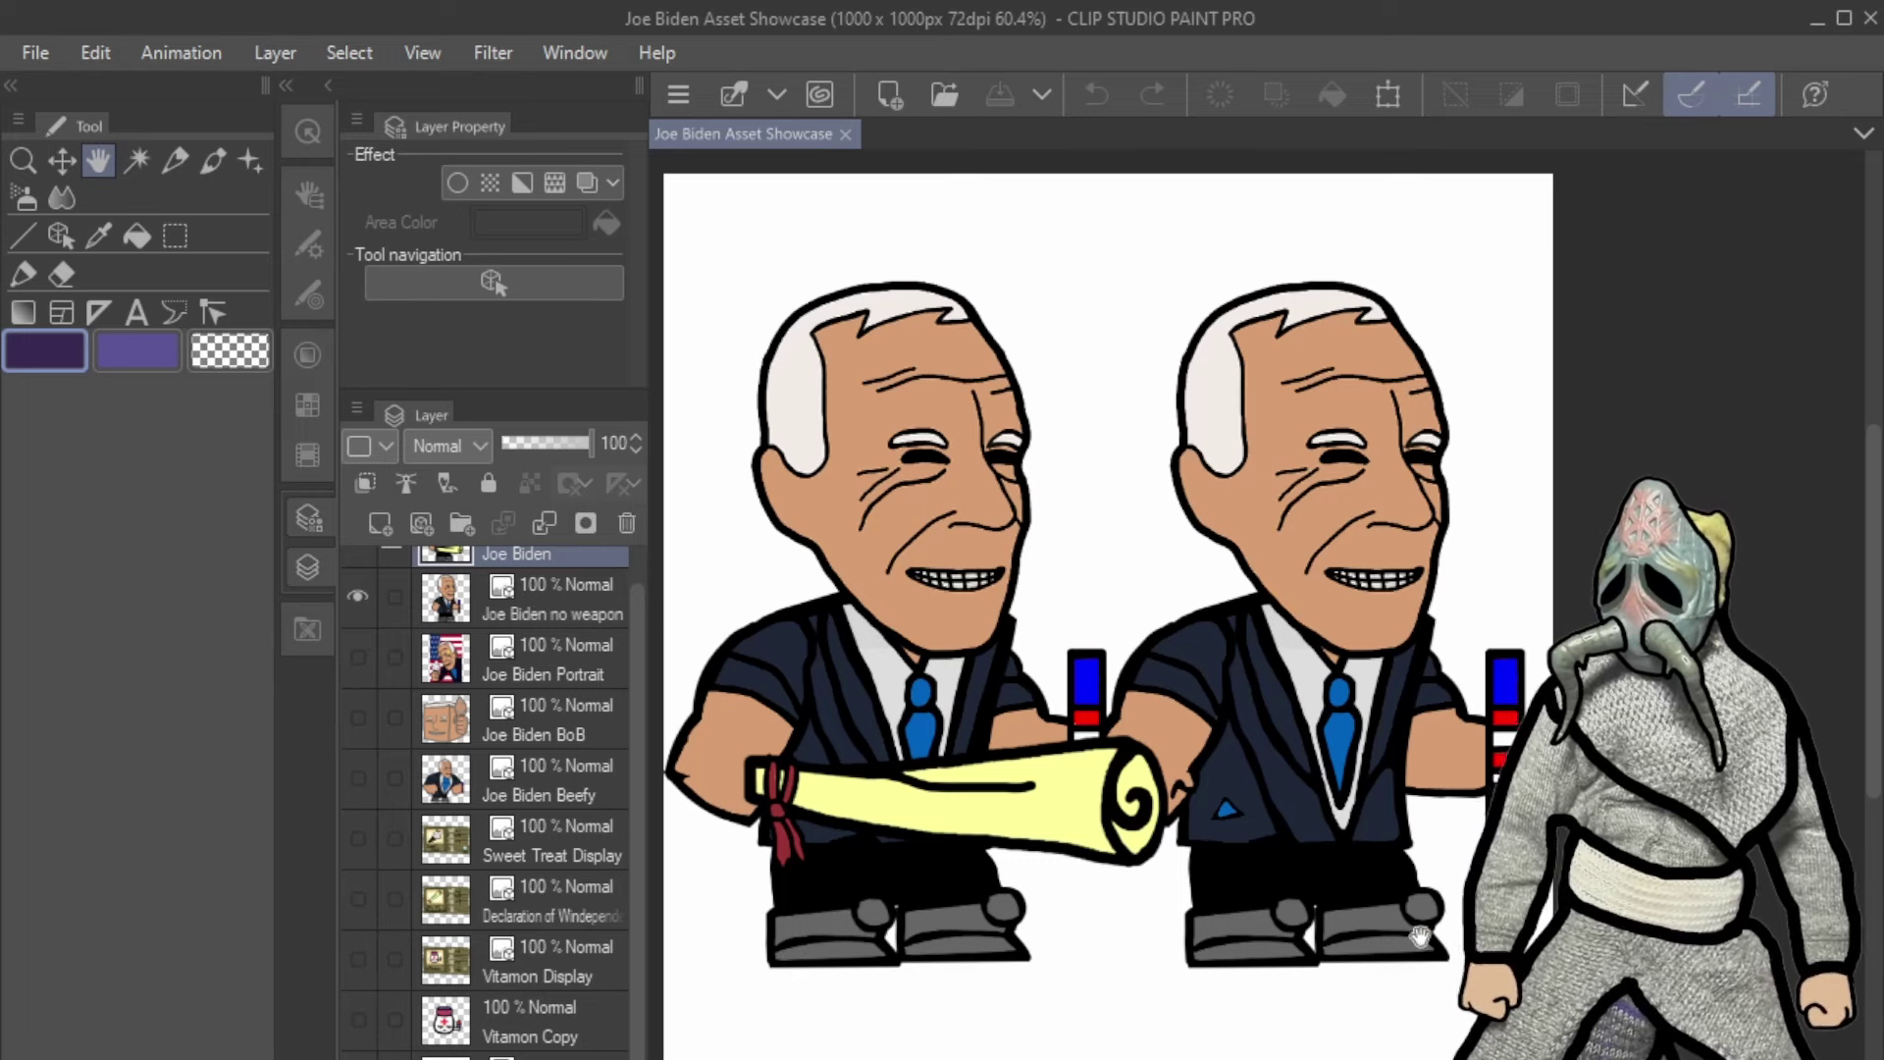
Hide the Joe Biden and Joe Biden no weapon sprites, and show the Joe Biden Portrait layer.
scroll(509, 810, "up", 1)
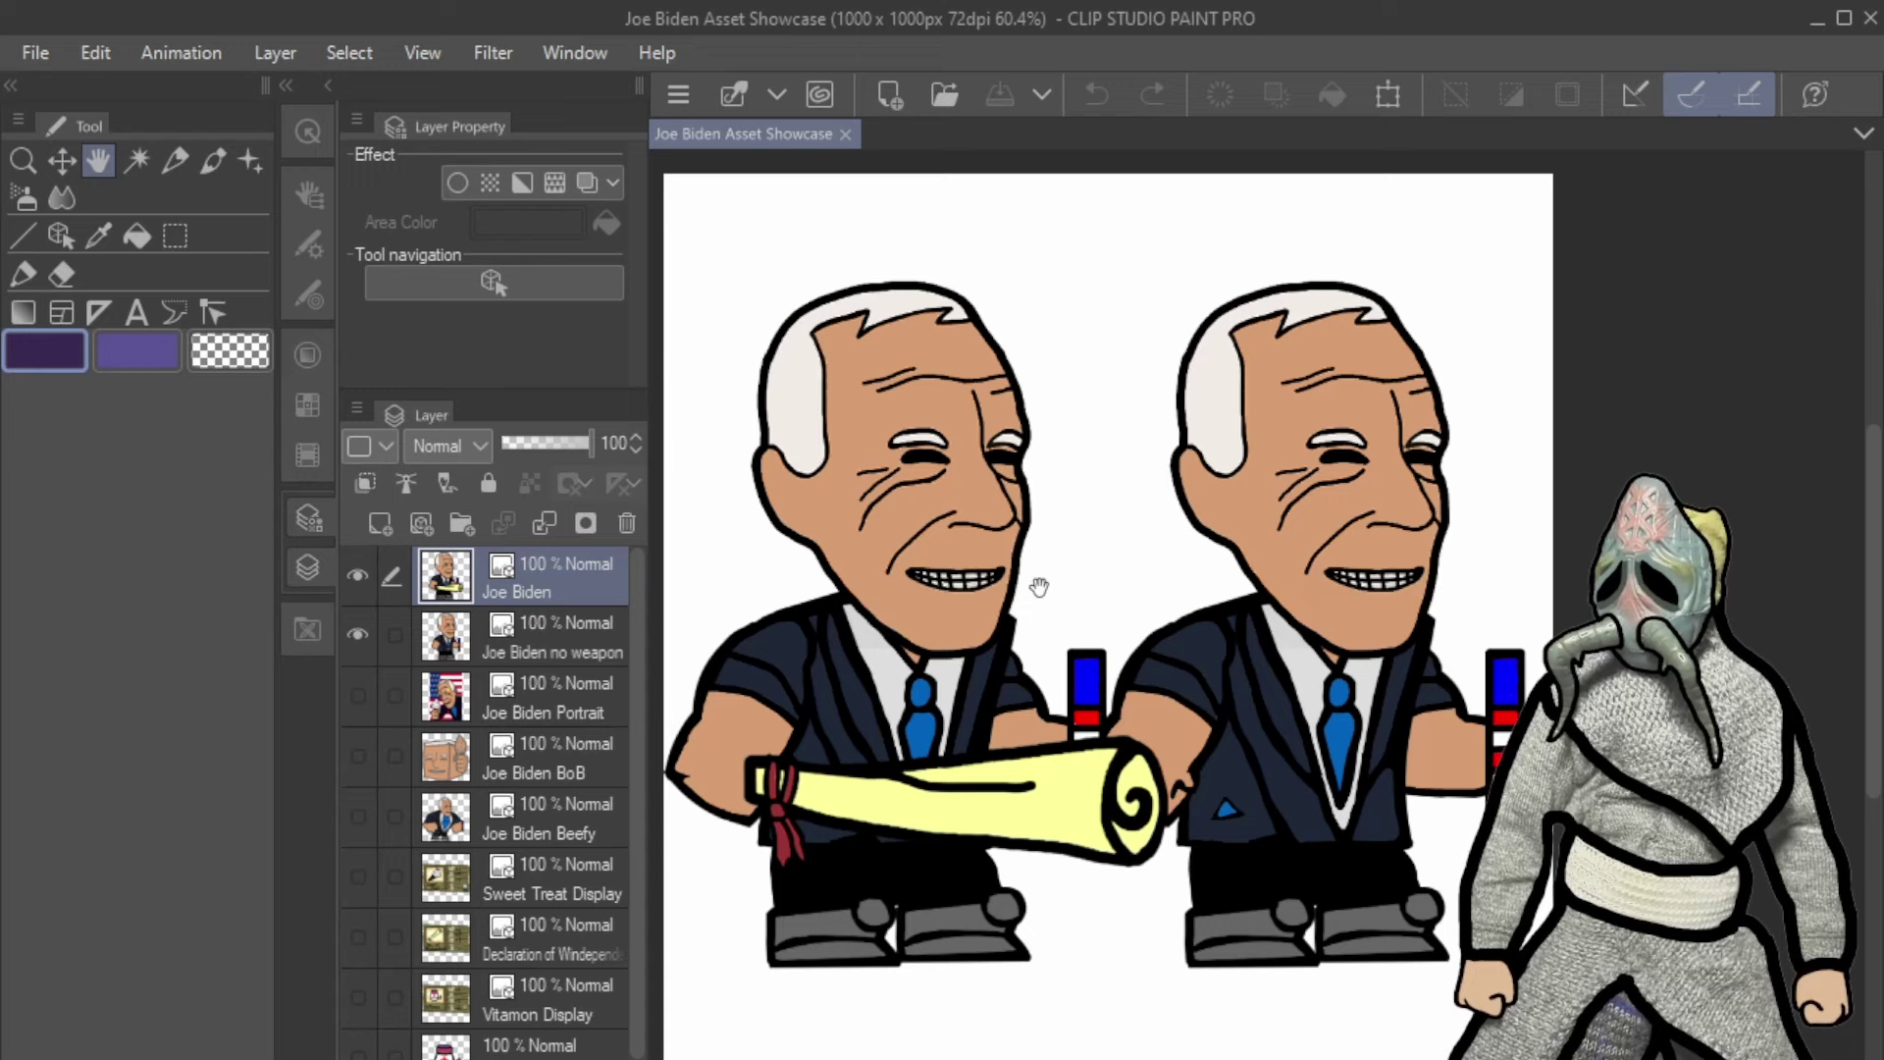
scroll(1008, 322, "down", 1)
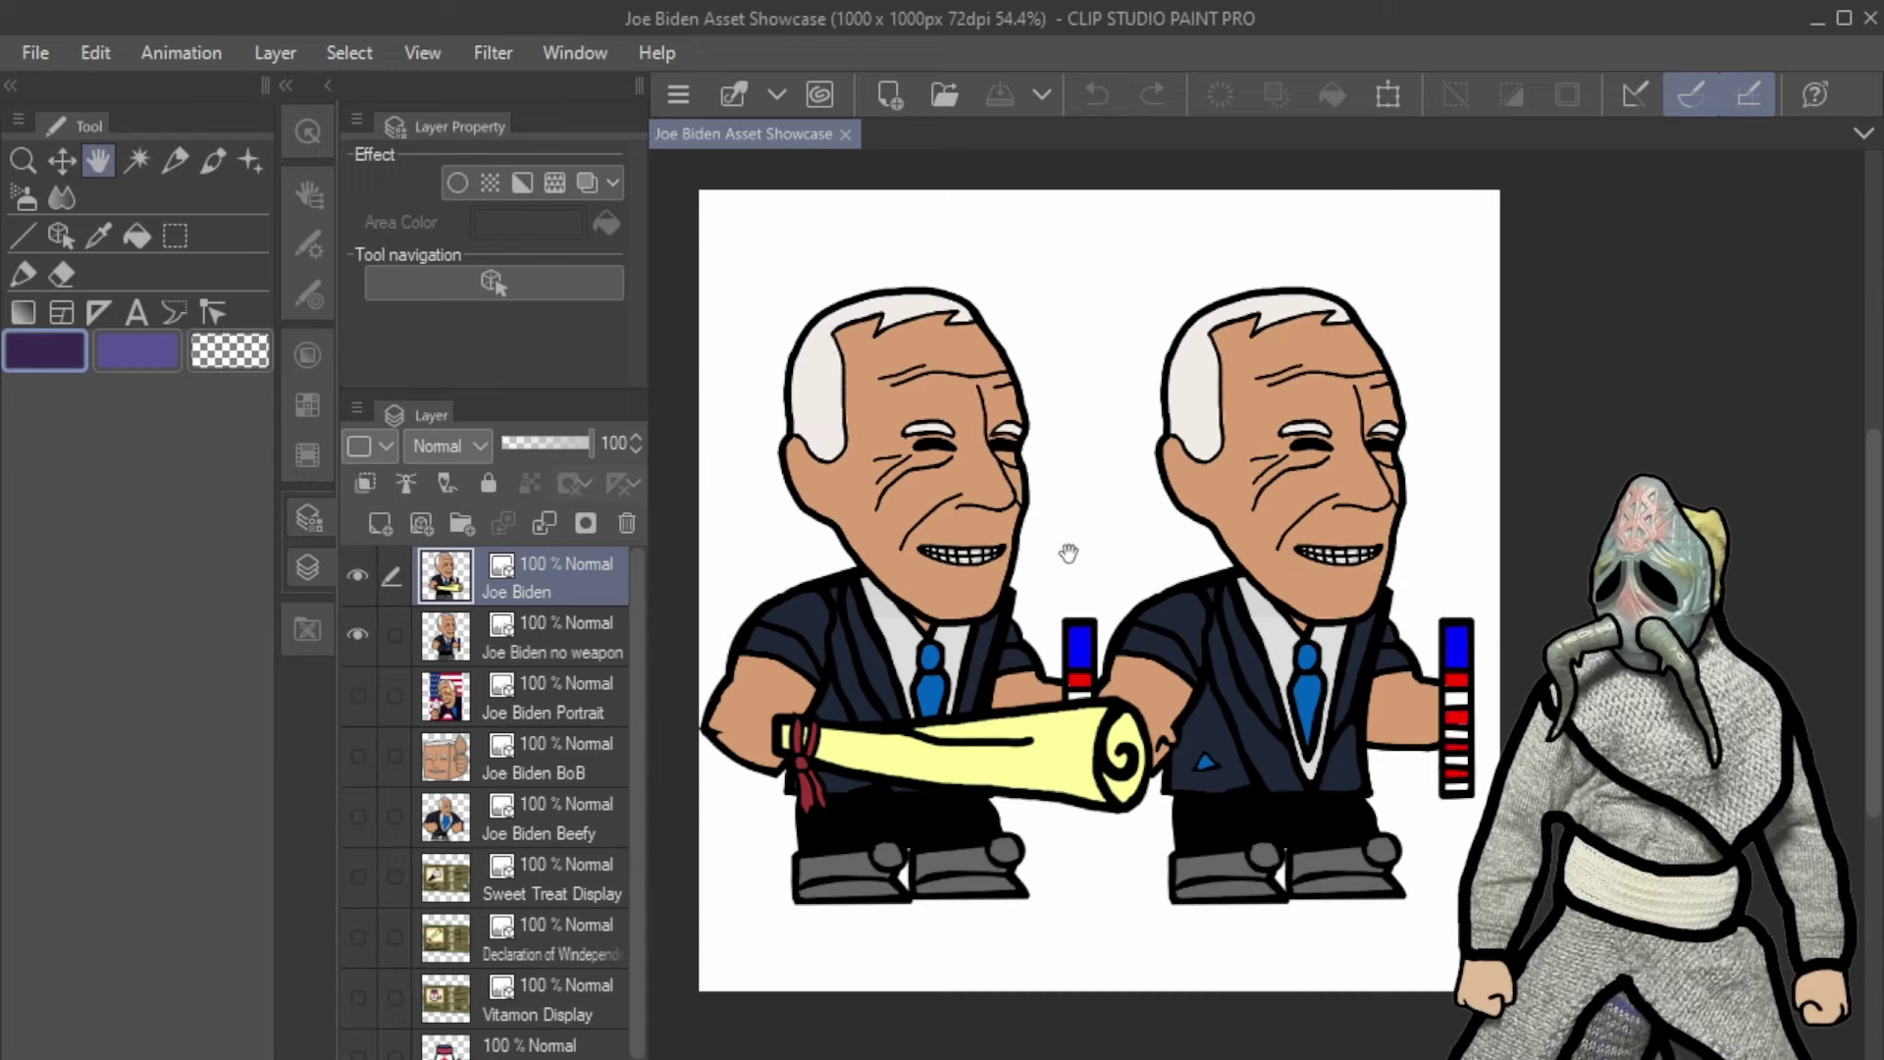
scroll(1296, 528, "up", 1)
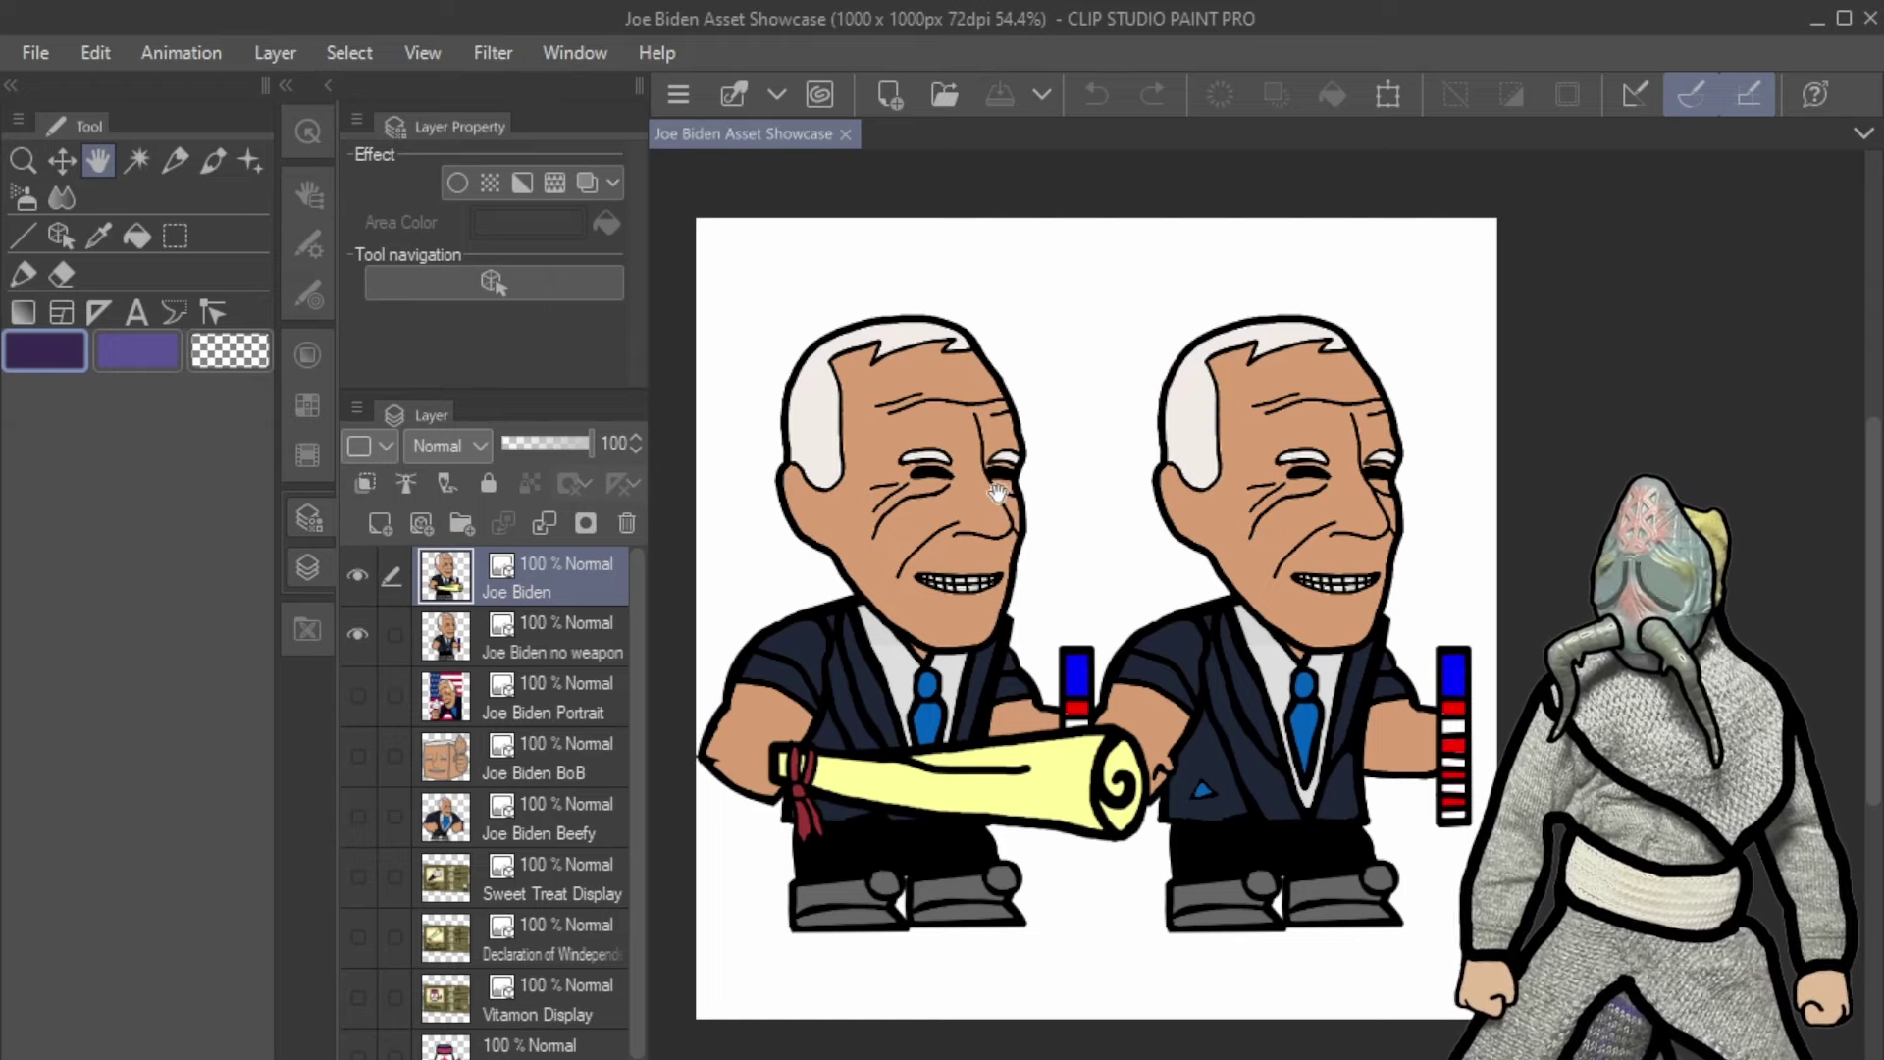
scroll(998, 490, "up", 5)
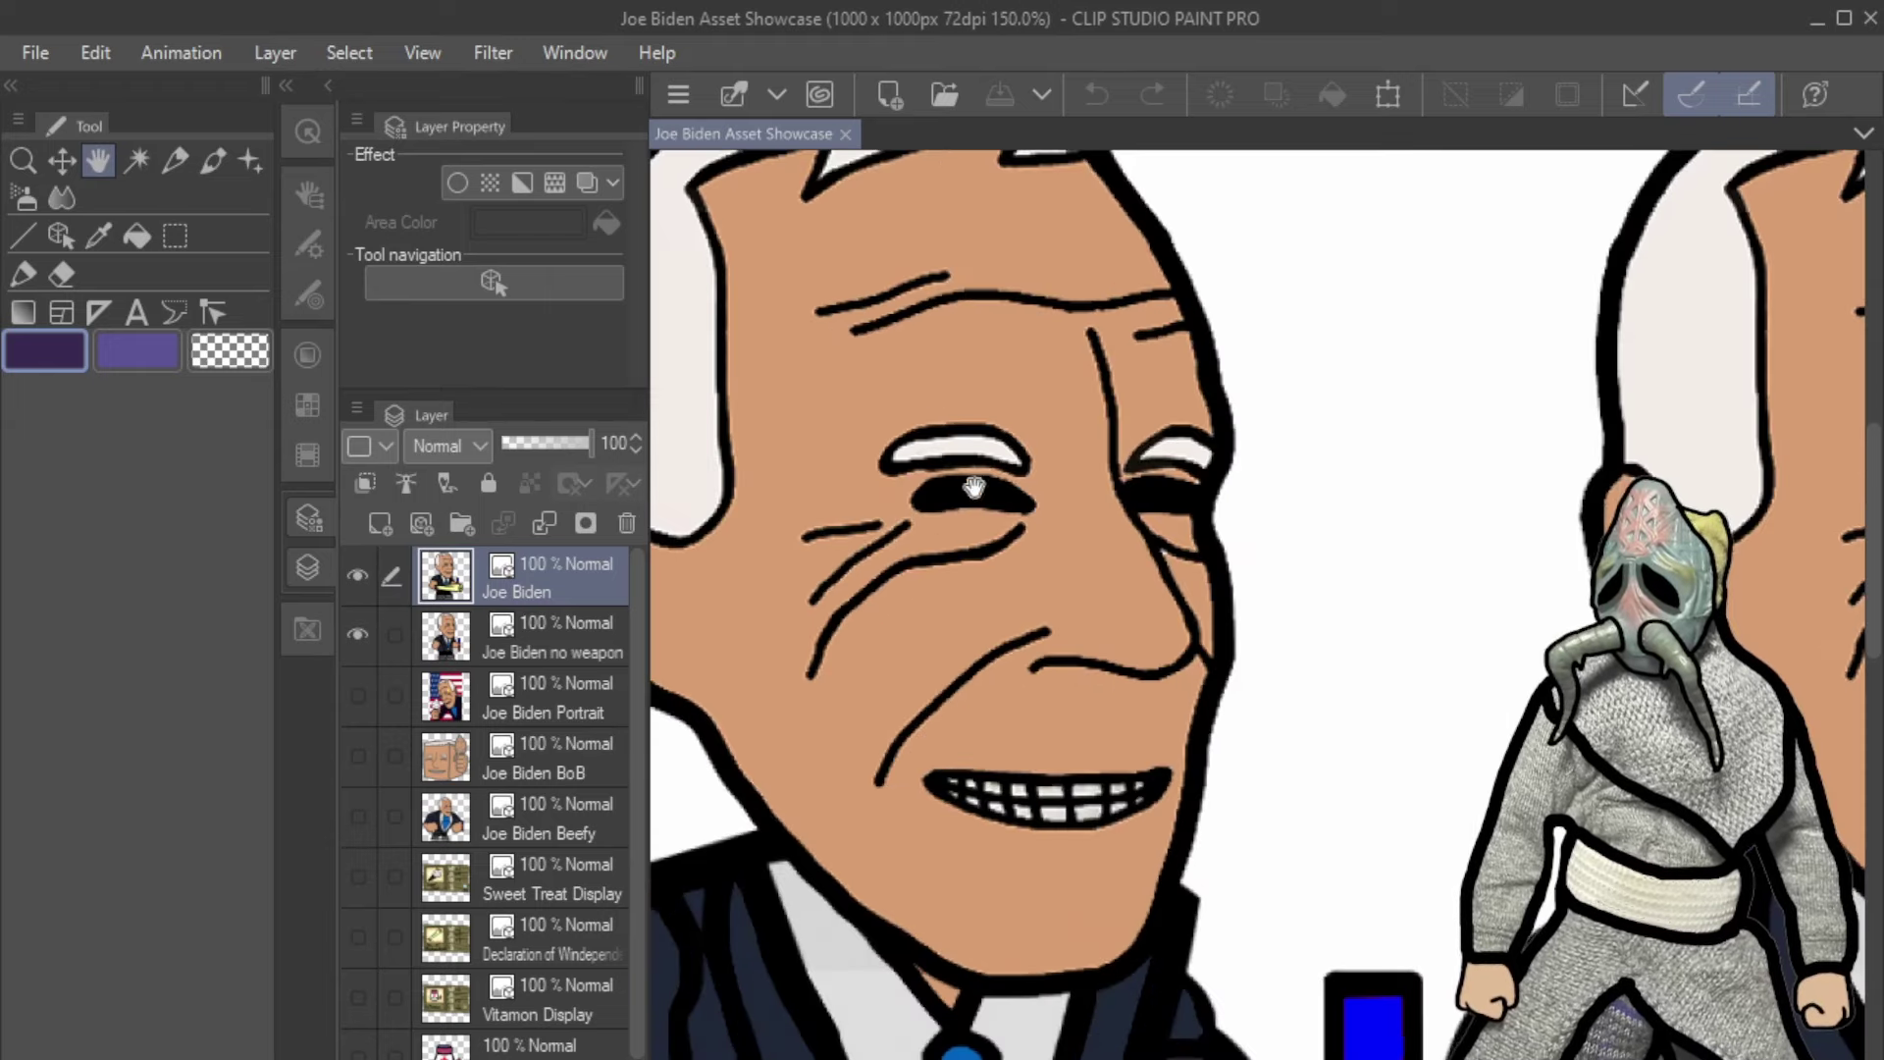
scroll(1050, 619, "down", 6)
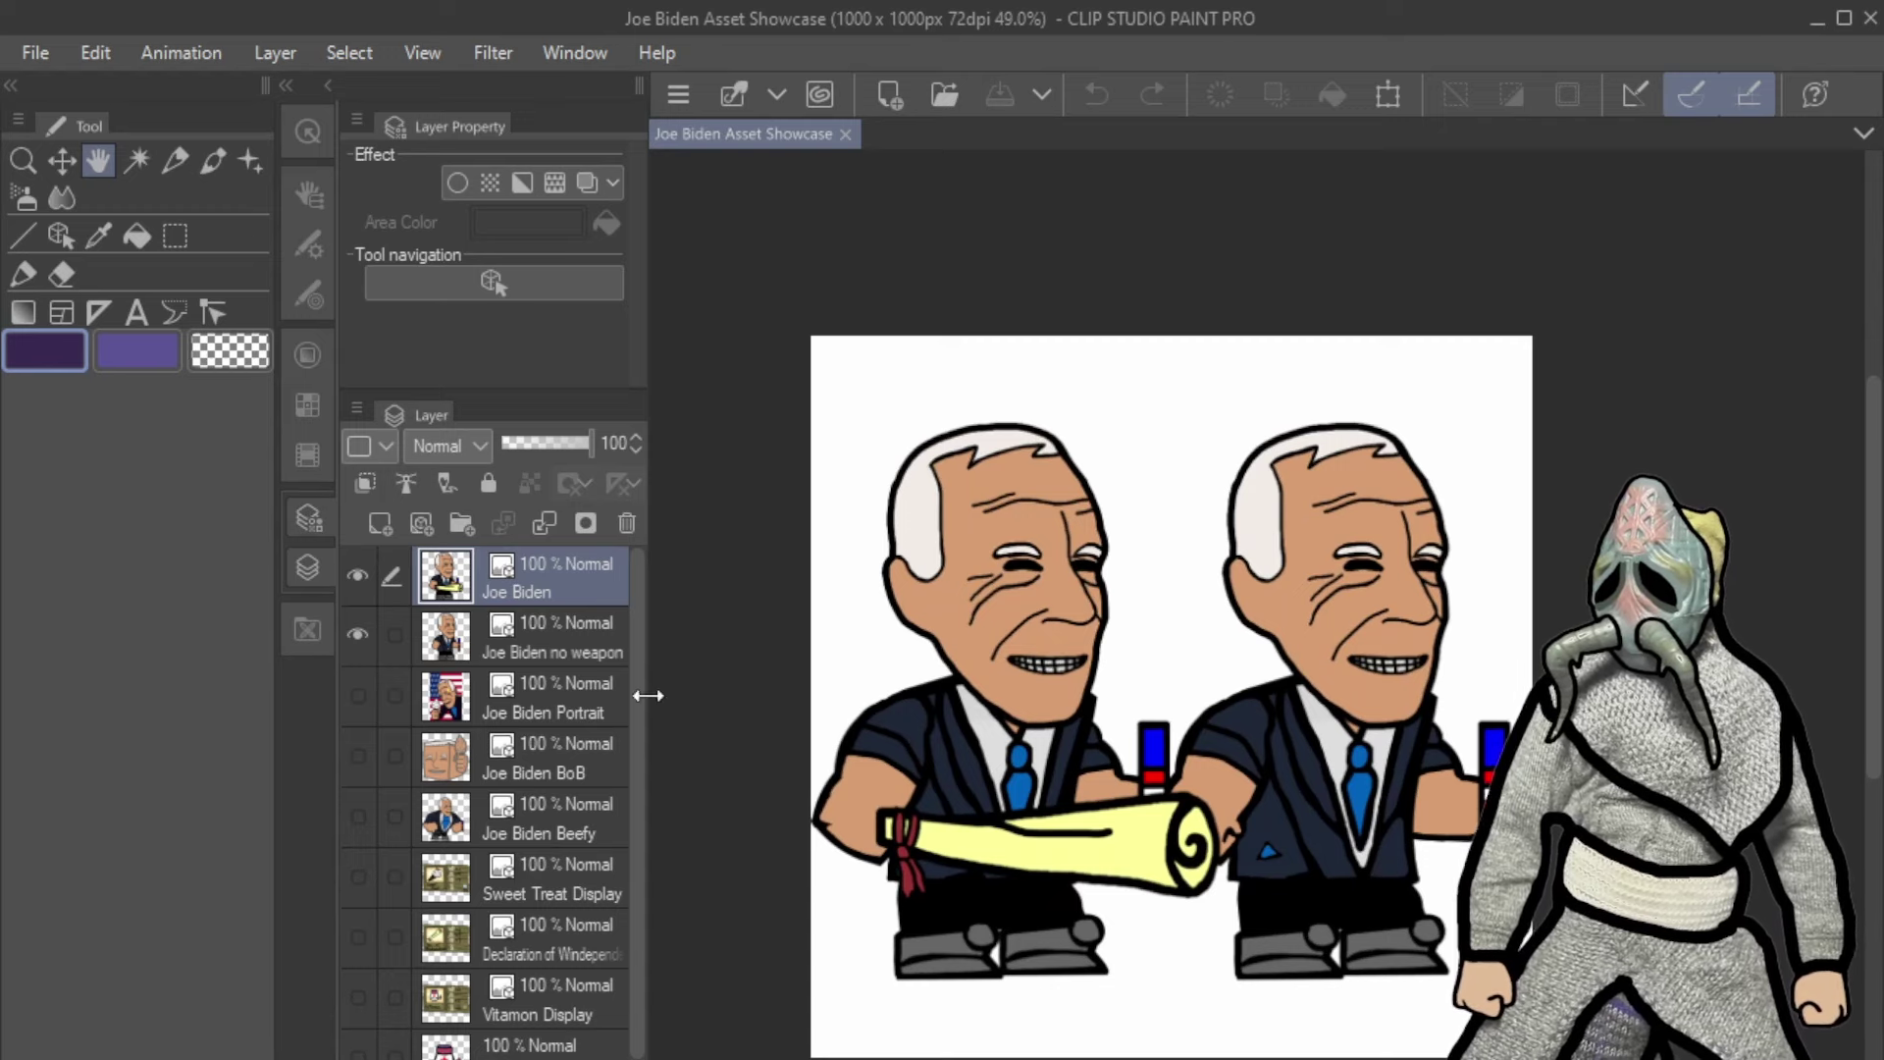
left_click(358, 577)
left_click(361, 643)
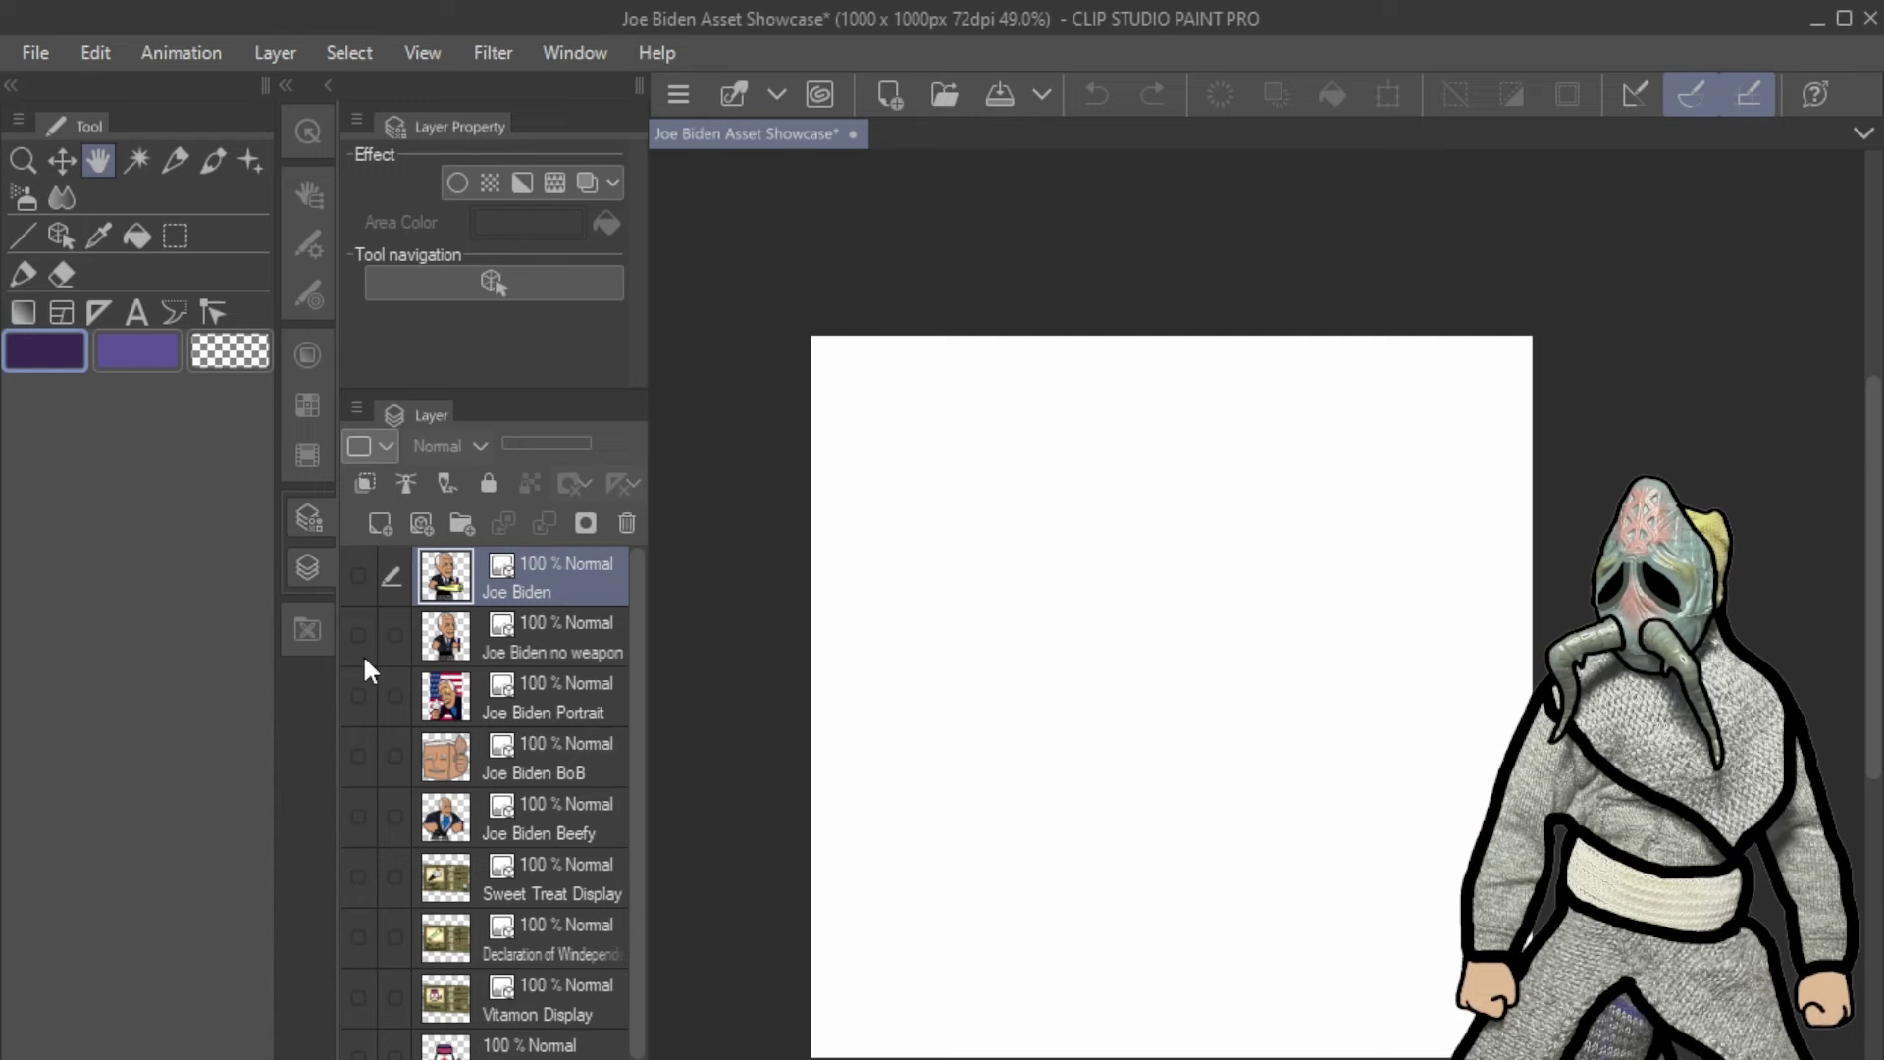
left_click(359, 696)
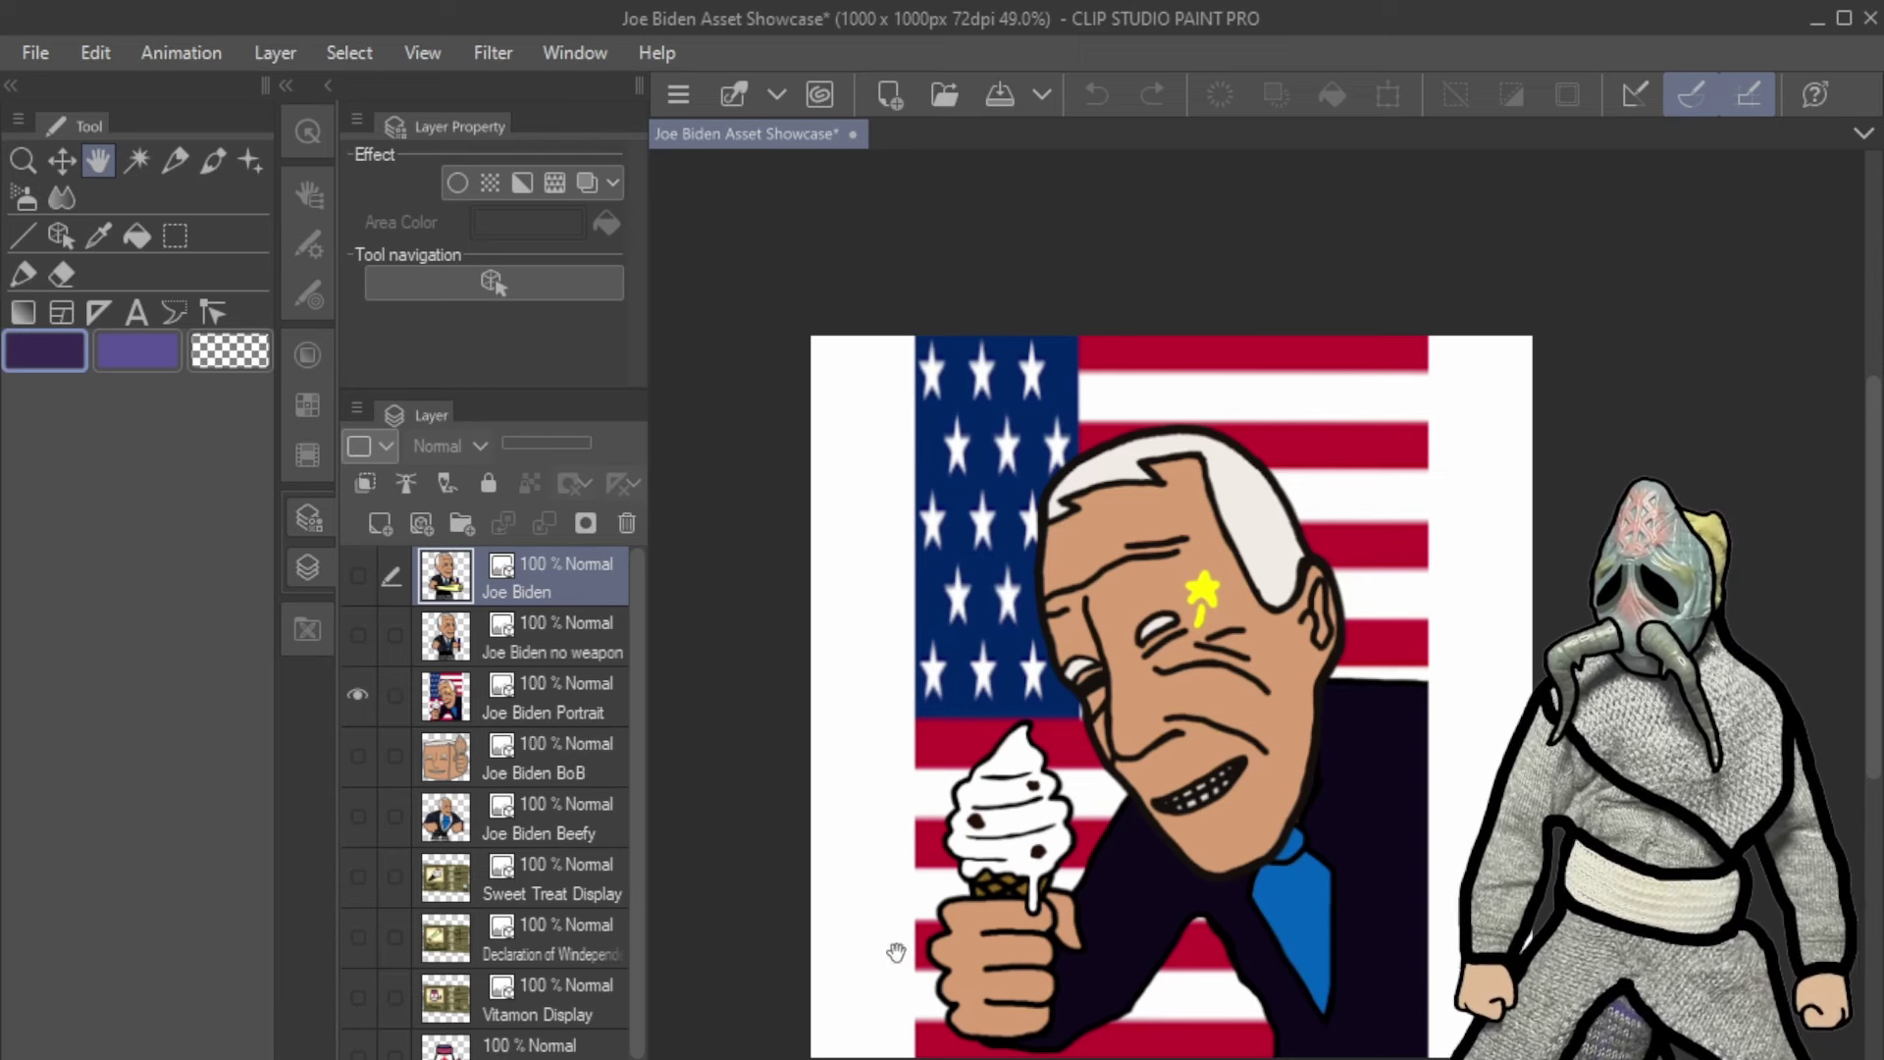
Hide the portrait, briefly preview the BoB paper-bag drawing, then show the Joe Biden no weapon sprite.
left_click(359, 695)
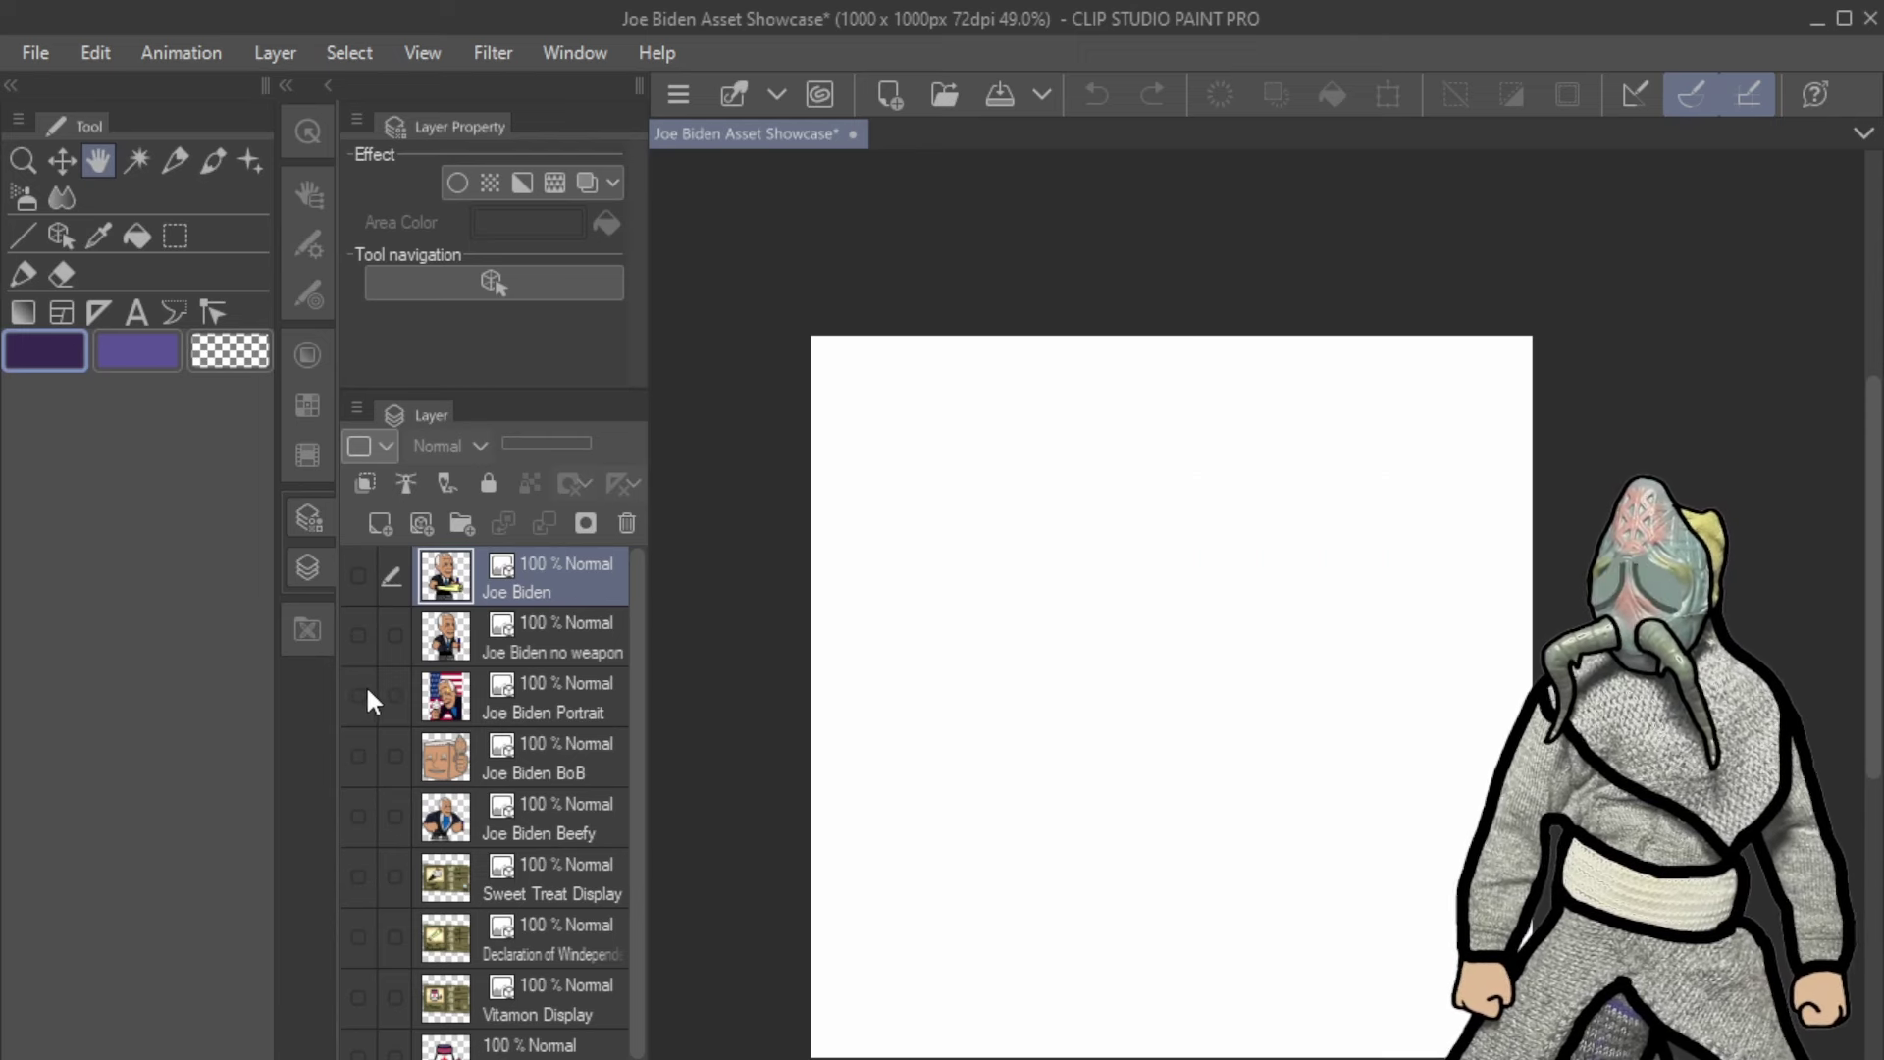
left_click(358, 757)
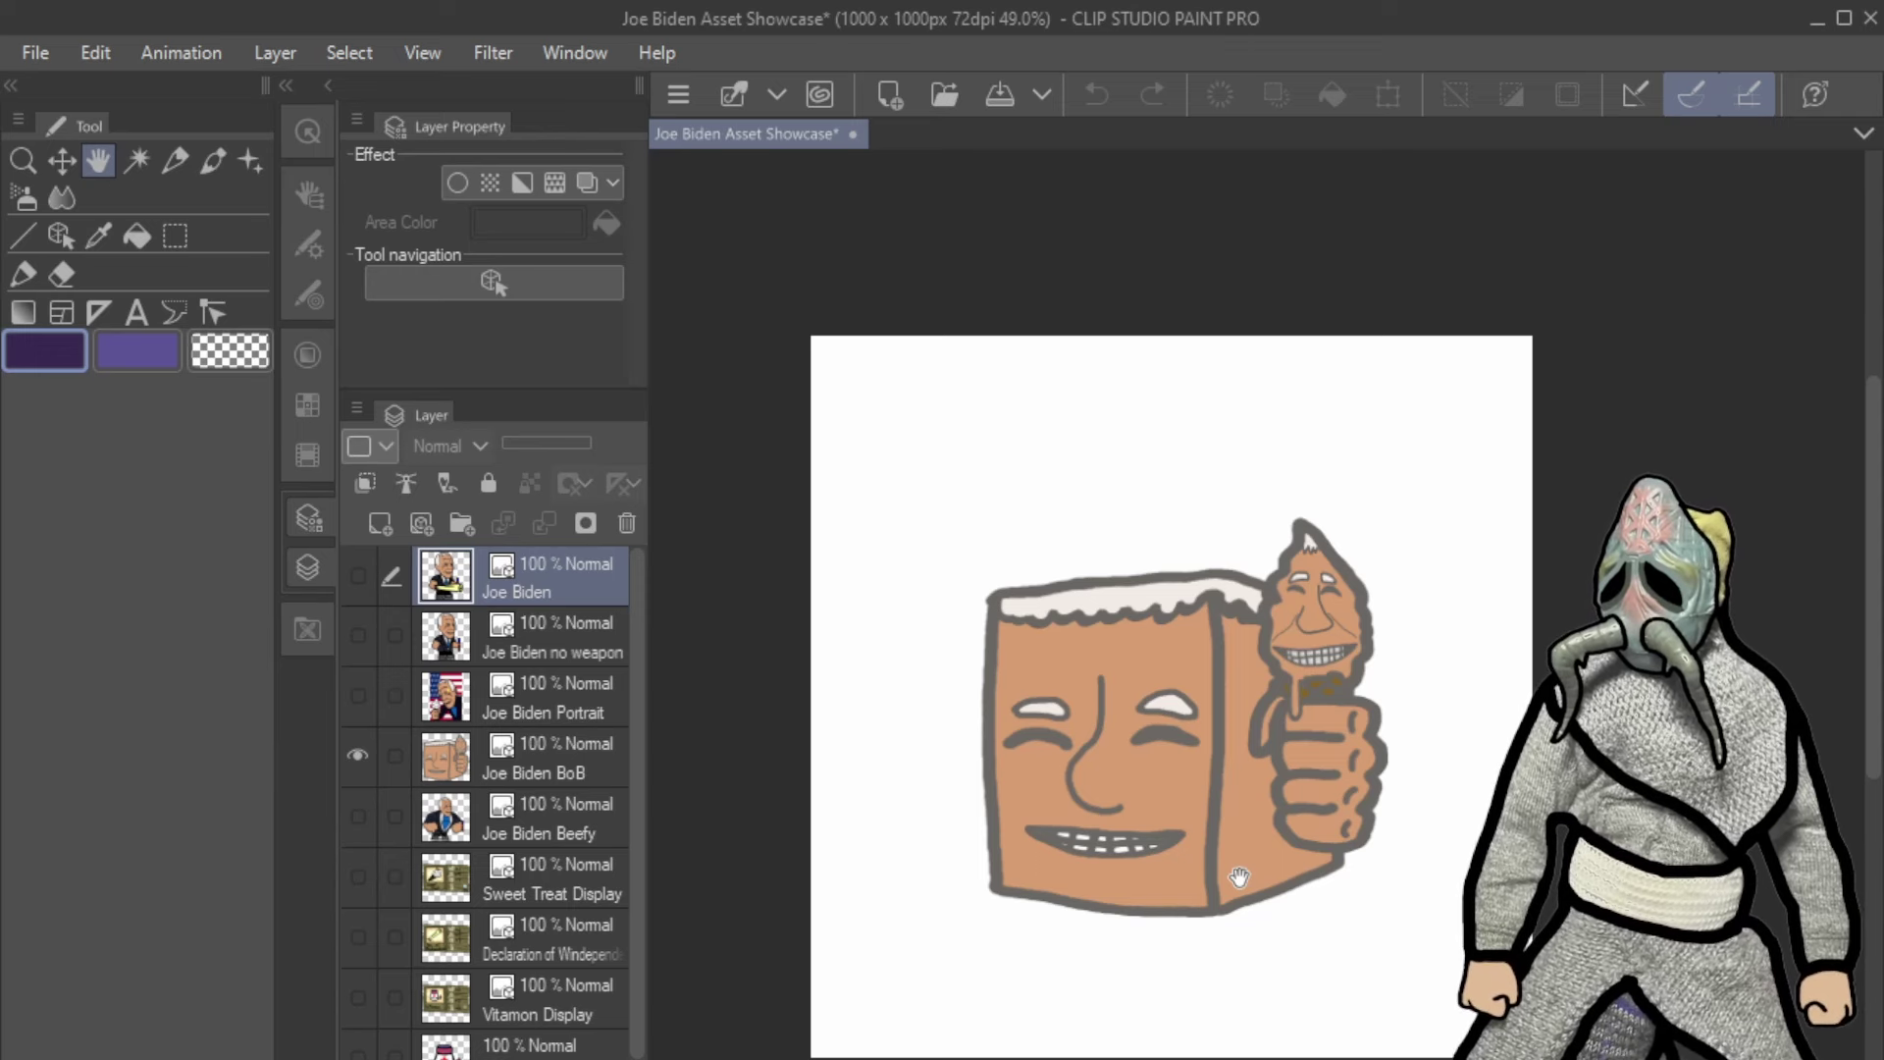
left_click(351, 757)
left_click(359, 631)
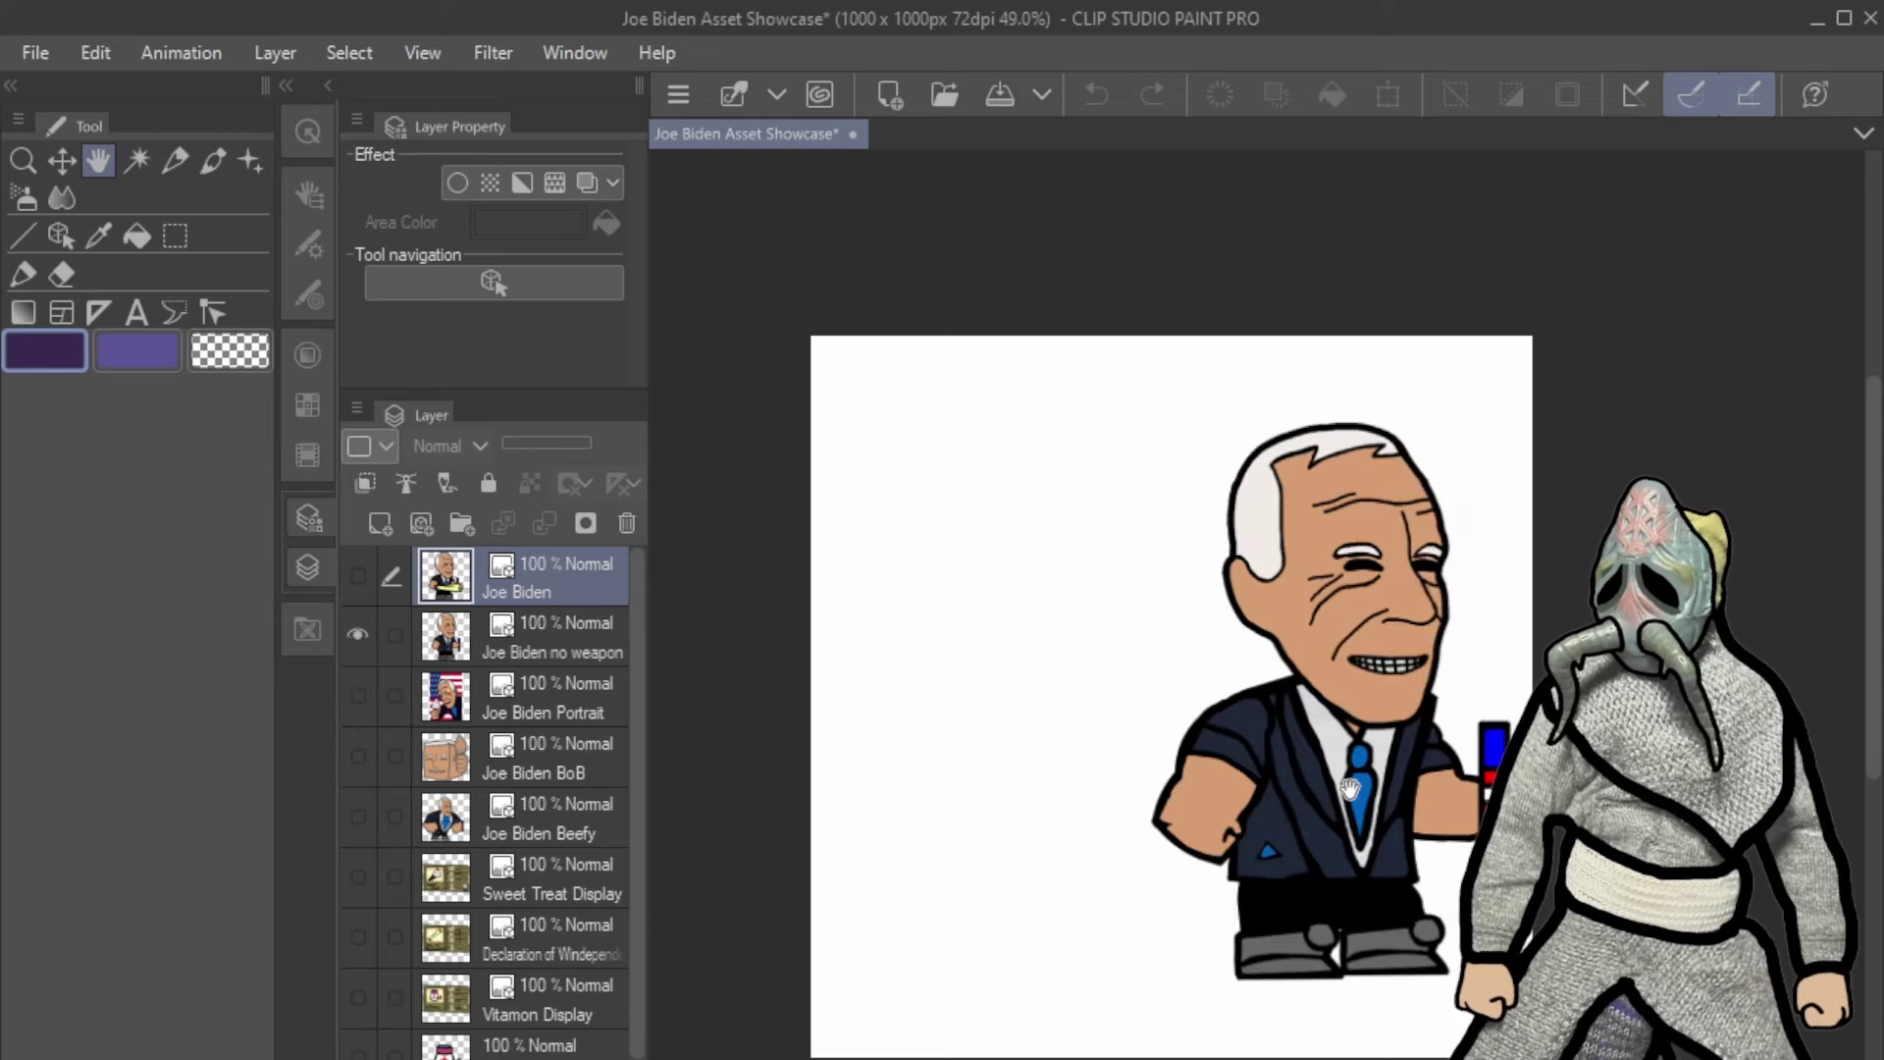
Move the unarmed Biden sprite left toward the page centre with the Object tool.
left_click(61, 236)
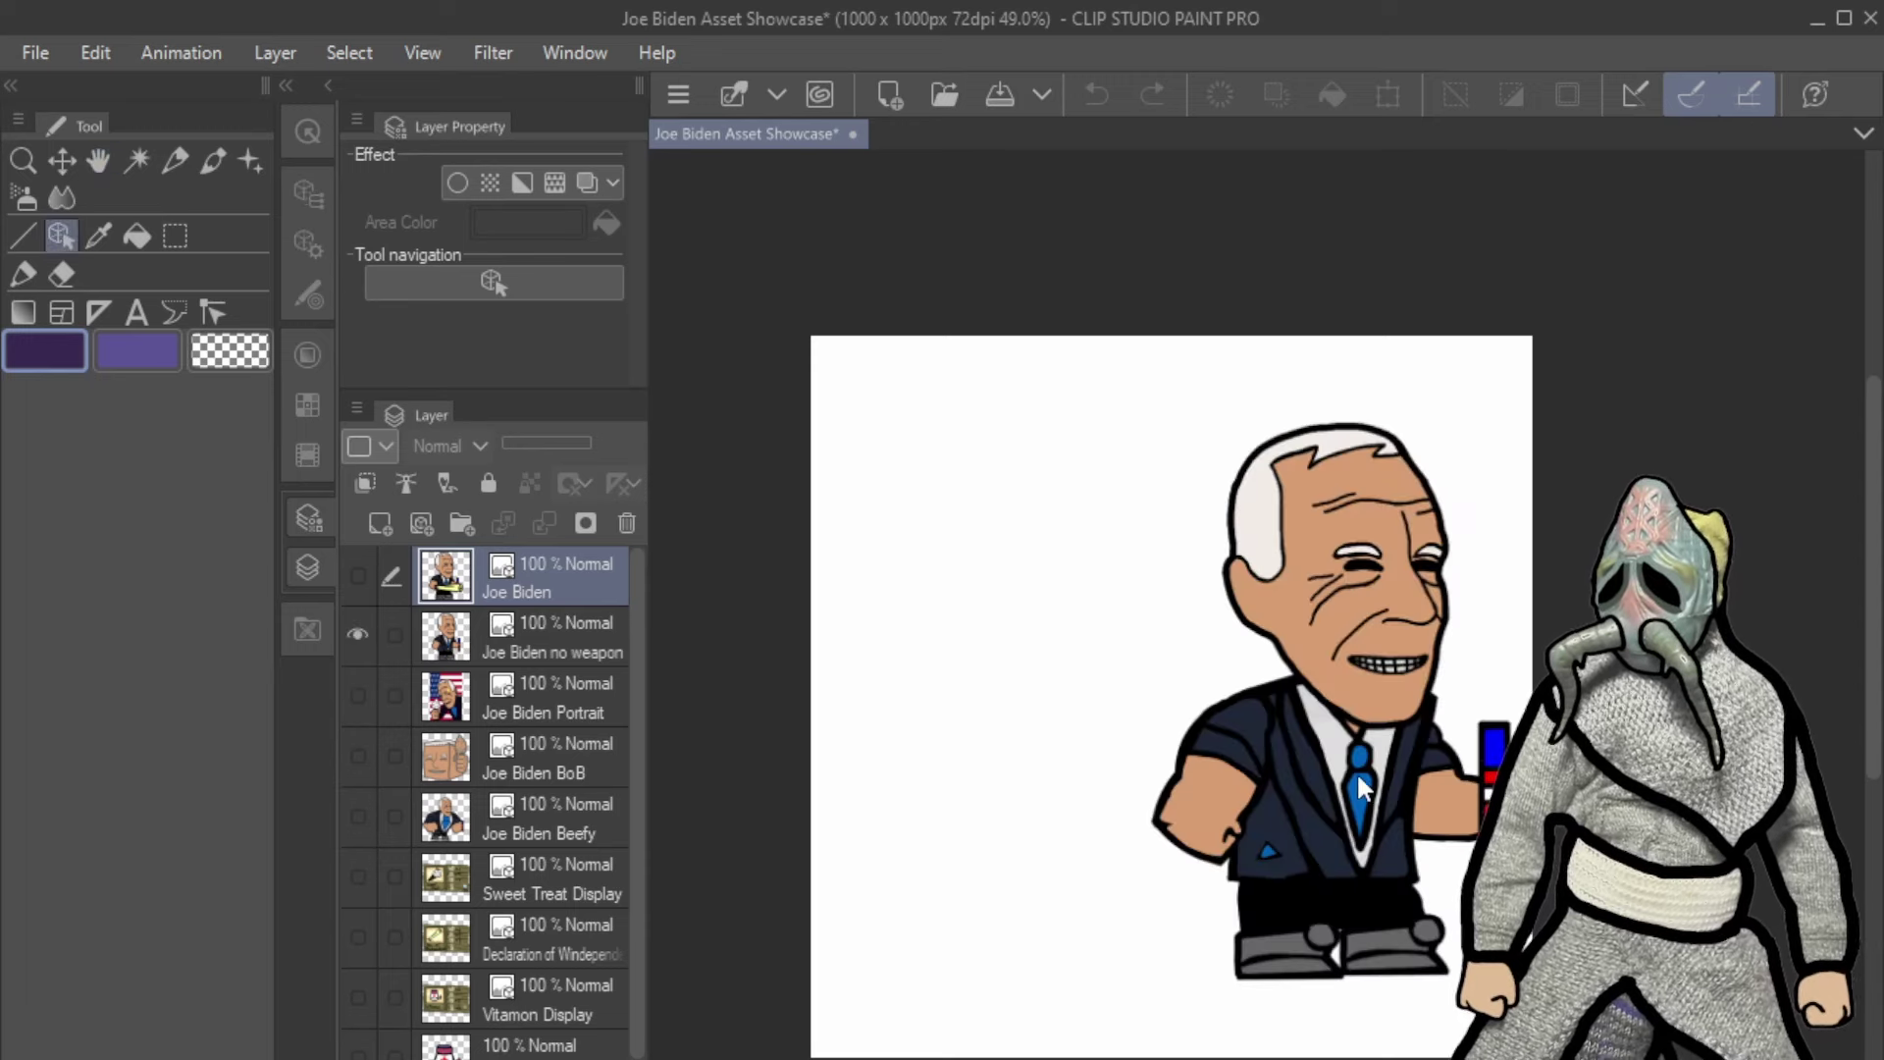
mouse_move(1356, 771)
left_mouse_down()
mouse_move(1233, 752)
mouse_move(1195, 793)
mouse_move(1140, 774)
mouse_move(1174, 777)
left_mouse_up()
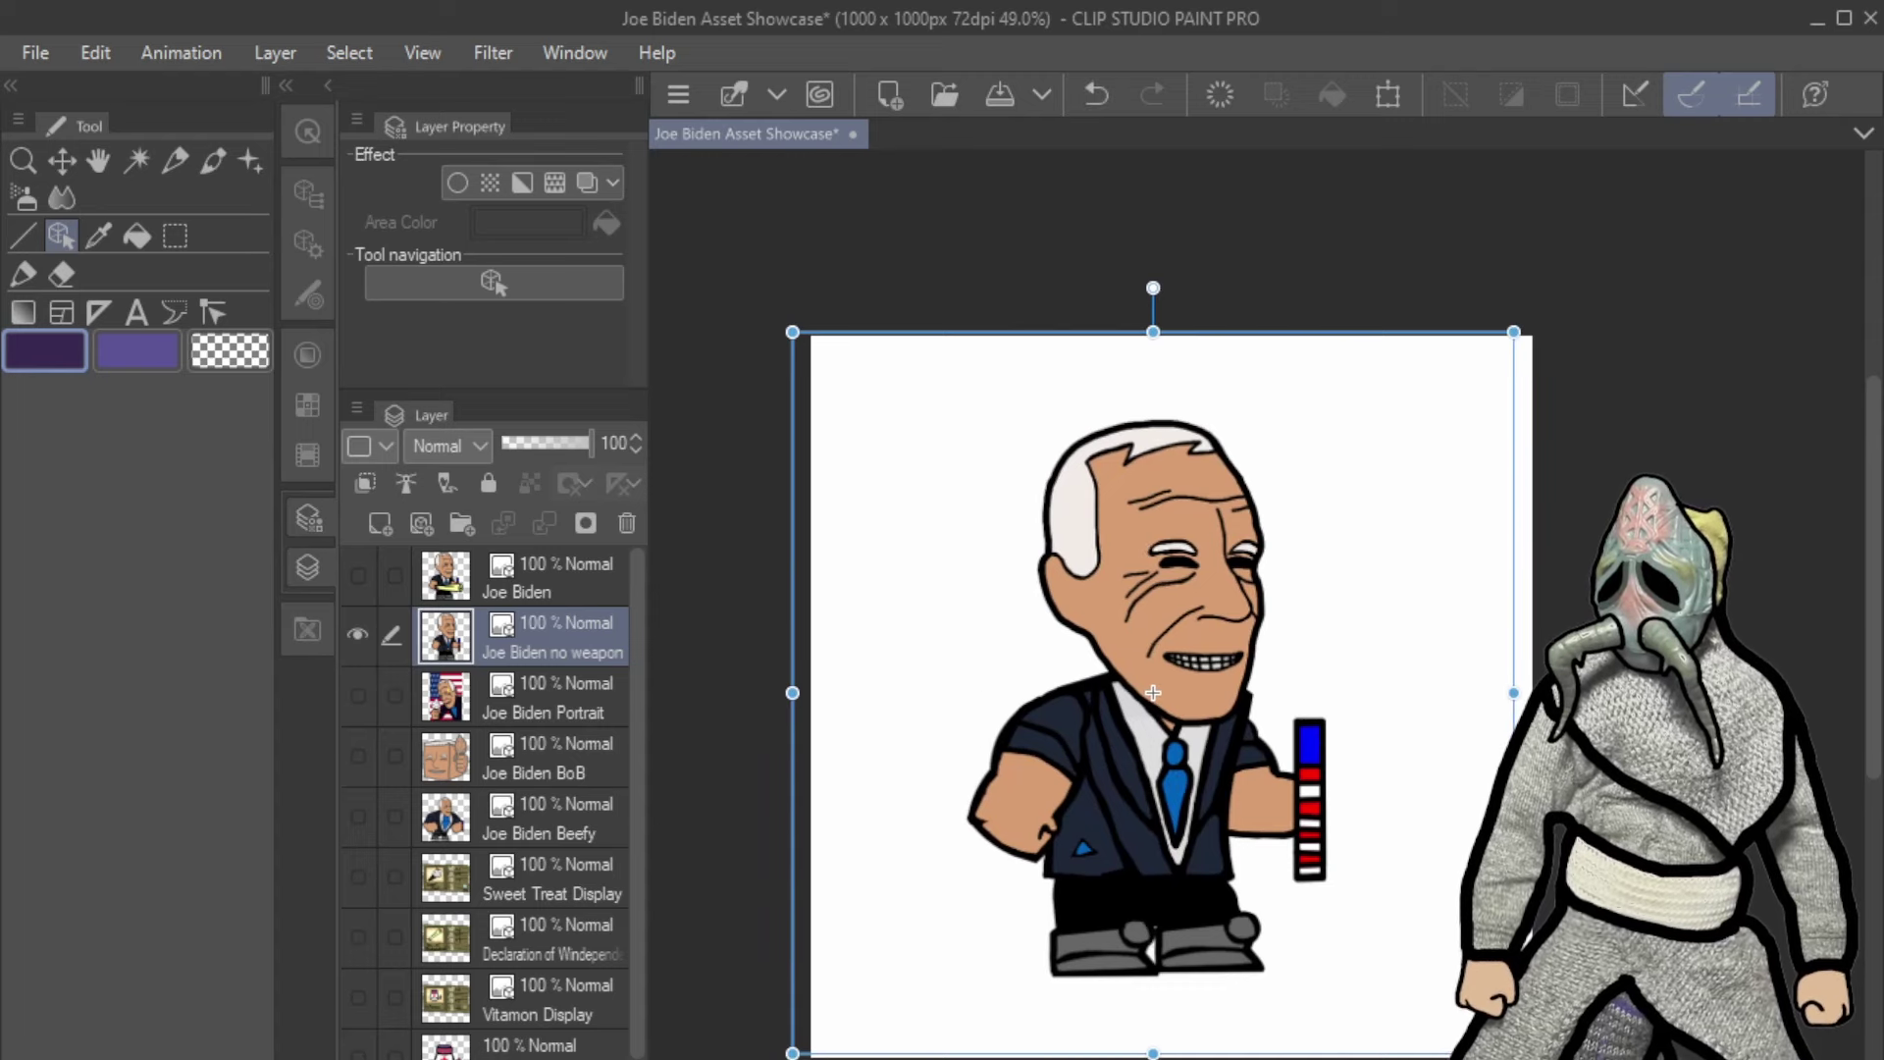
left_click(514, 815)
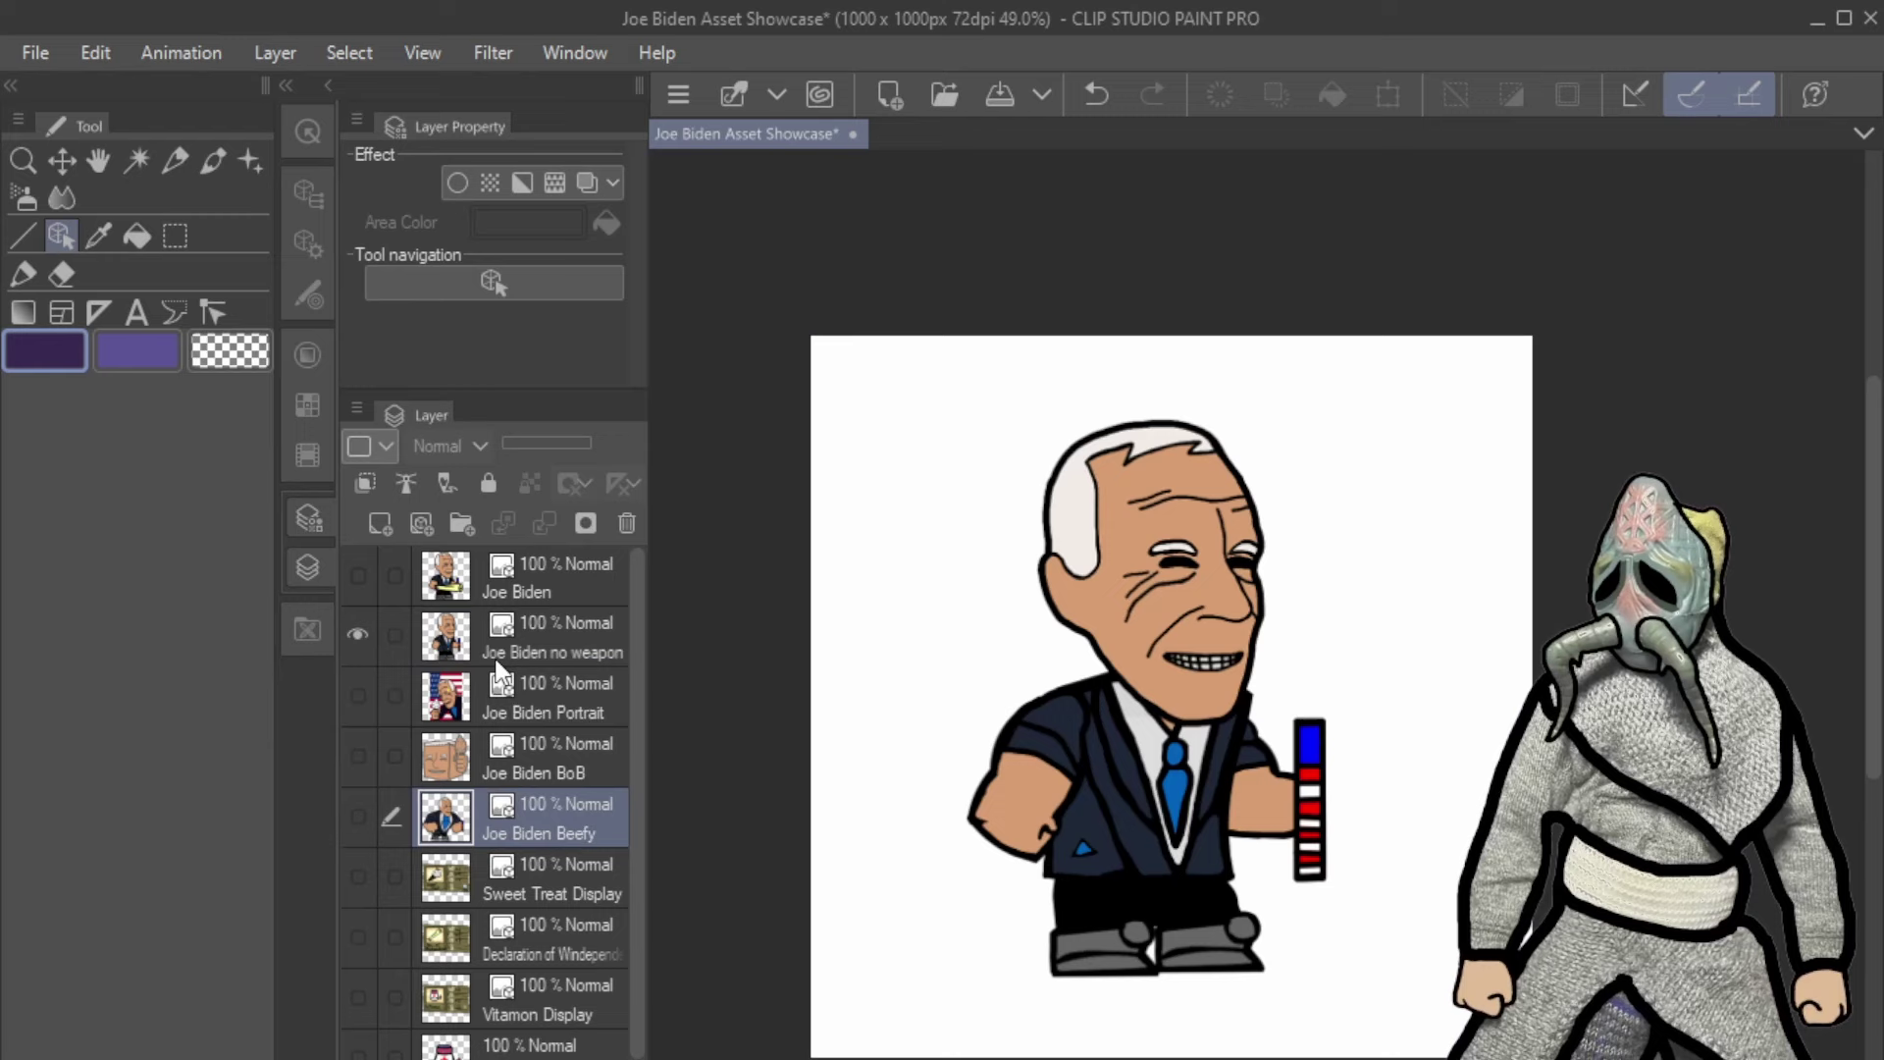
Hide the Joe Biden no weapon layer and show the muscular Joe Biden Beefy sprite instead.
left_click(356, 633)
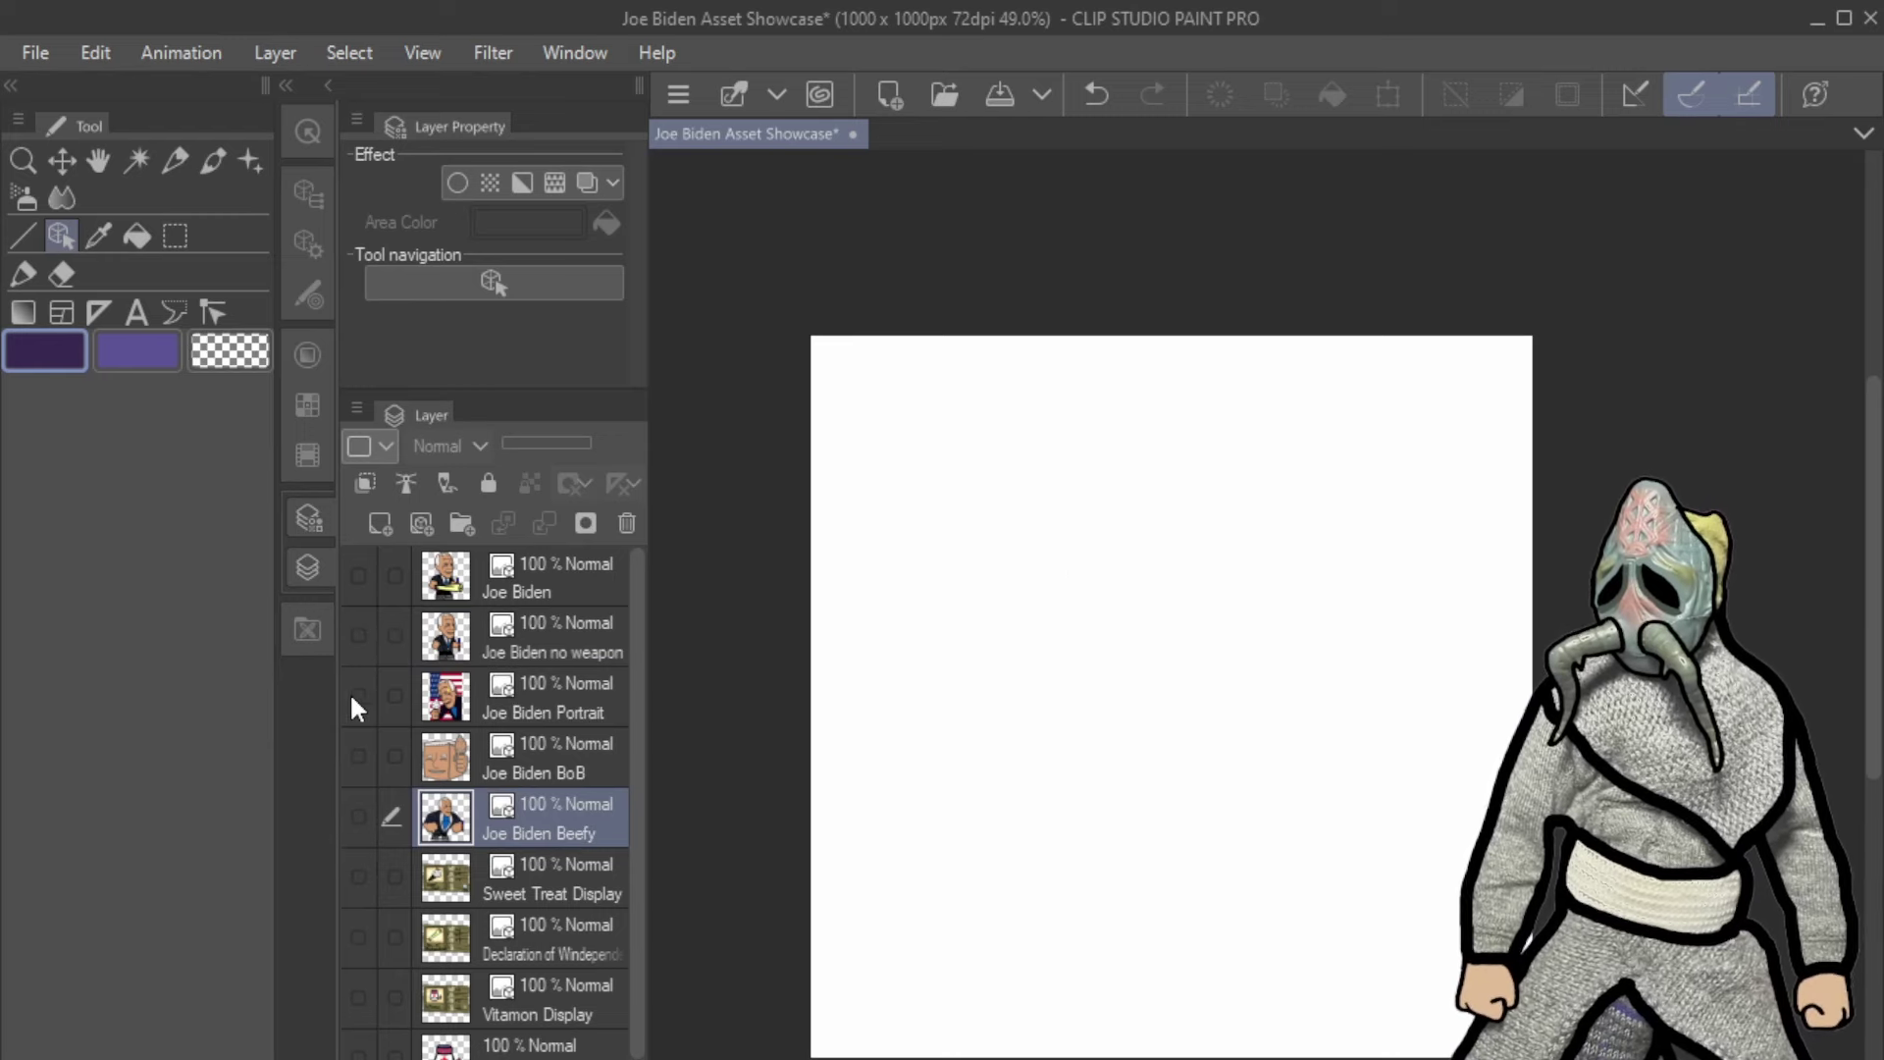
left_click(356, 819)
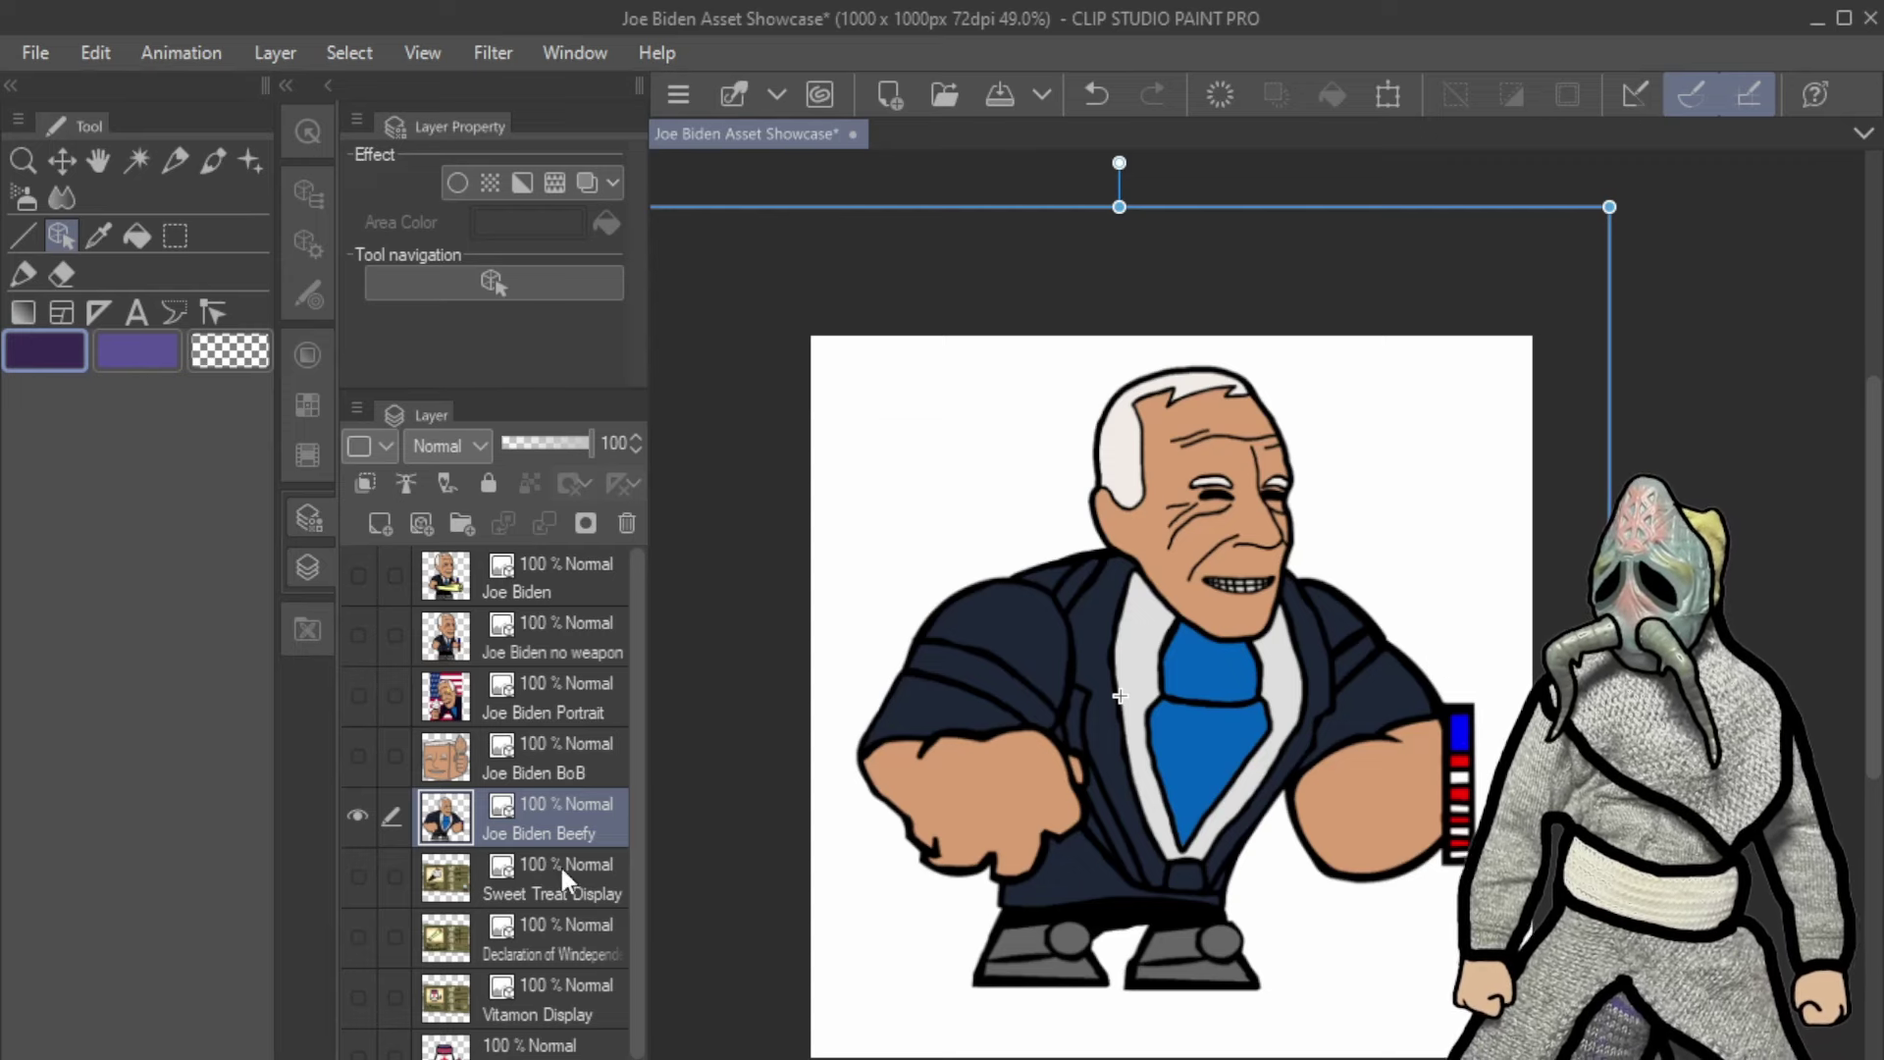
scroll(557, 859, "down", 1)
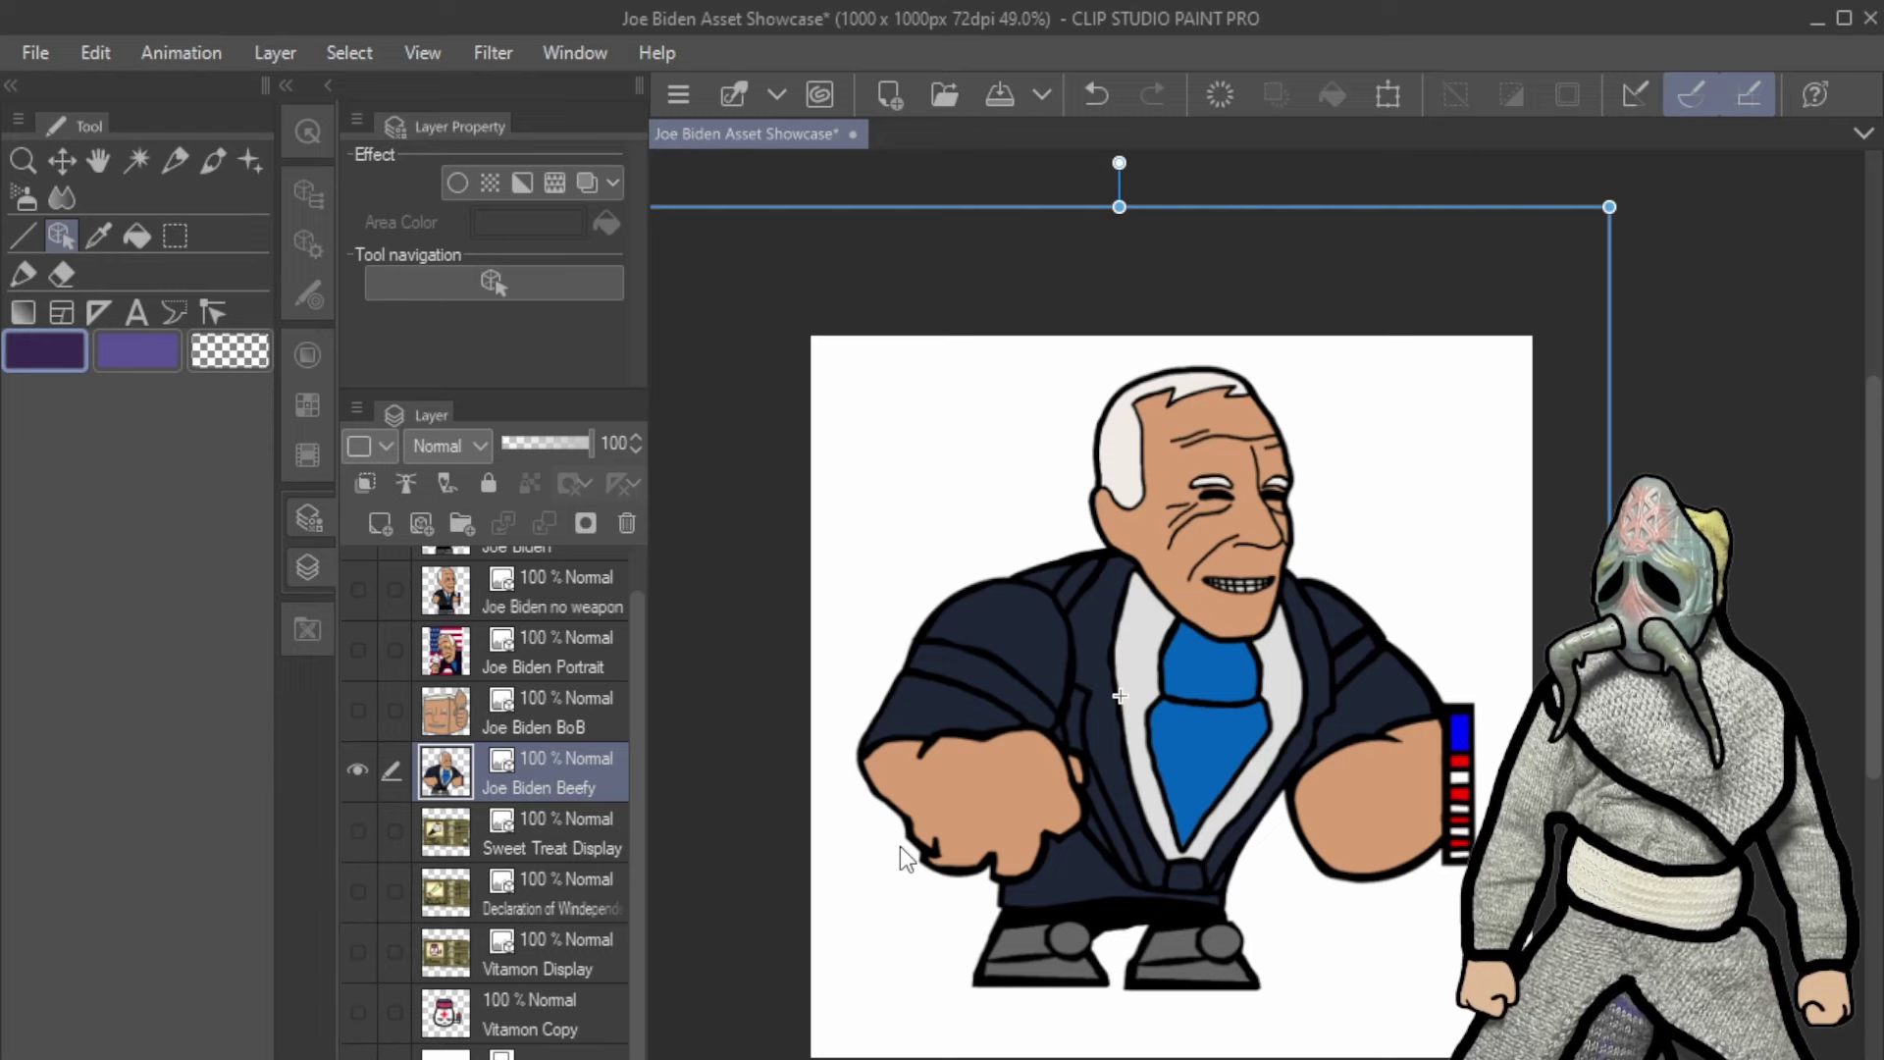
left_click(554, 849)
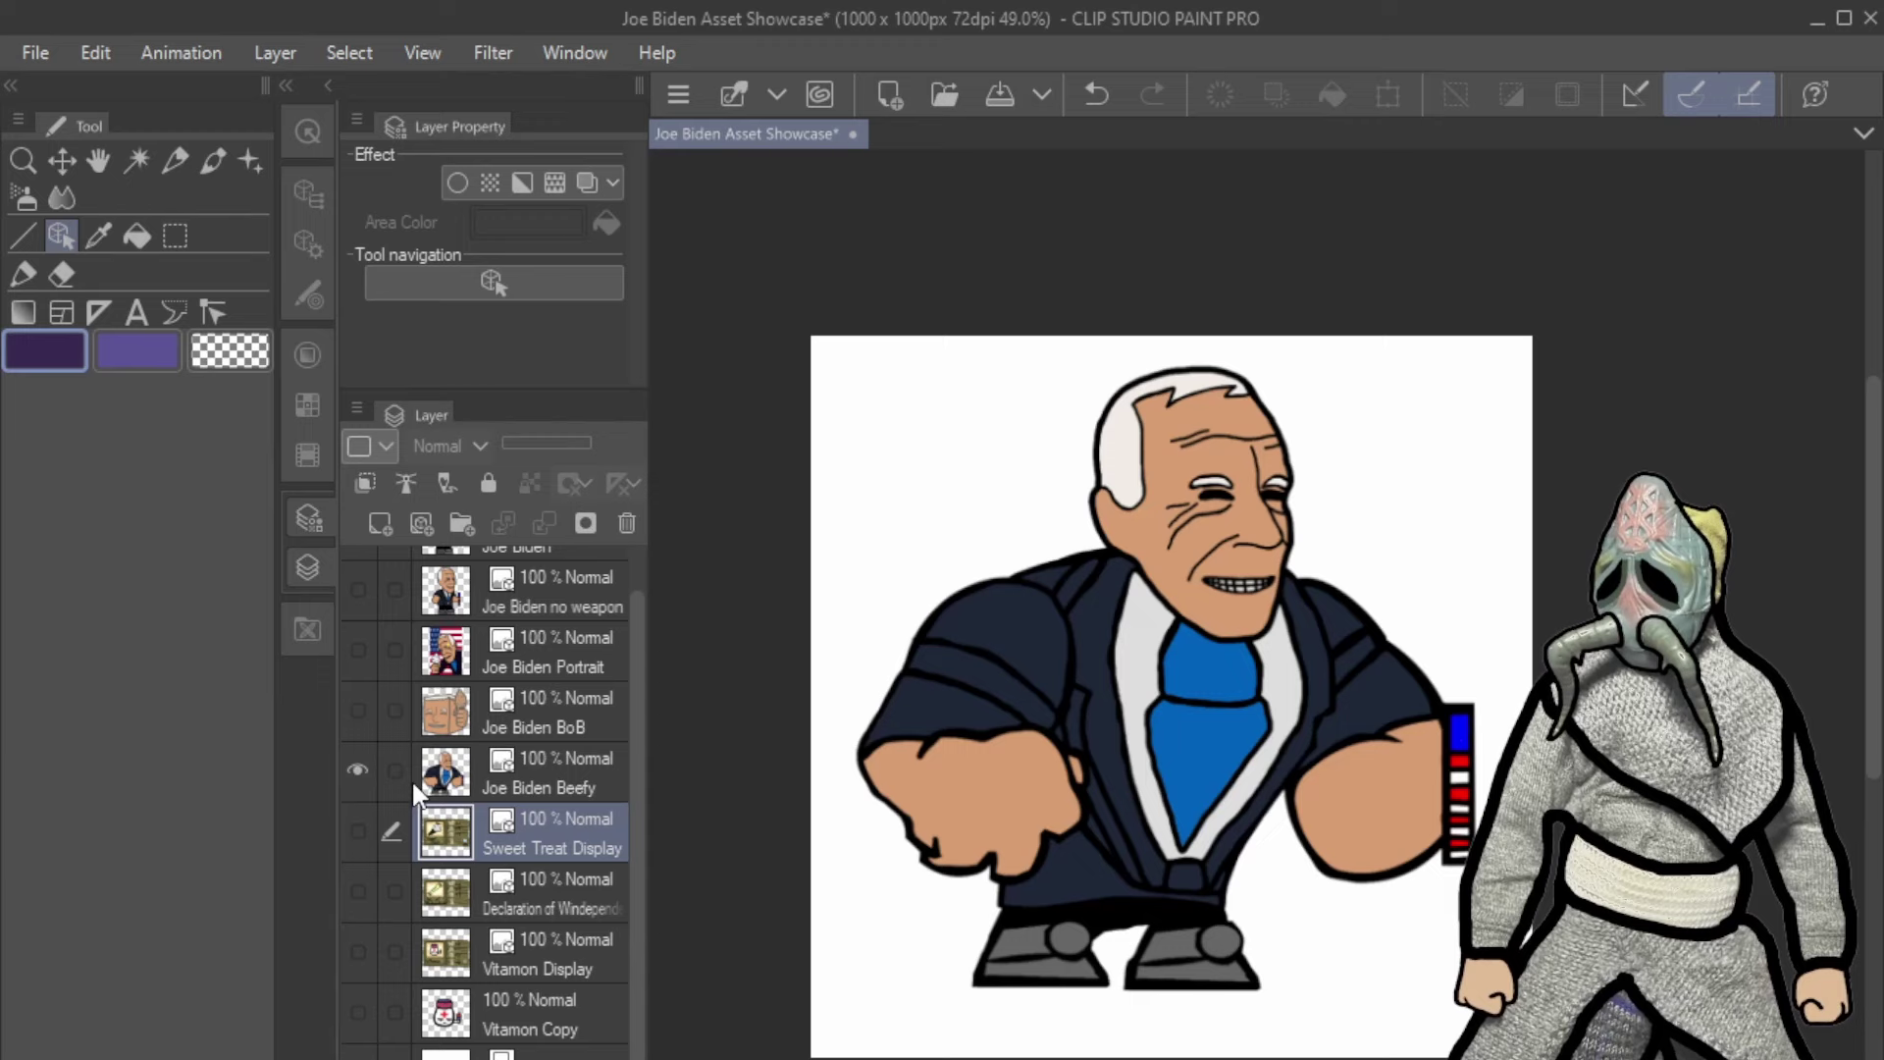
Hide Joe Biden Beefy and show the Sweet Treat Display ice cream card.
left_click(363, 765)
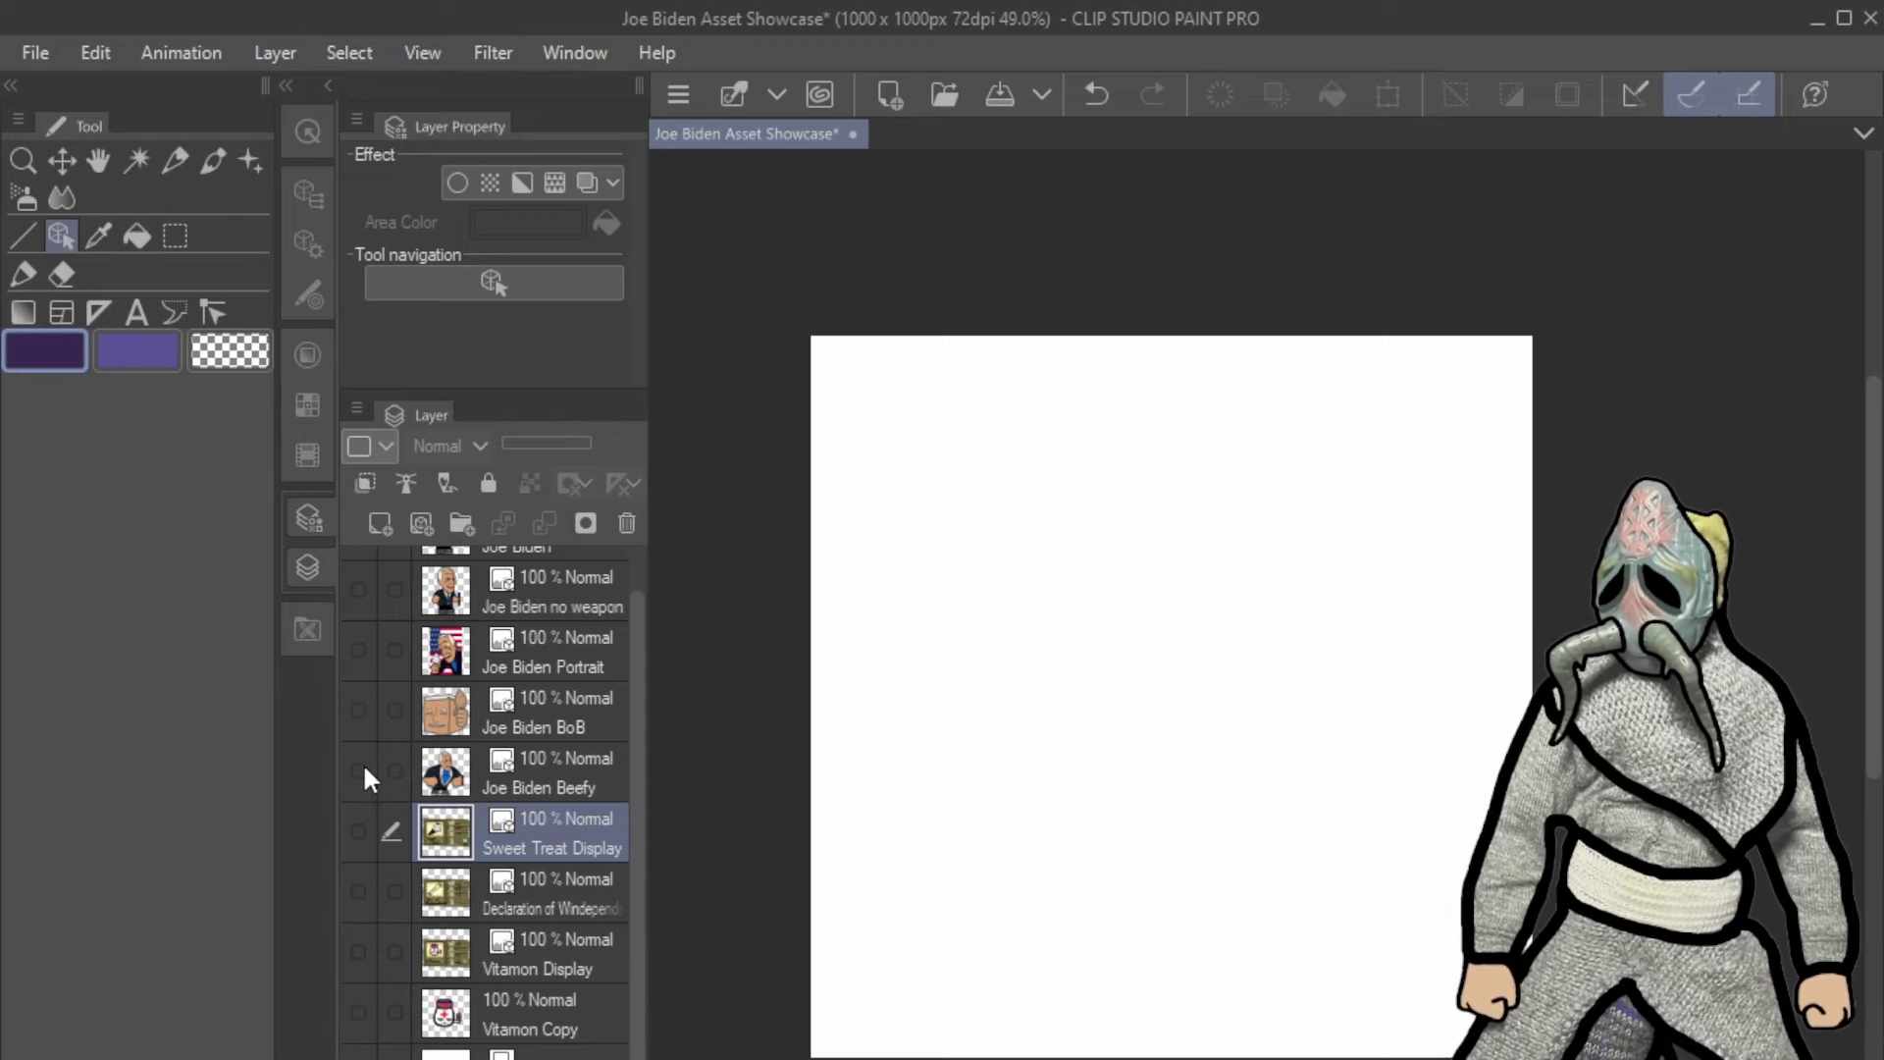
left_click(355, 832)
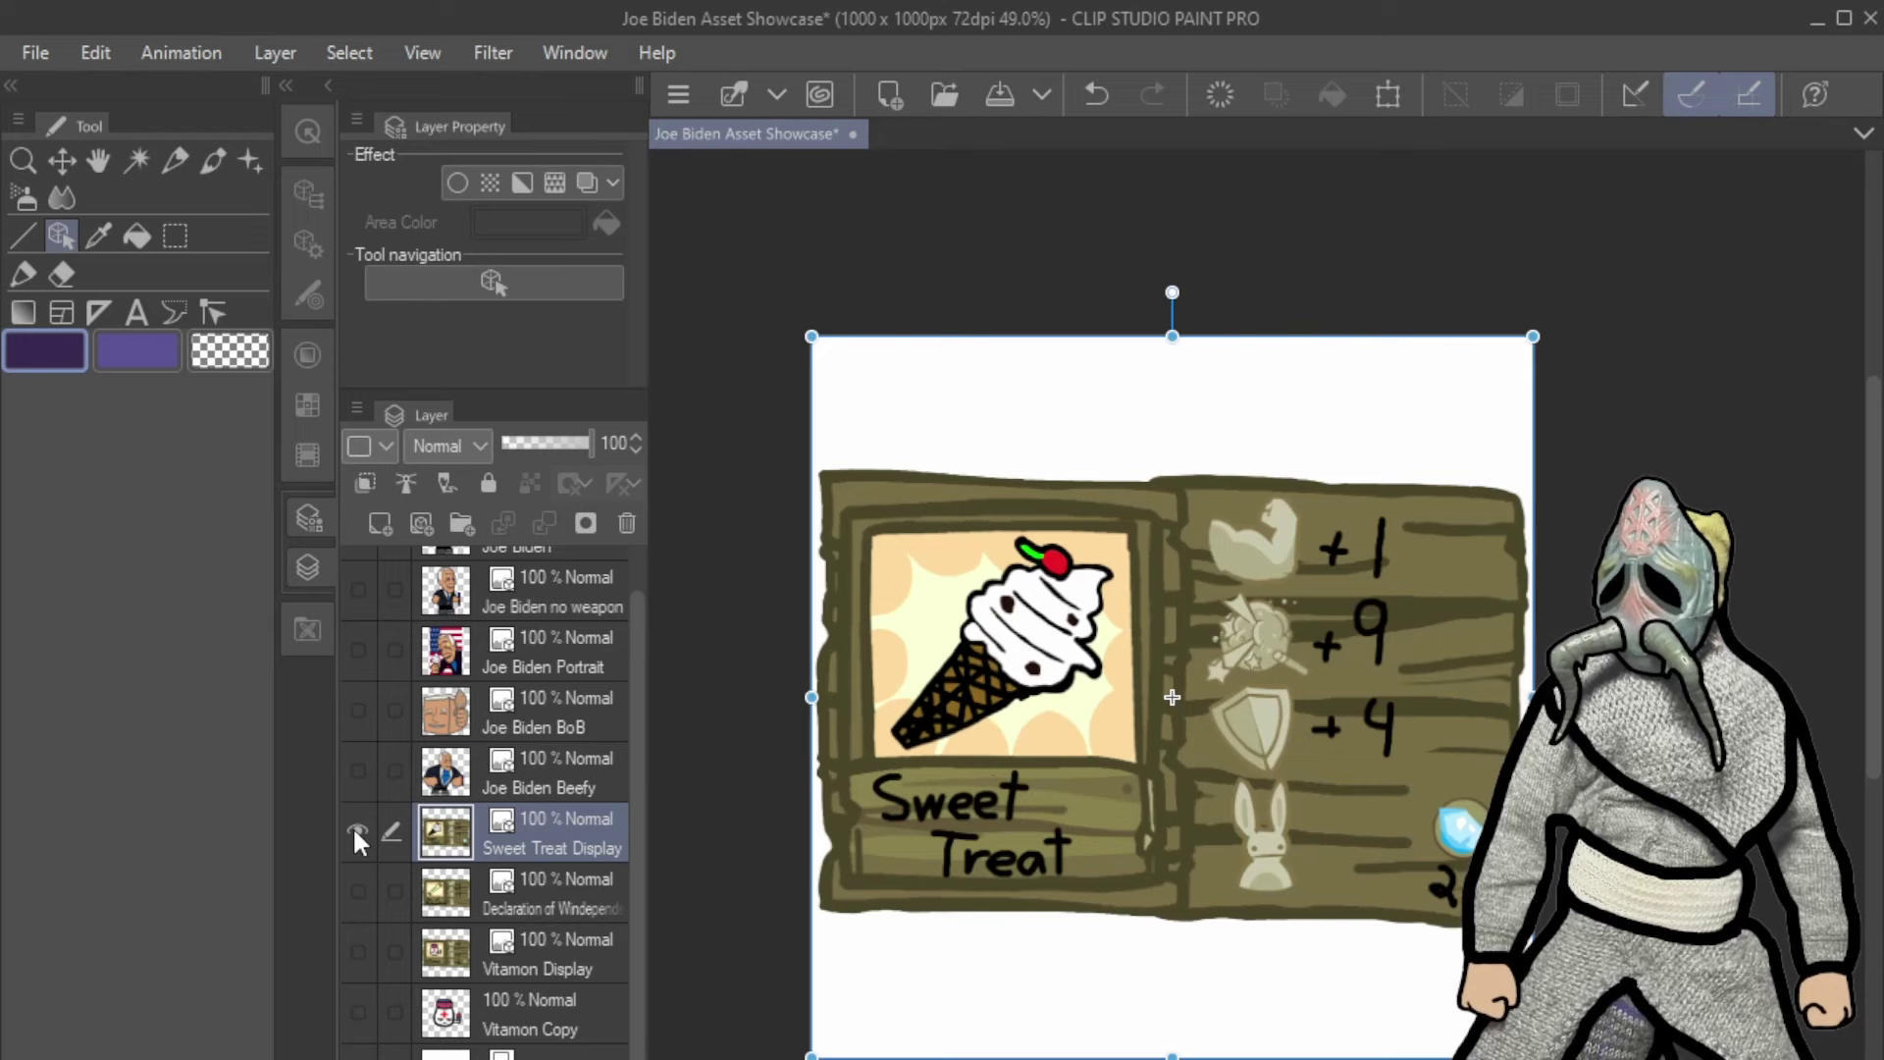
left_click(544, 893)
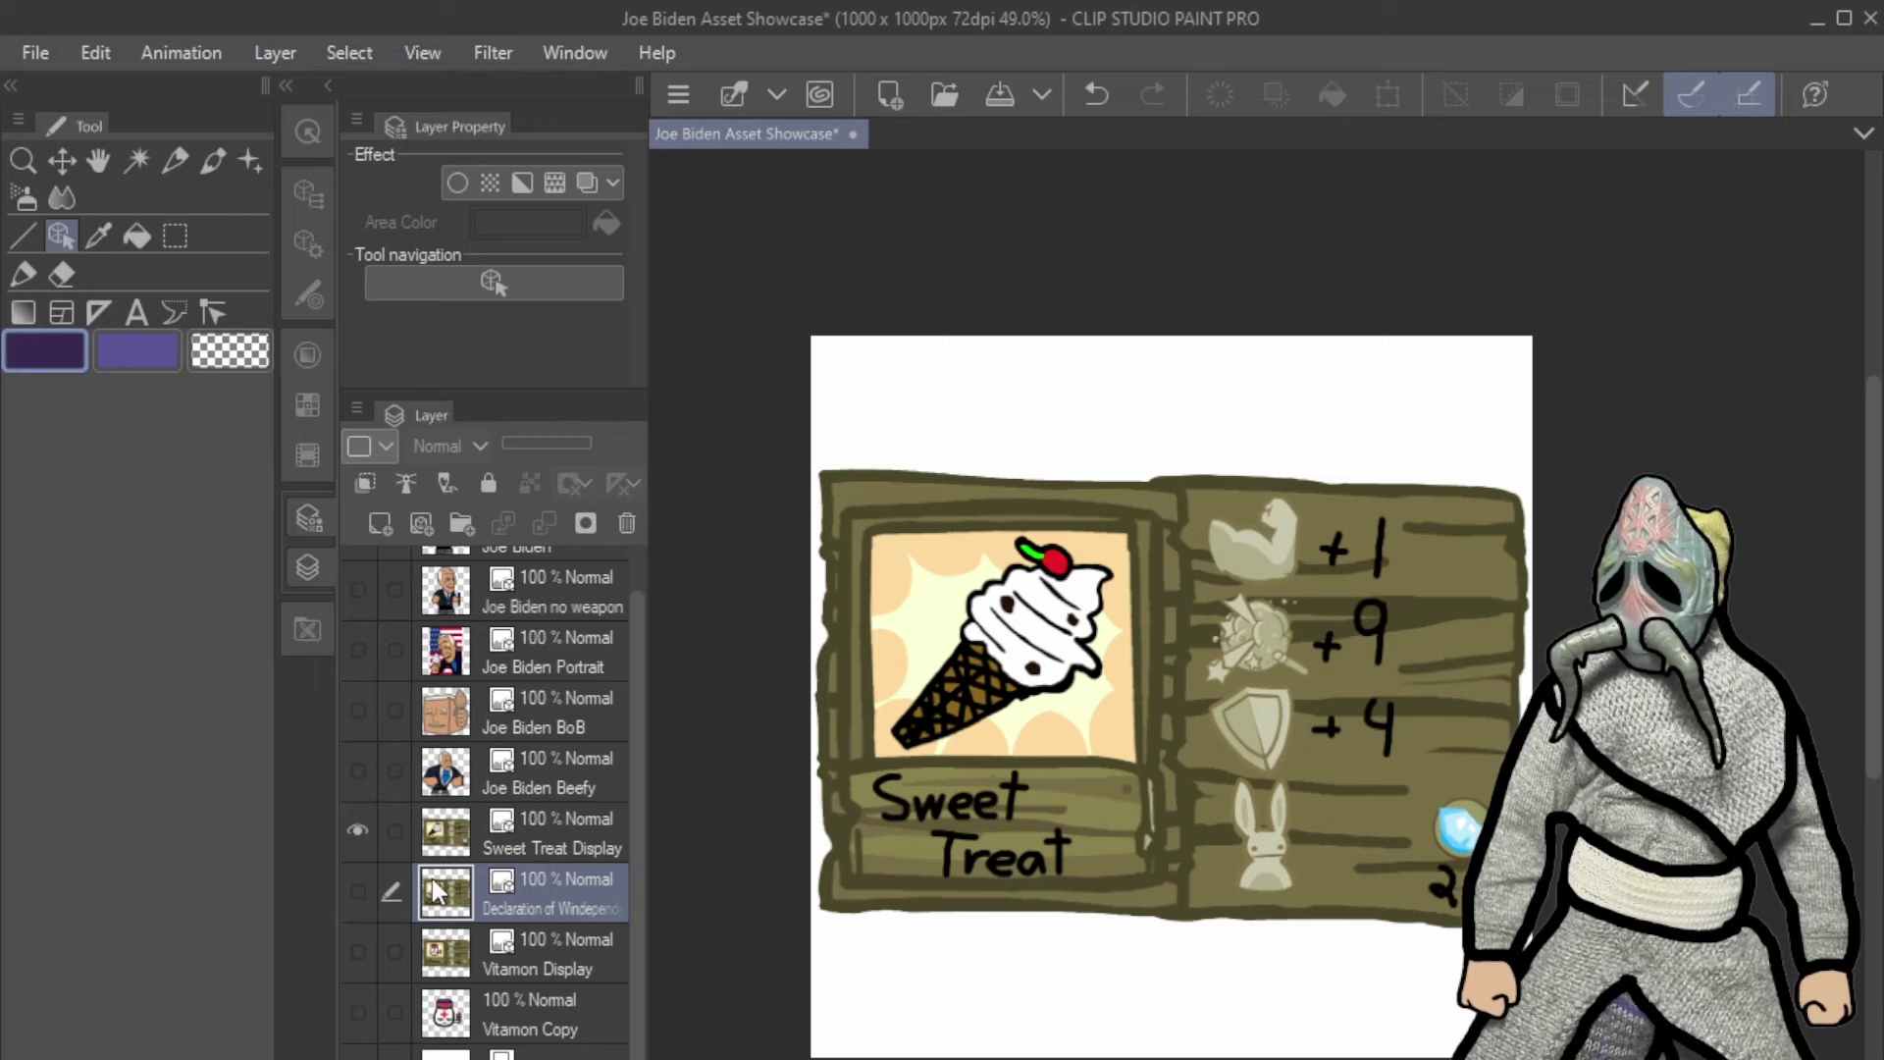
Hide Sweet Treat Display and show the Declaration of Windependence scroll card.
left_click(358, 830)
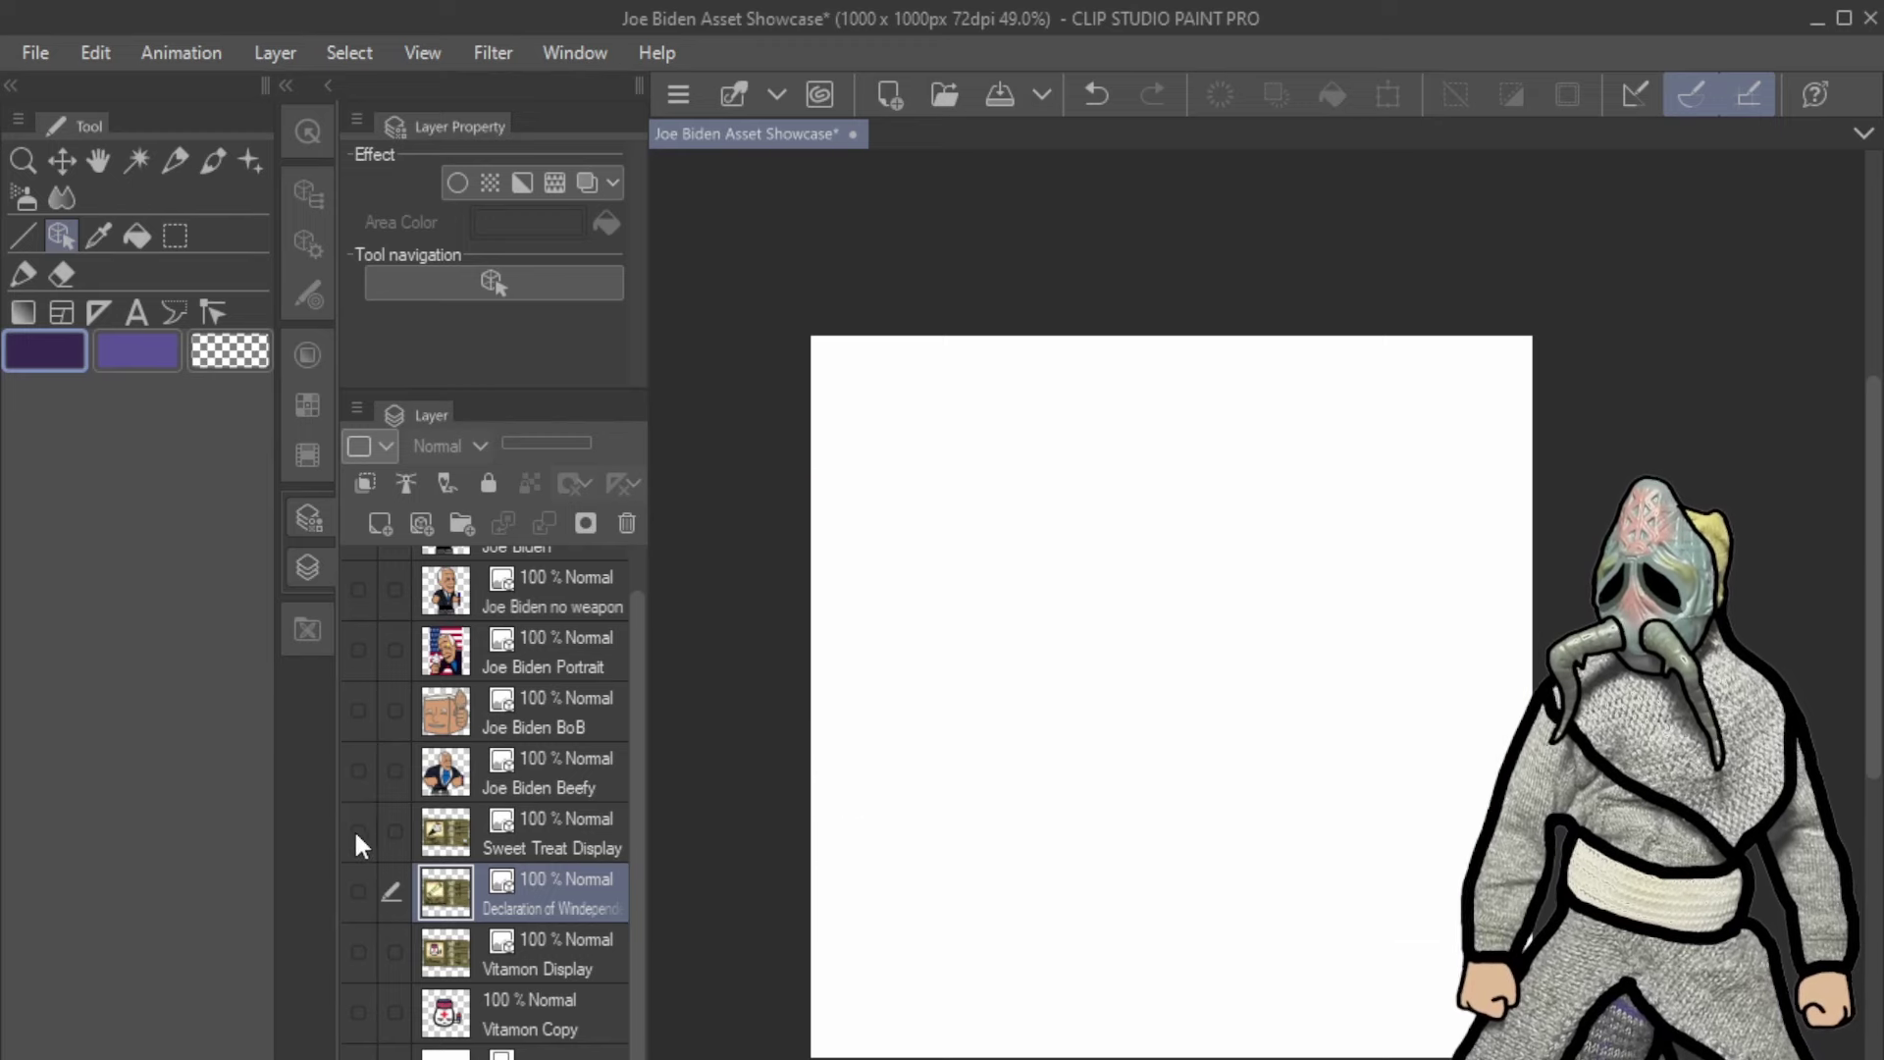
left_click(357, 890)
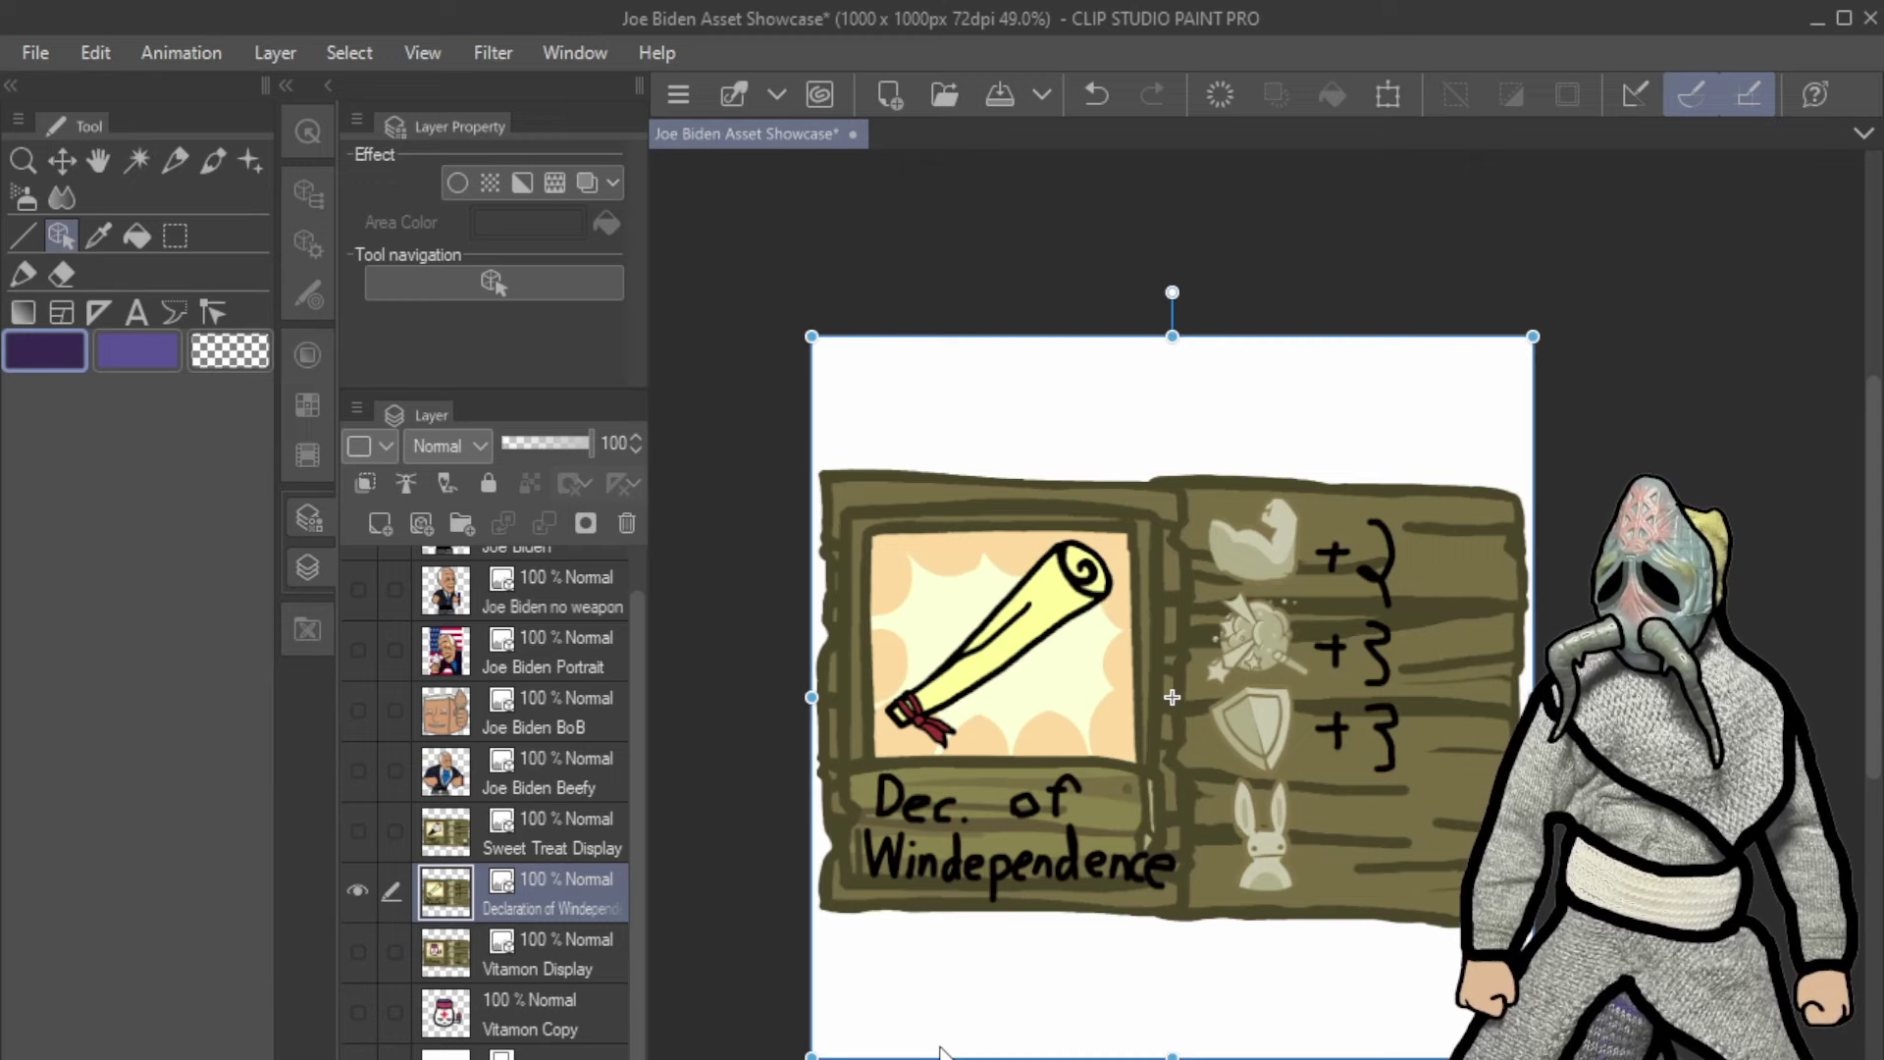
left_click(579, 970)
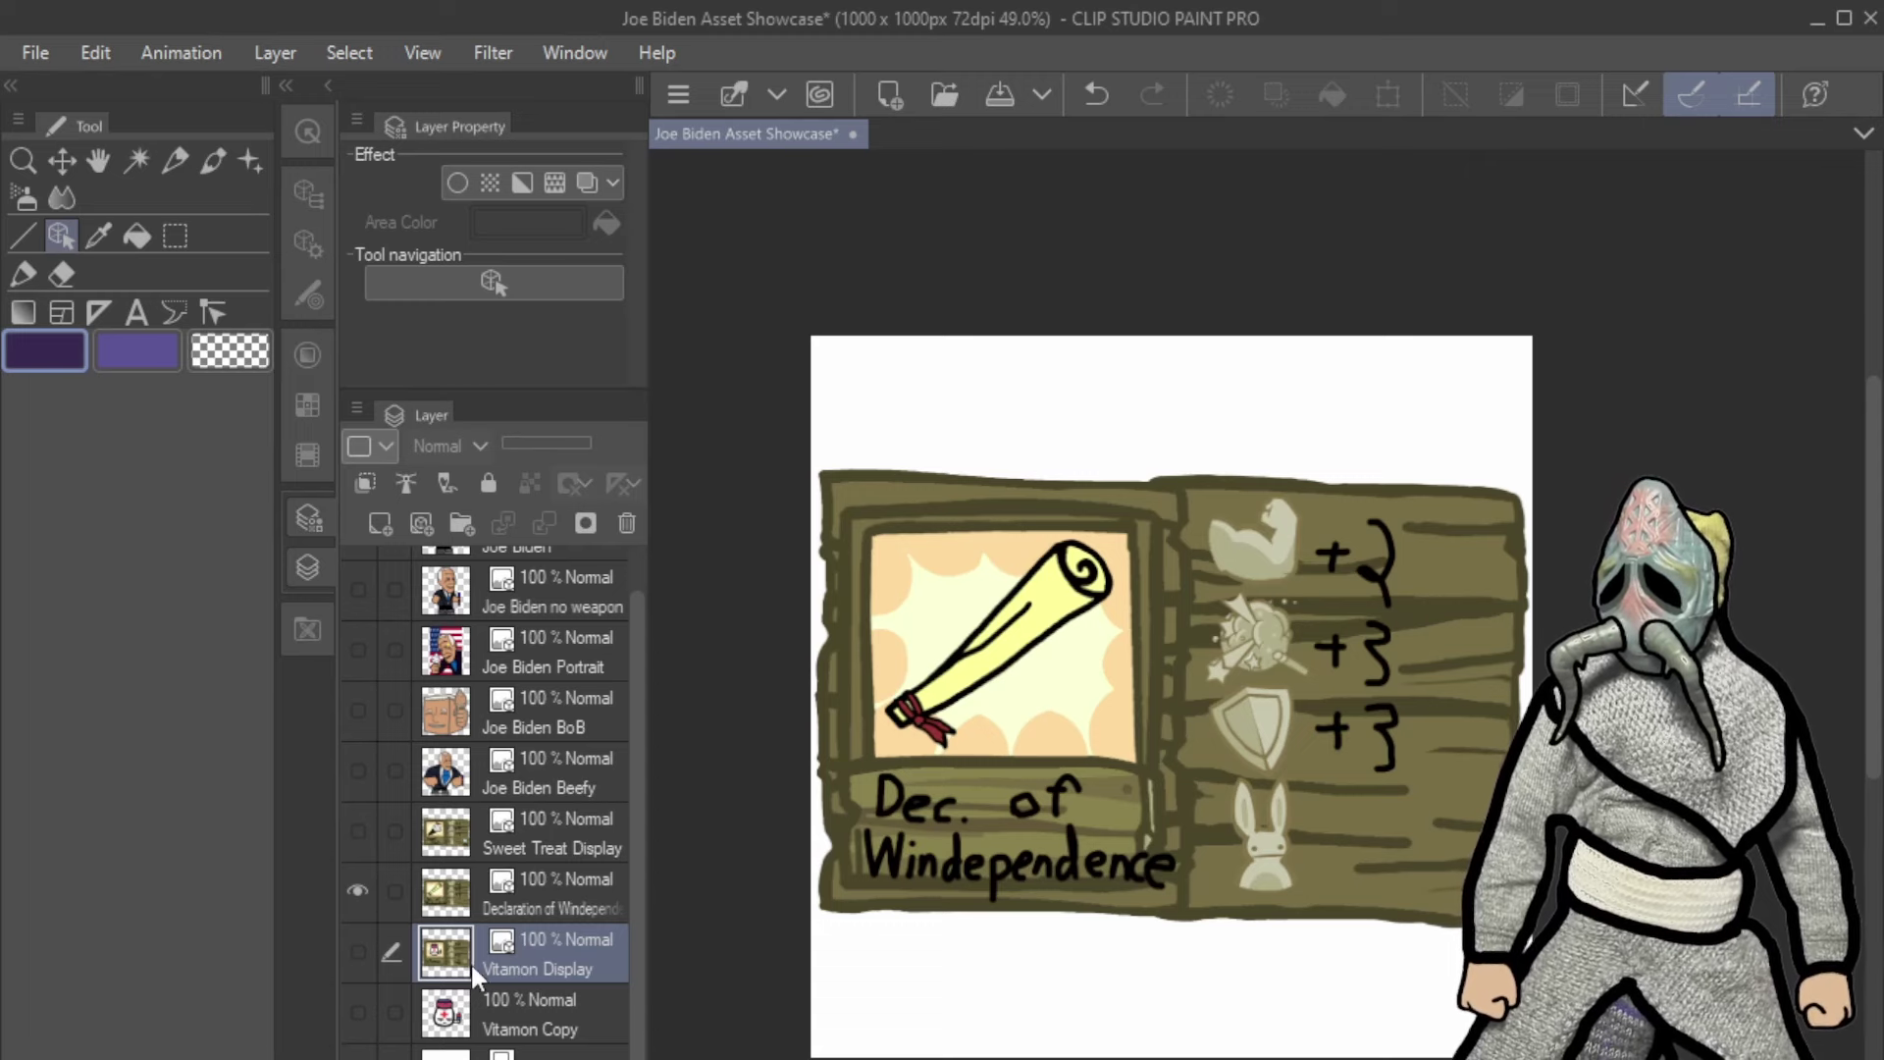
Flick the Sweet Treat card on and off to compare it with Declaration of Windependence, then hide both.
left_click(356, 829)
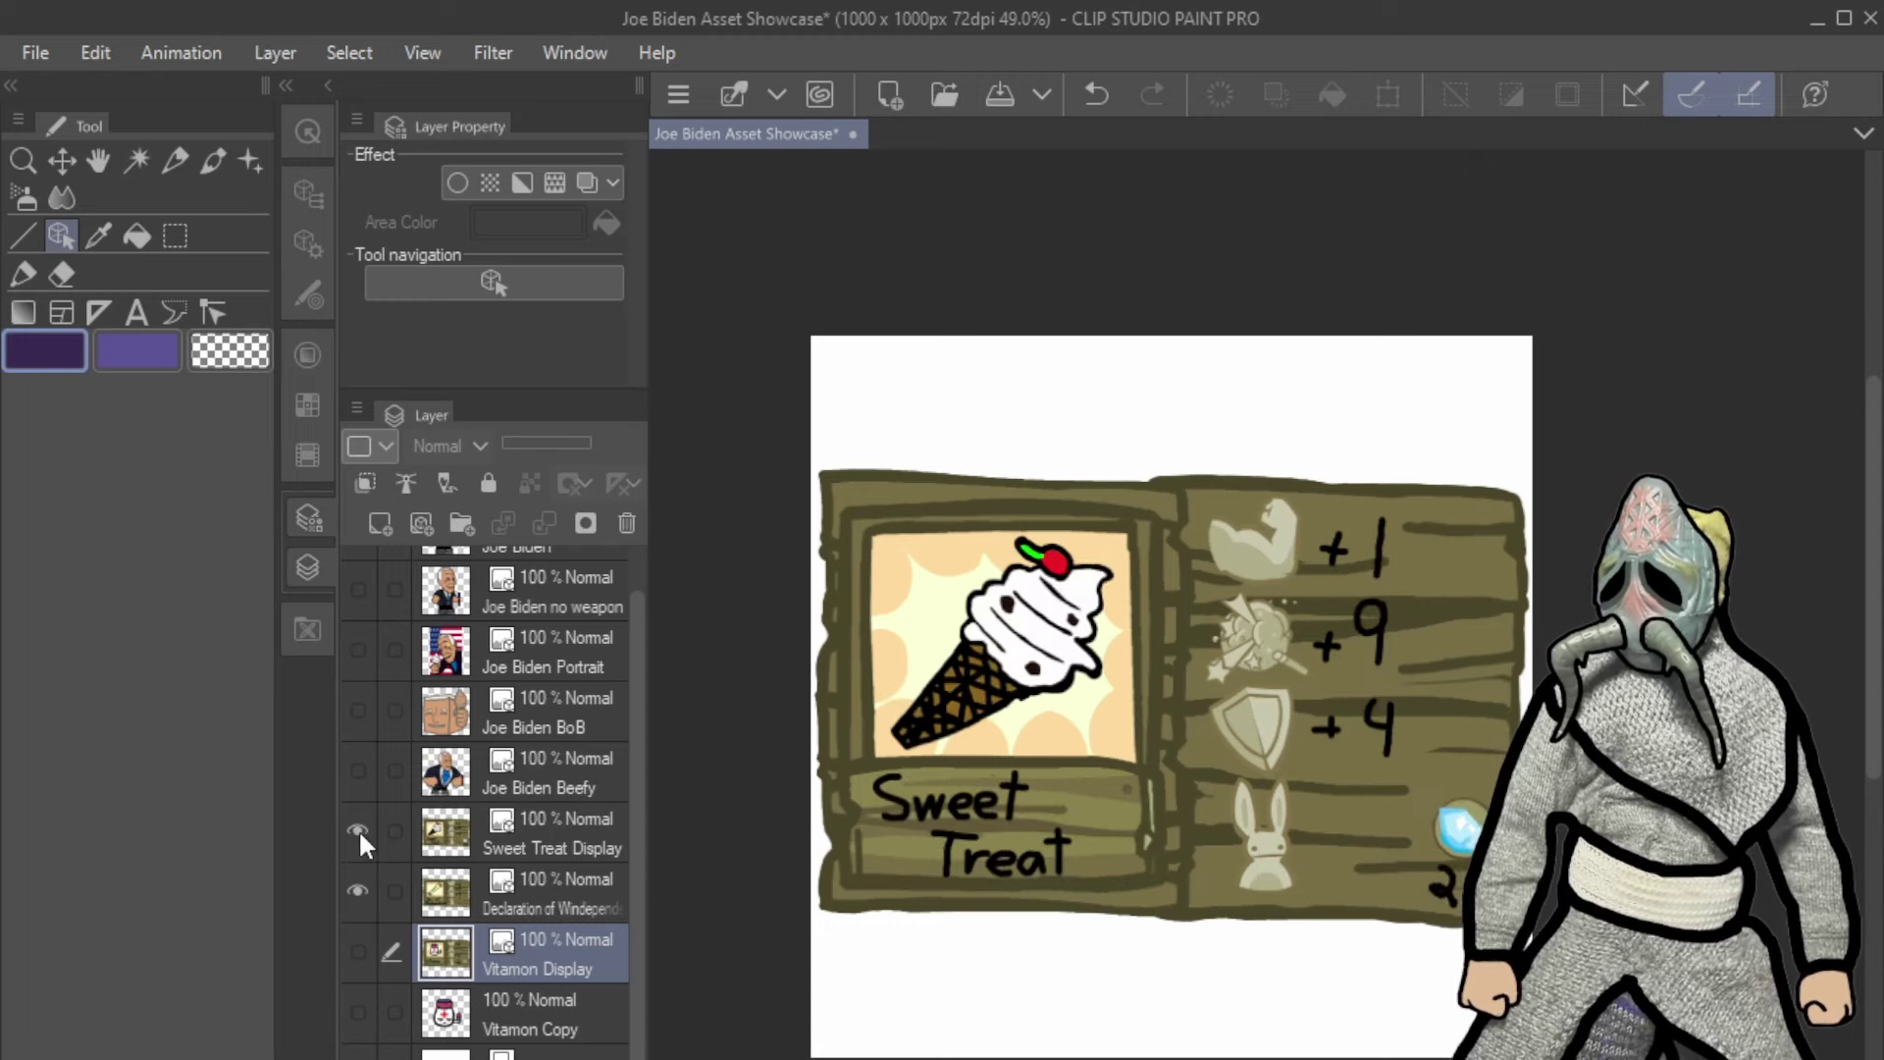
left_click(357, 831)
left_click(357, 830)
left_click(357, 830)
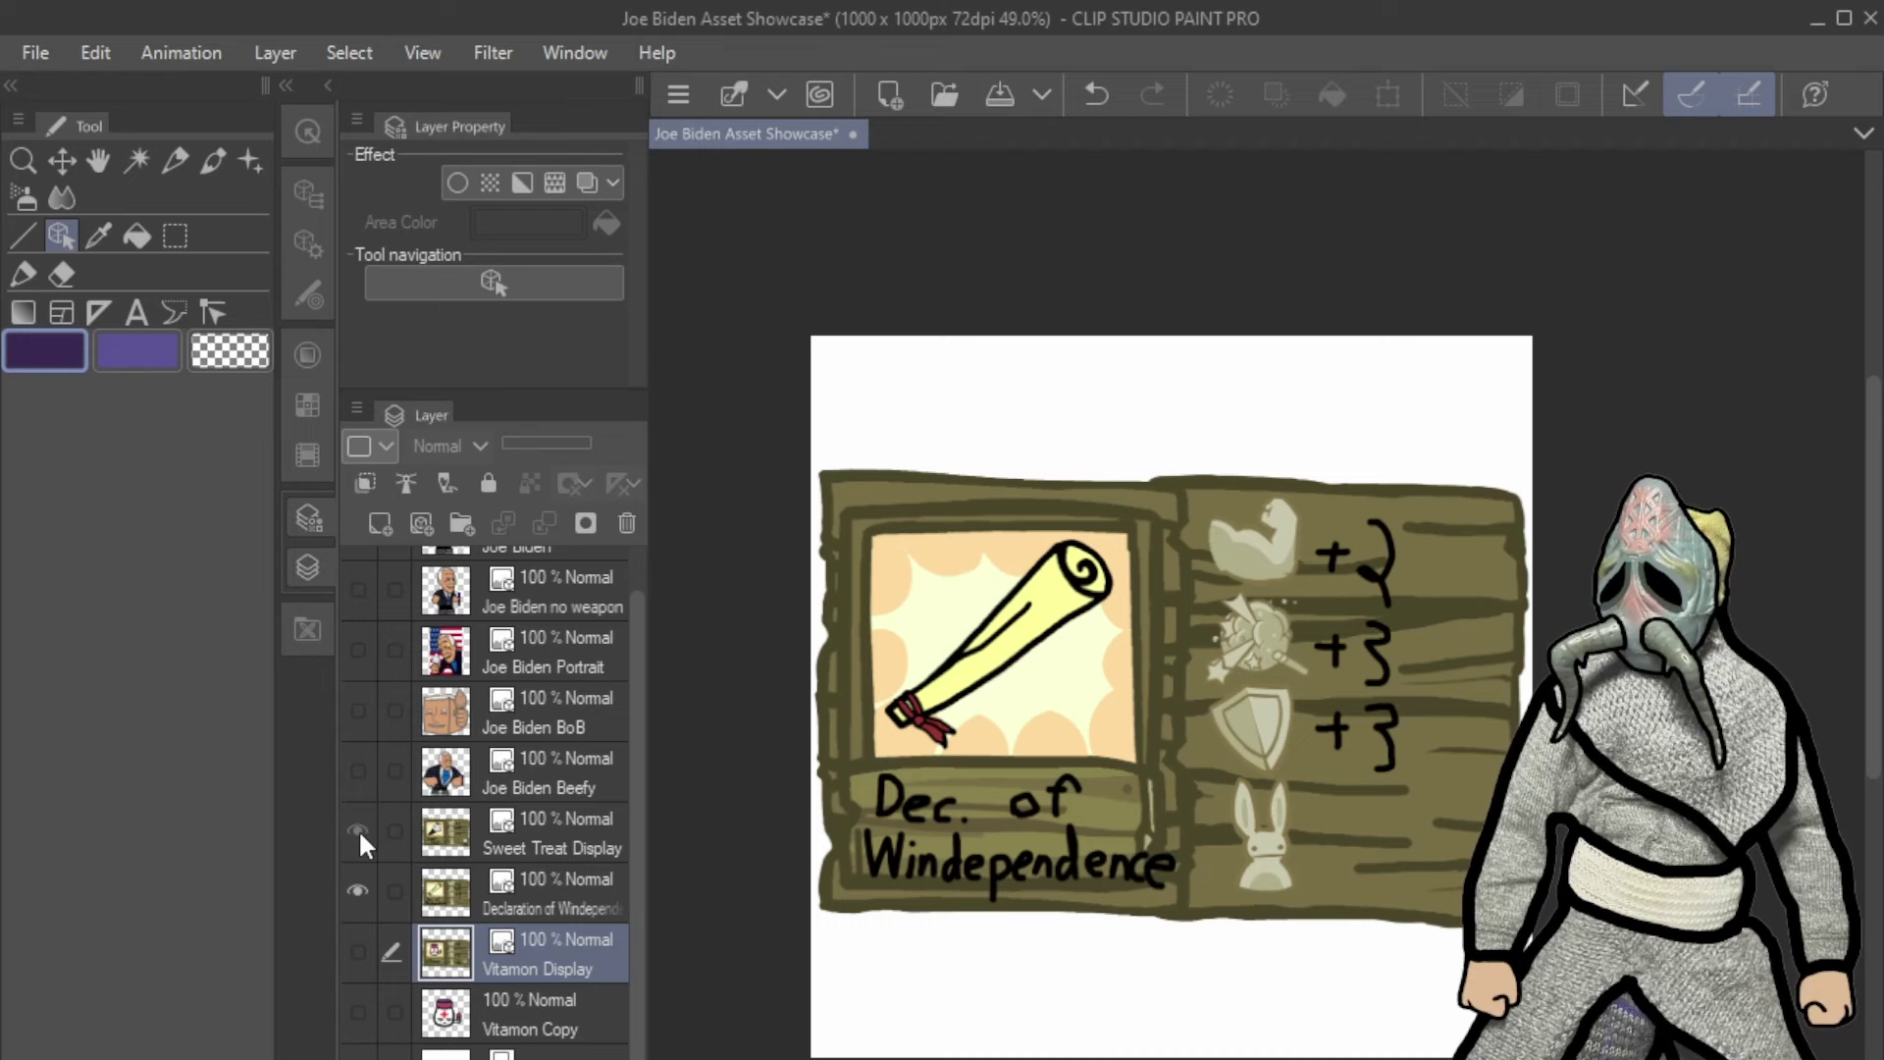
left_click(358, 829)
left_click(357, 829)
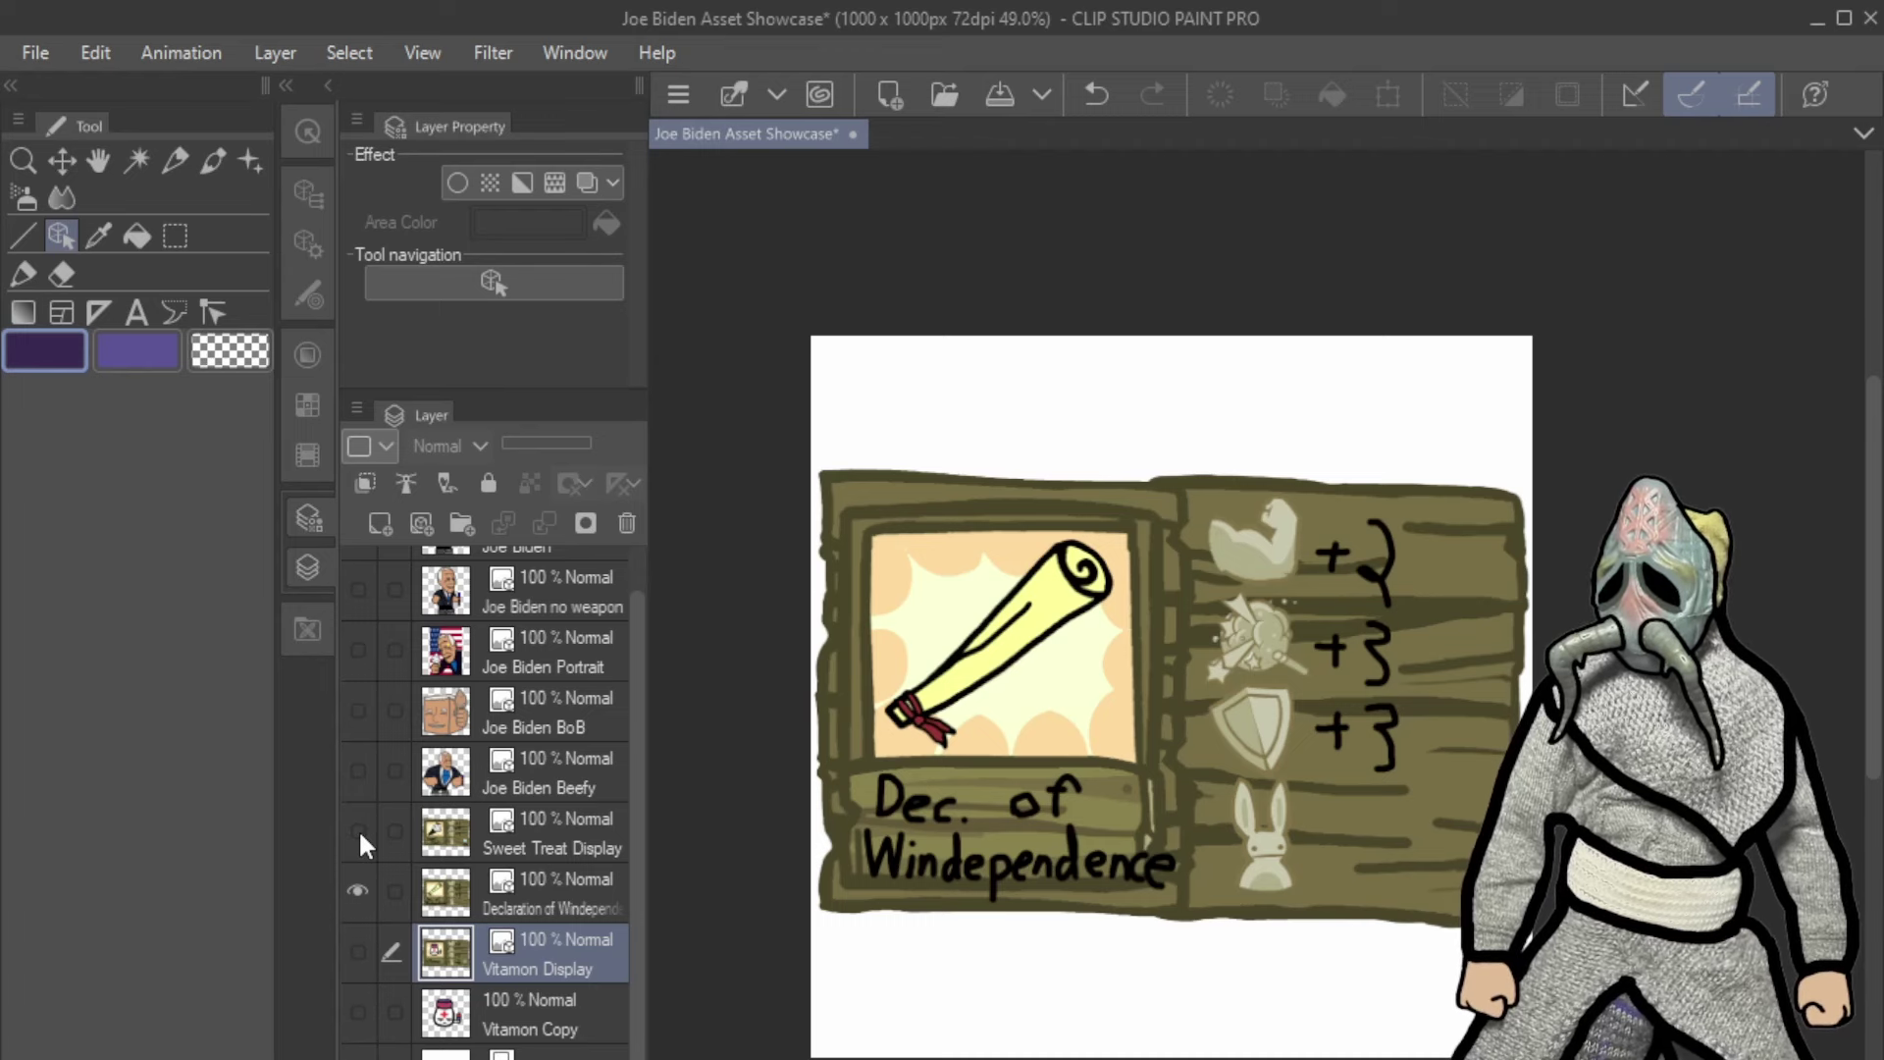
left_click(358, 831)
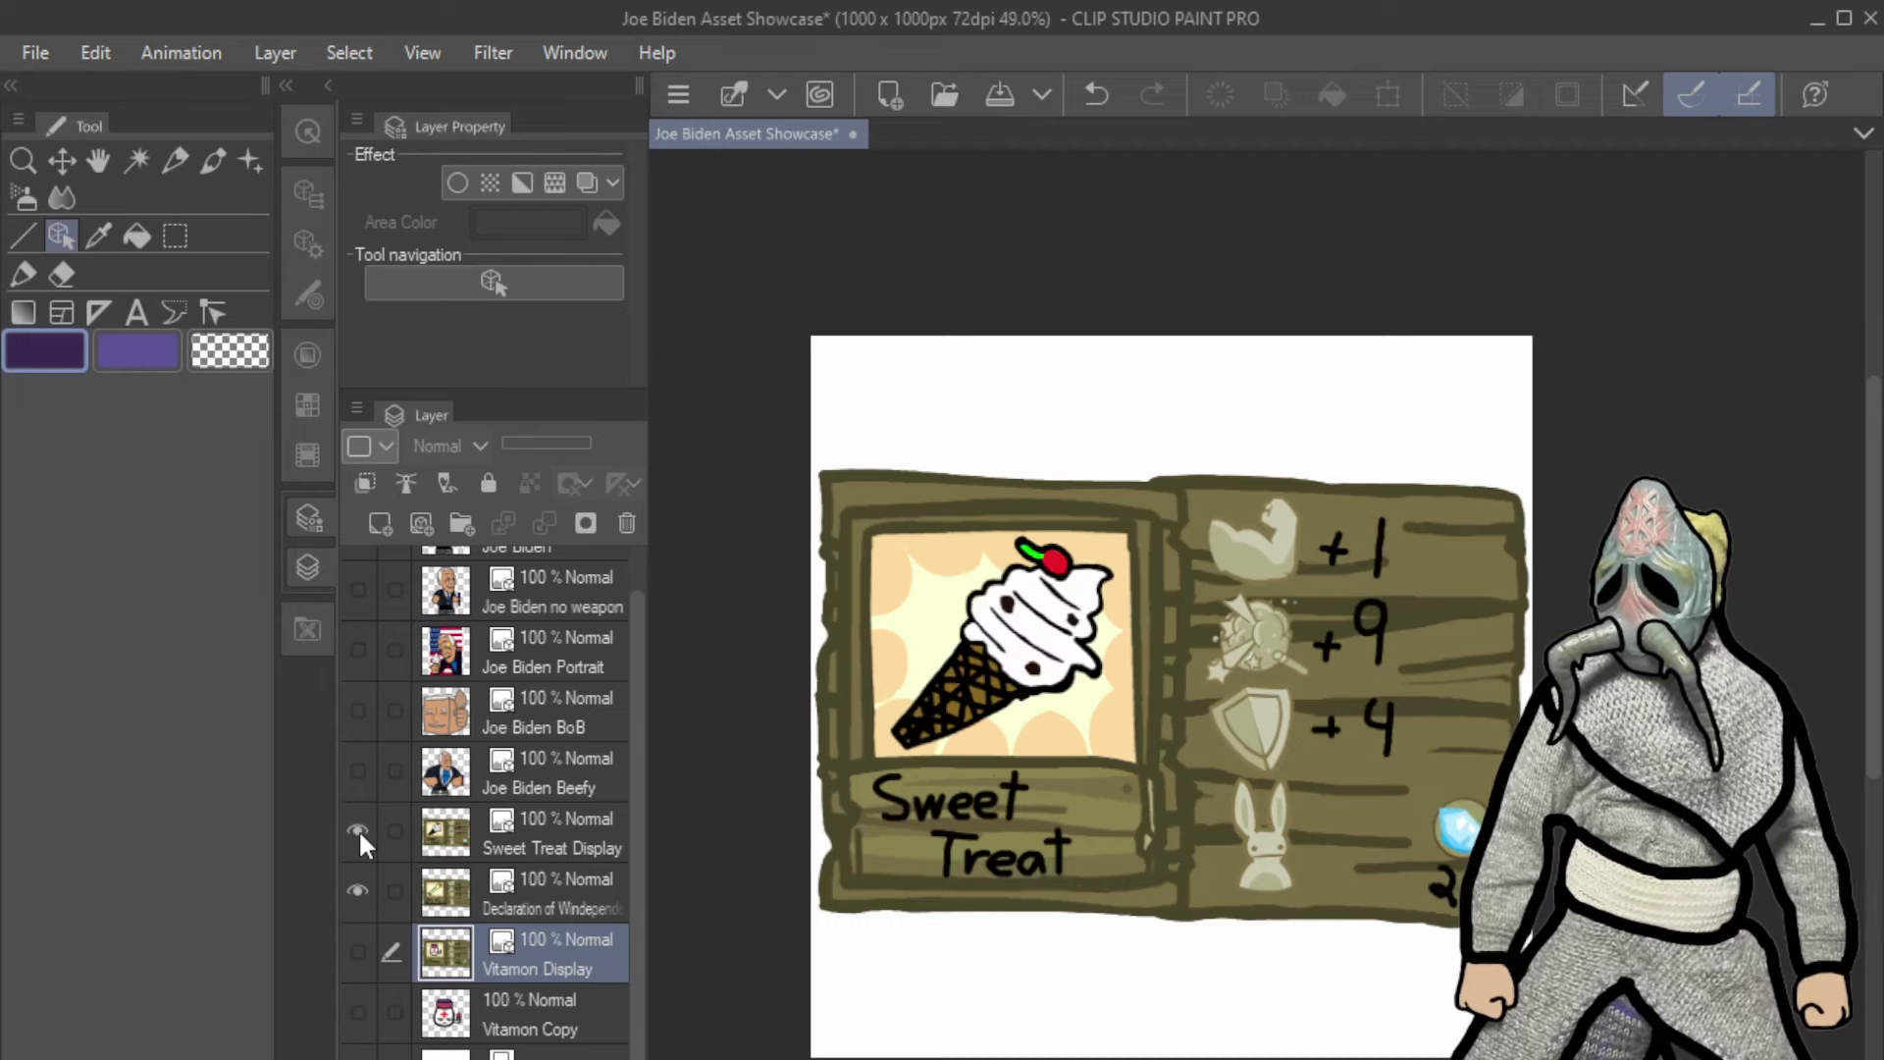
left_click(357, 830)
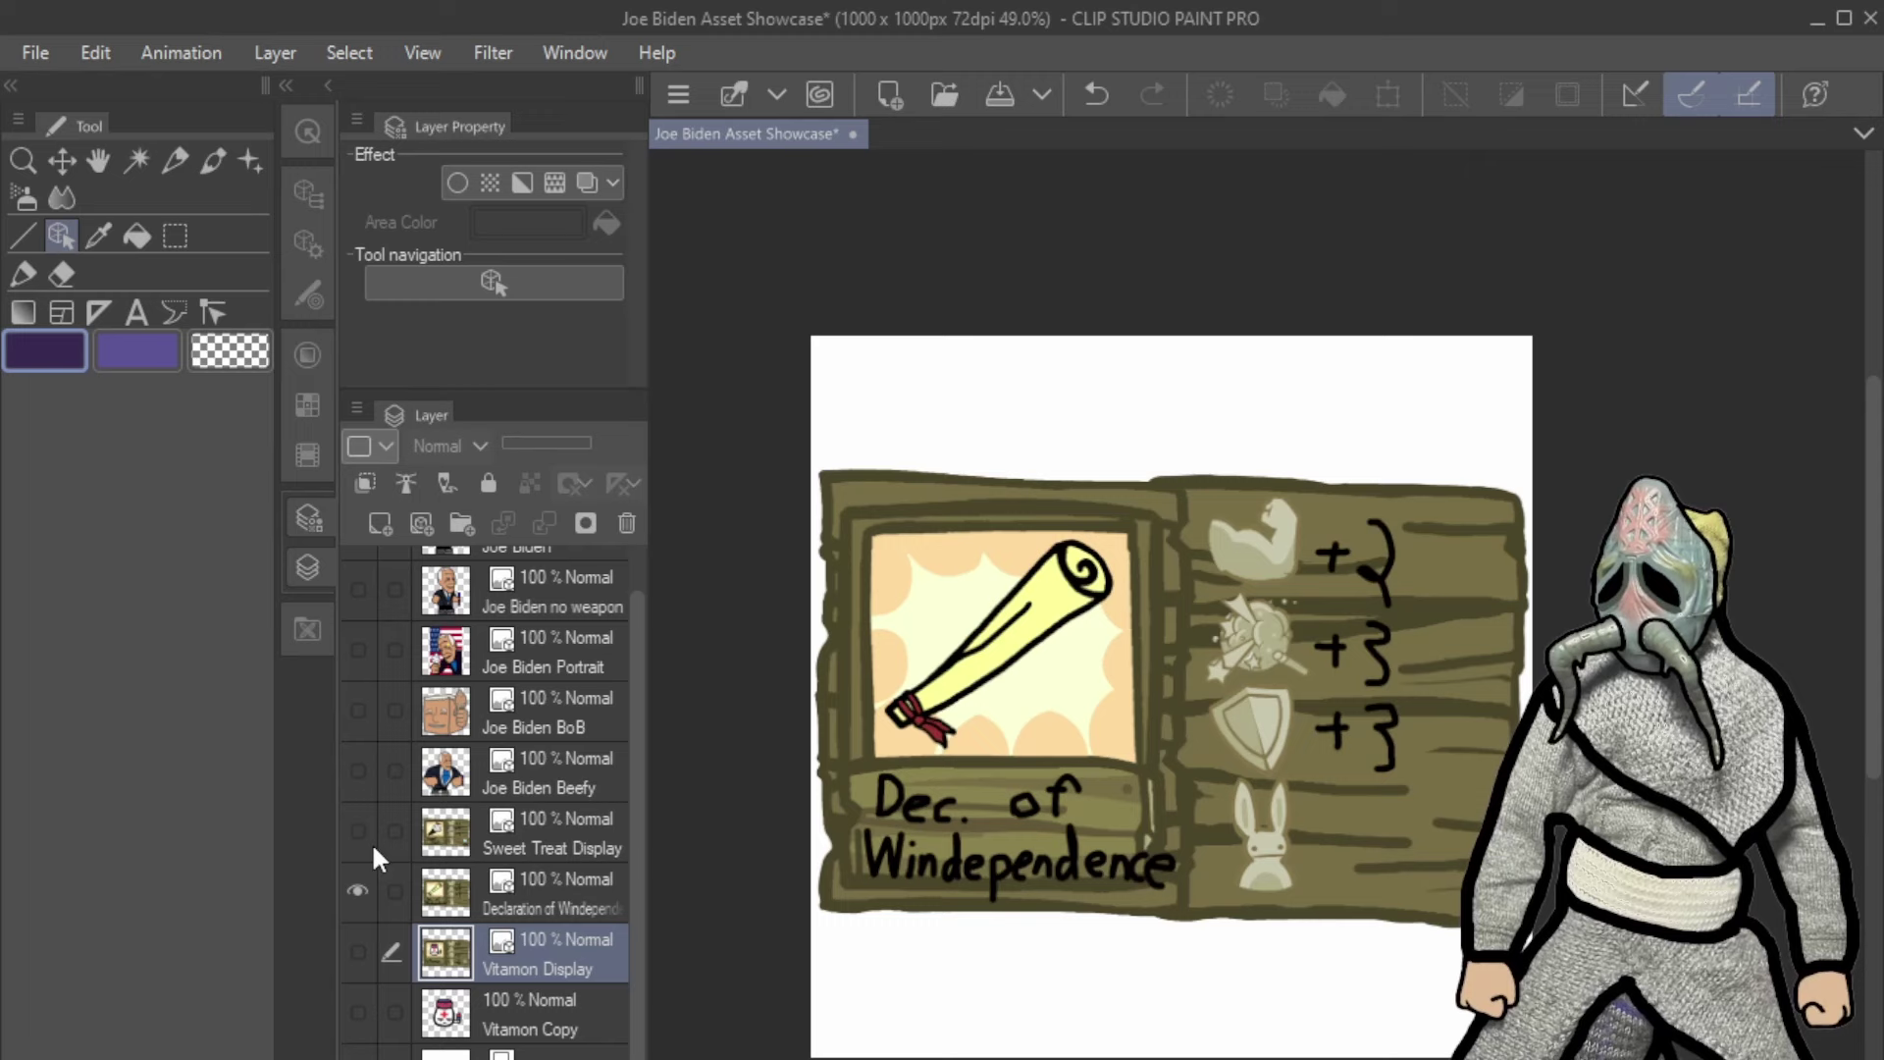
left_click(360, 890)
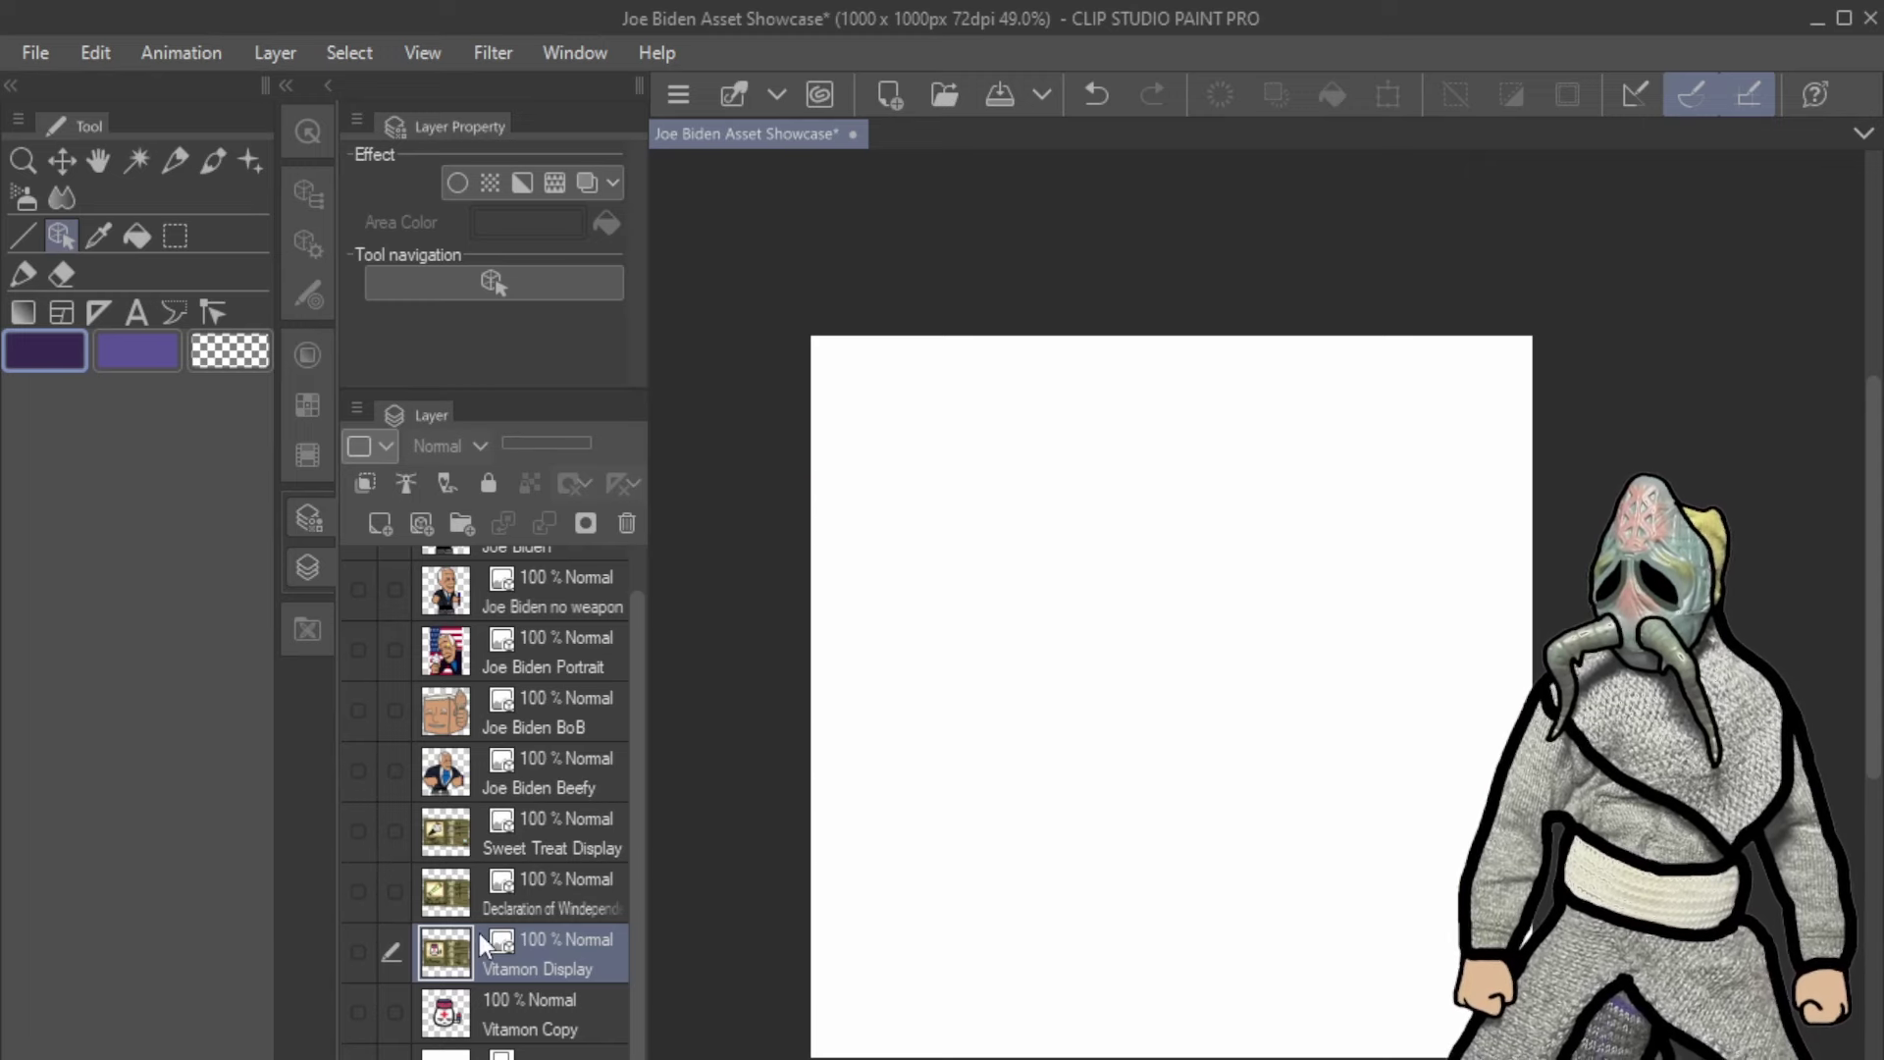
Show the Vitamon Copy pill-bottle drawing and nudge it slightly left.
left_click(357, 1013)
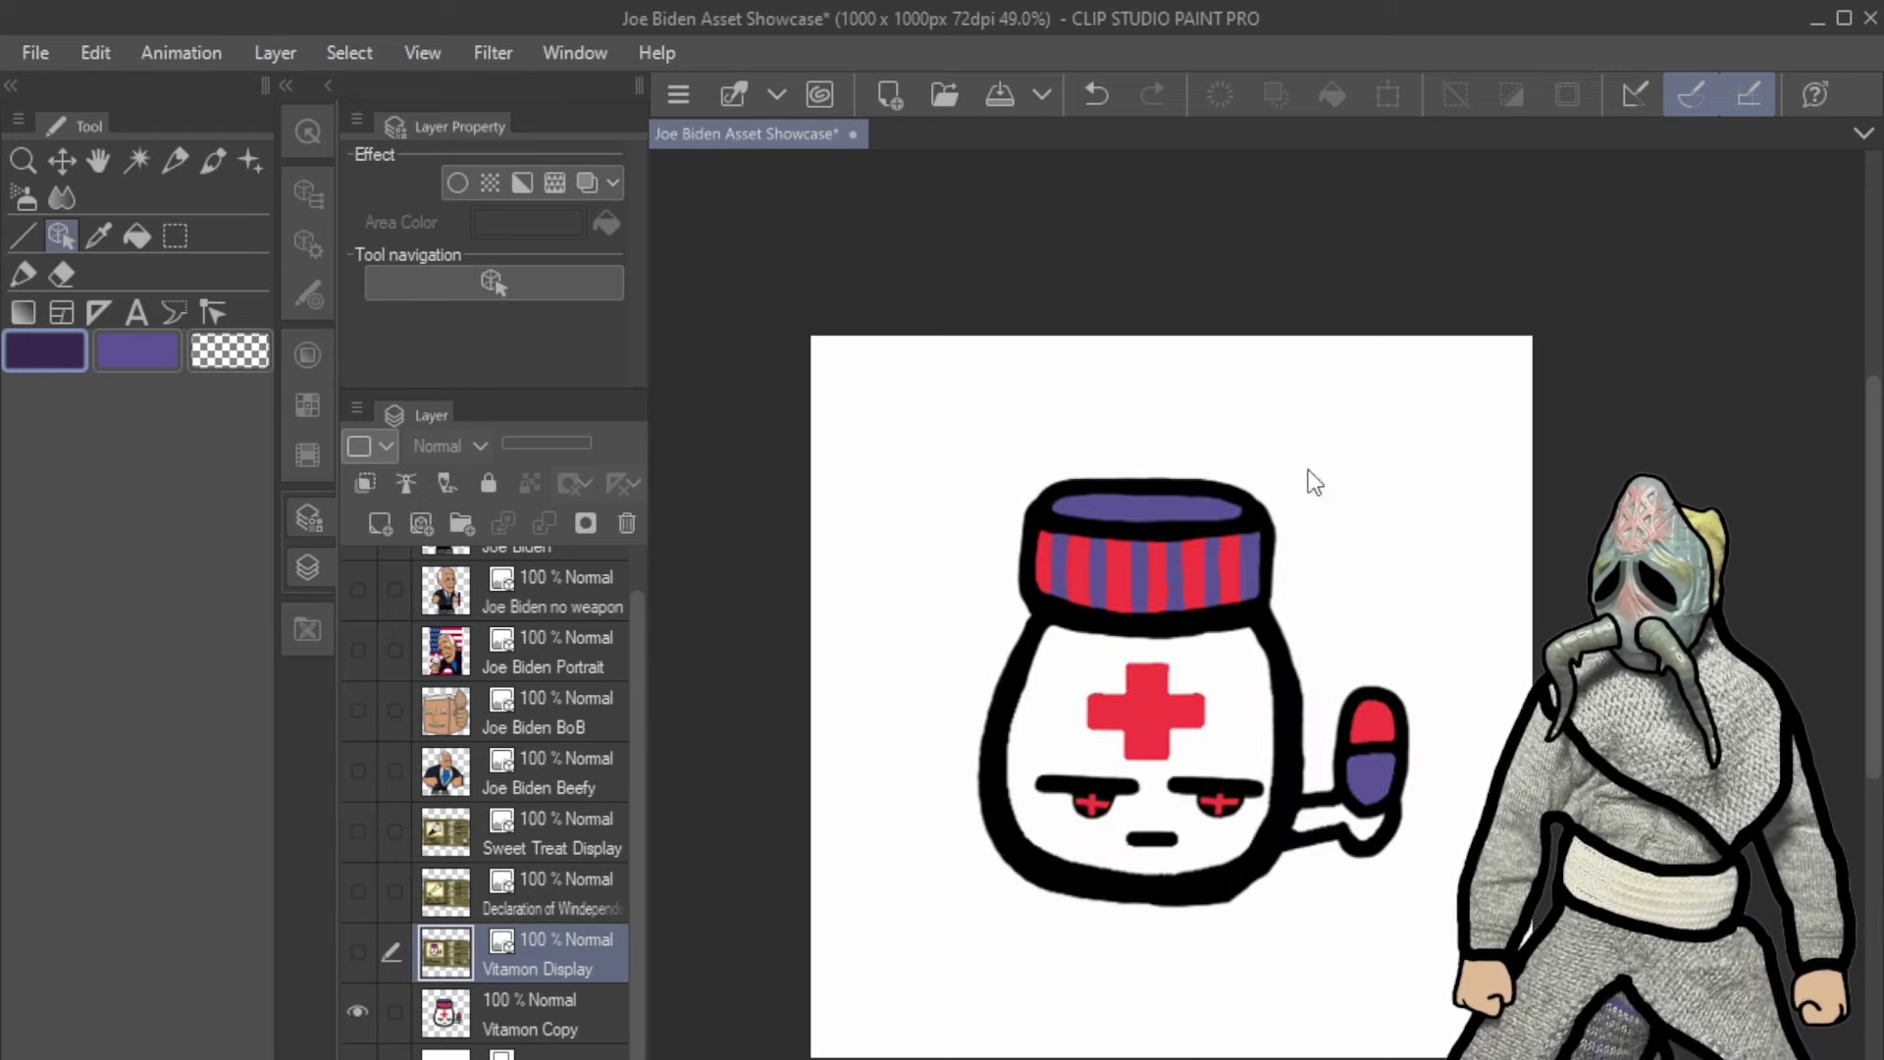
scroll(432, 814, "up", 1)
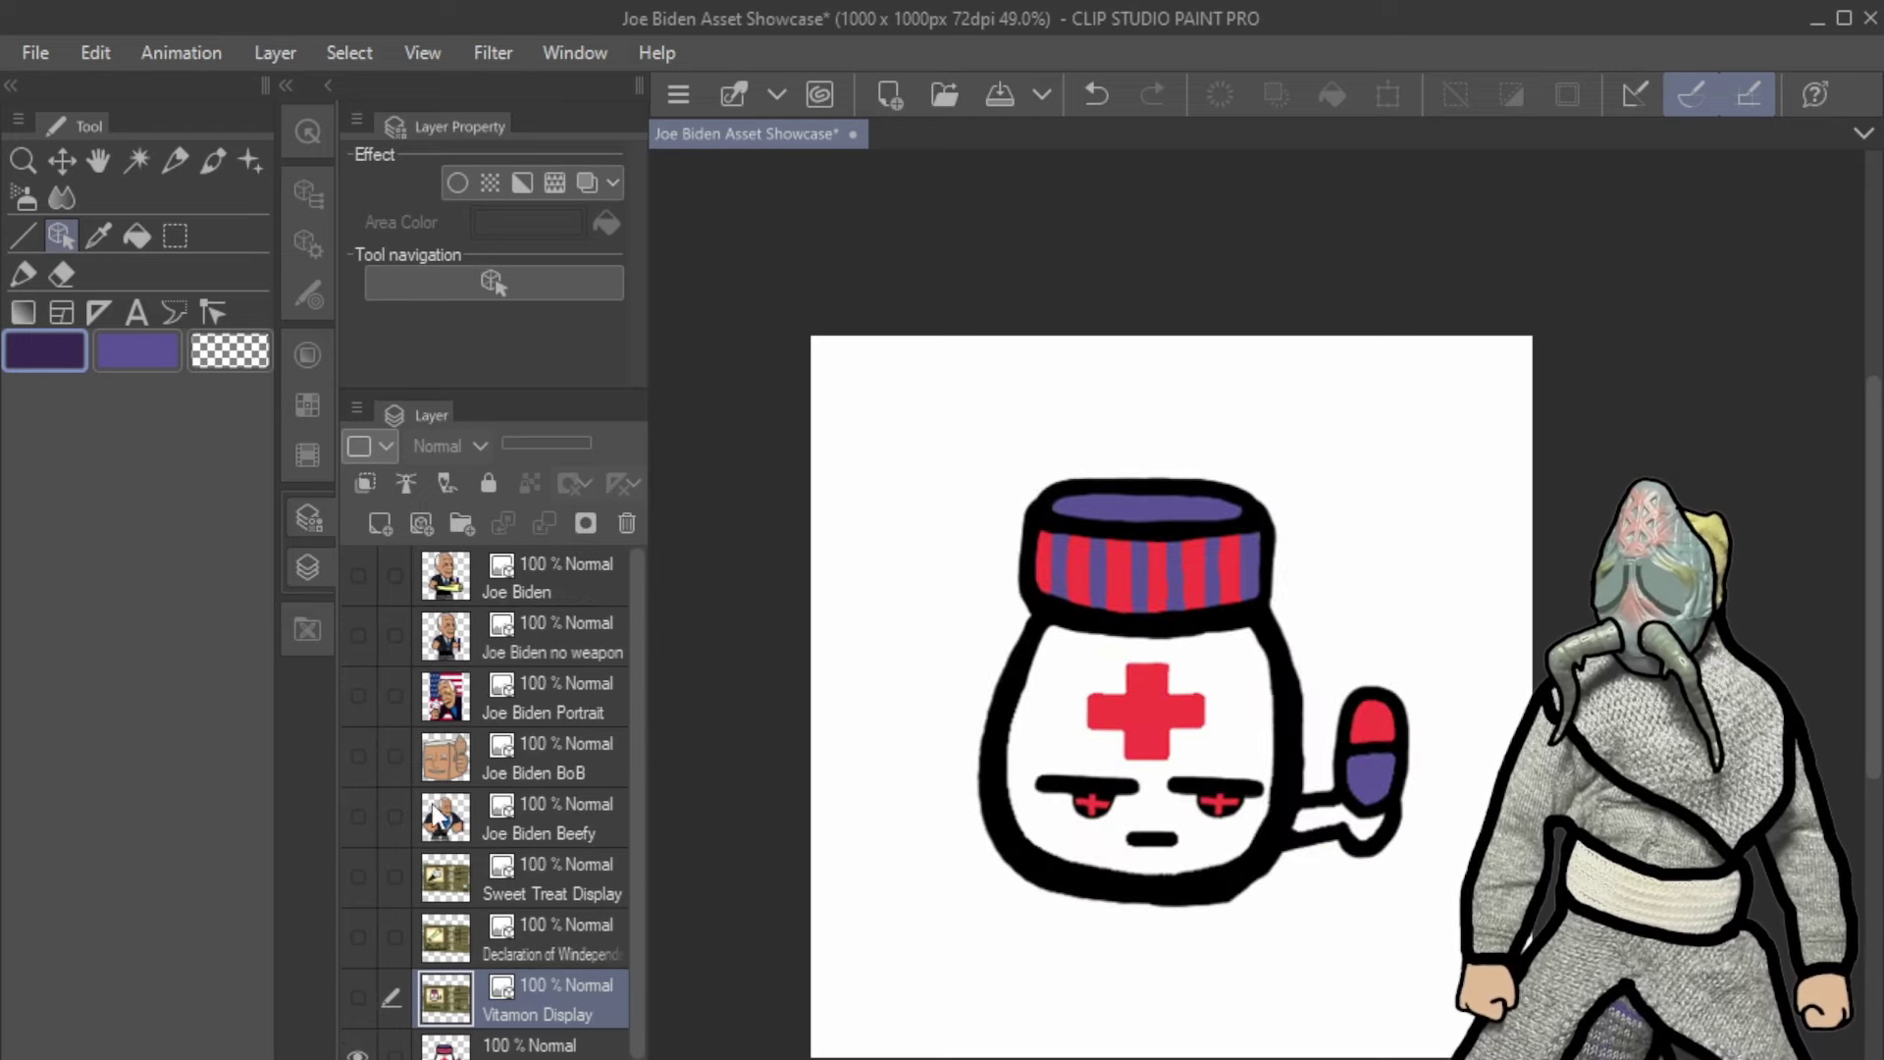
scroll(606, 758, "down", 1)
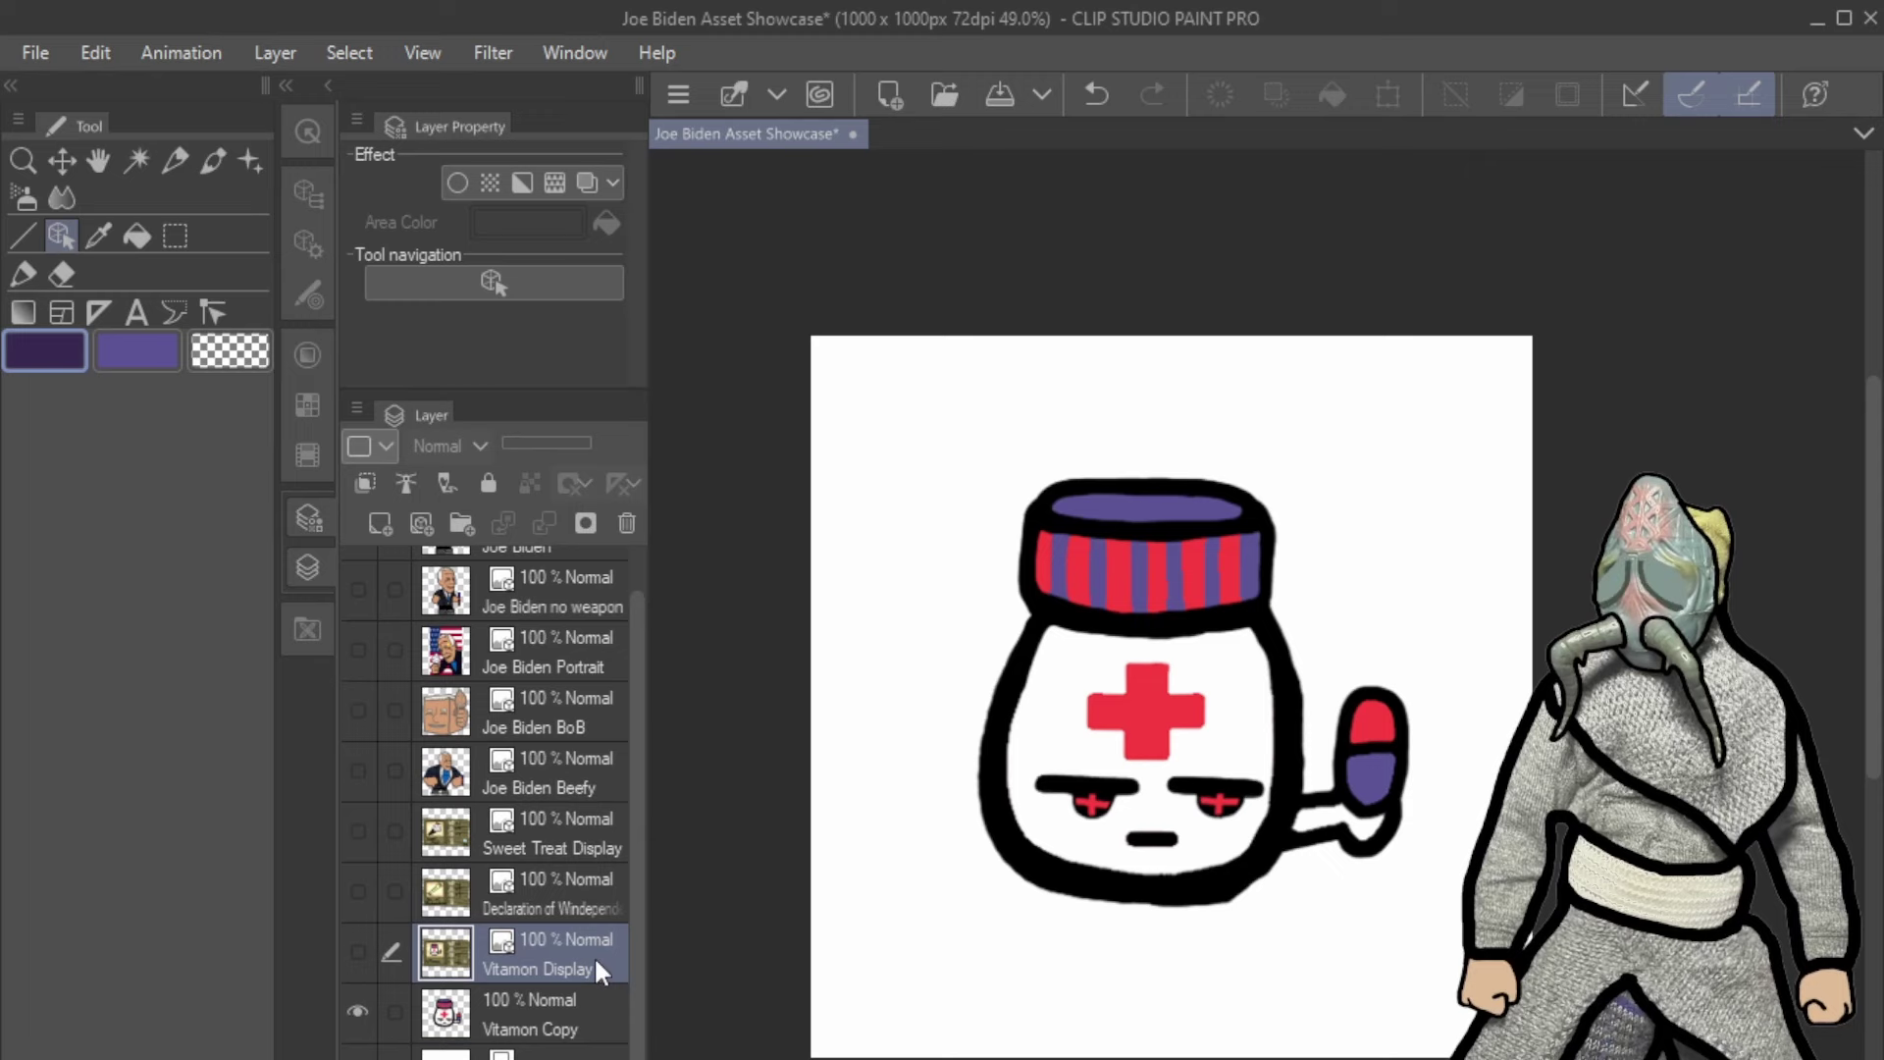
left_click(530, 1011)
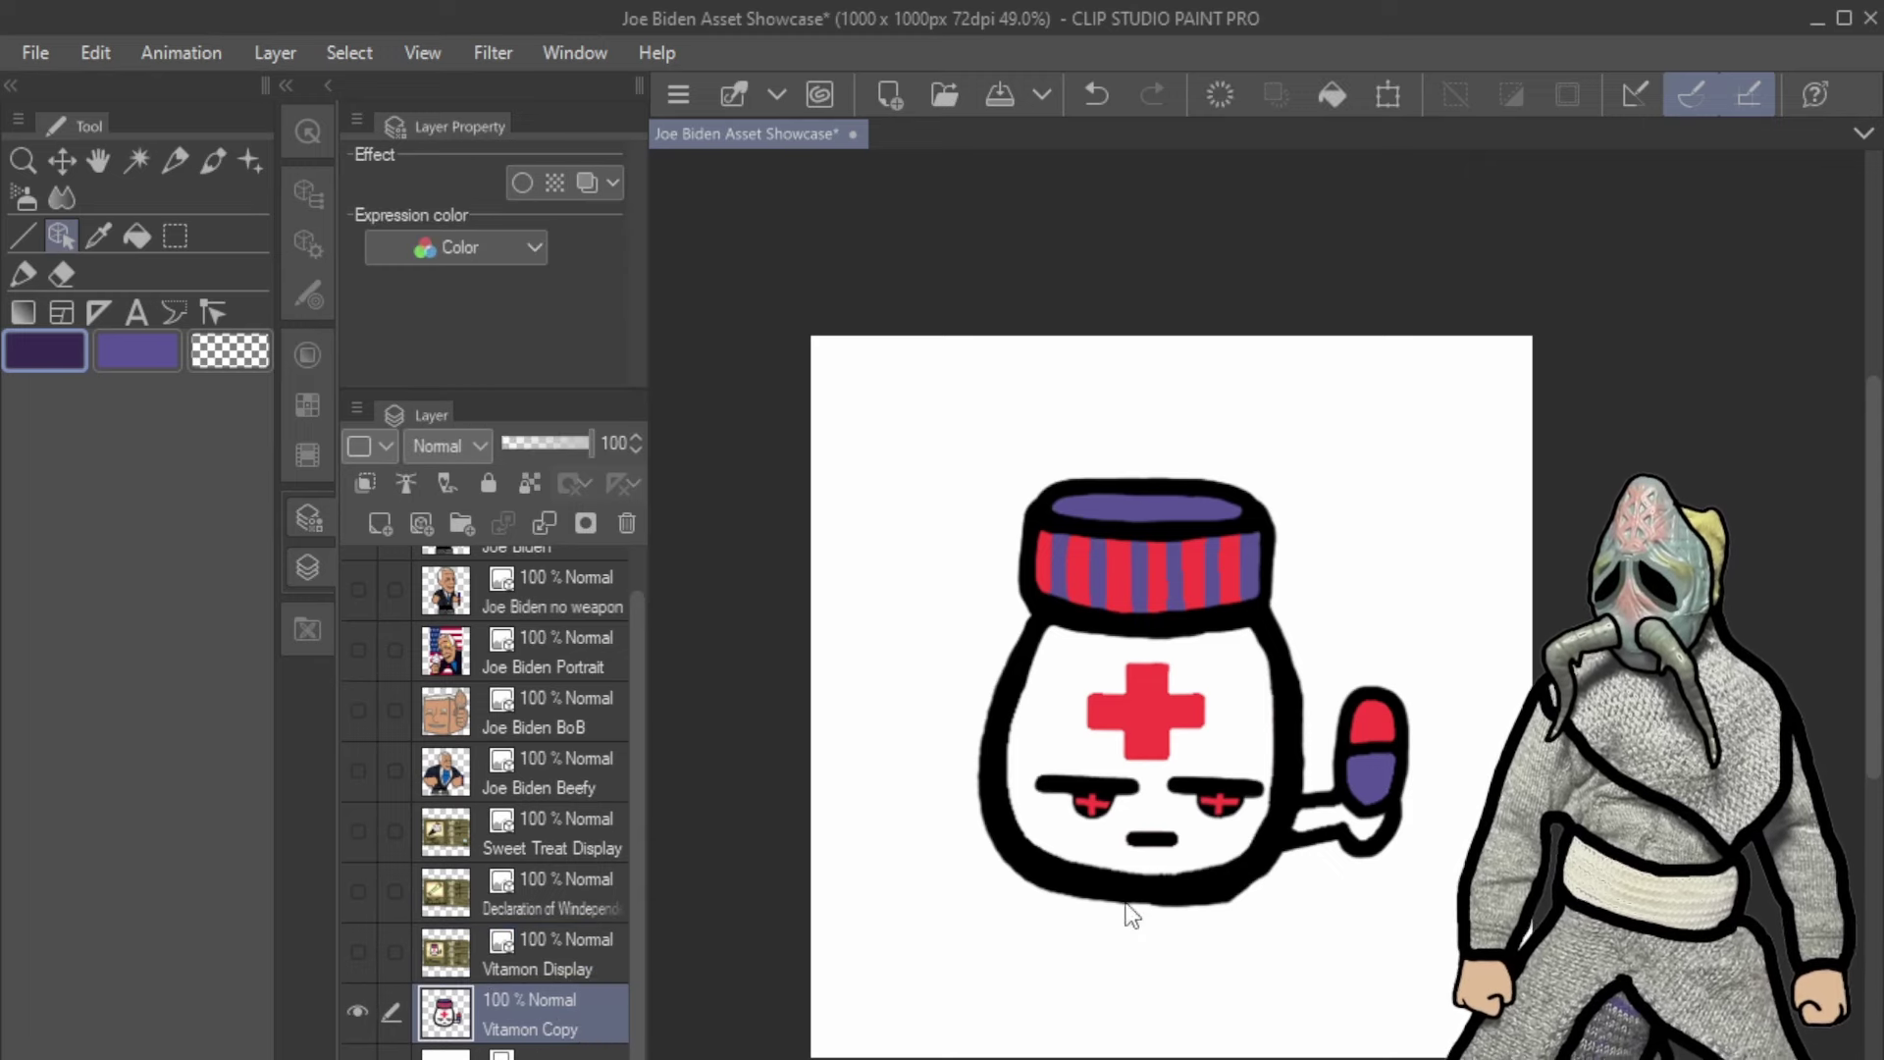
mouse_move(1171, 807)
left_mouse_down()
mouse_move(1097, 825)
mouse_move(1256, 822)
mouse_move(1099, 823)
mouse_move(1234, 790)
mouse_move(1174, 798)
left_mouse_up()
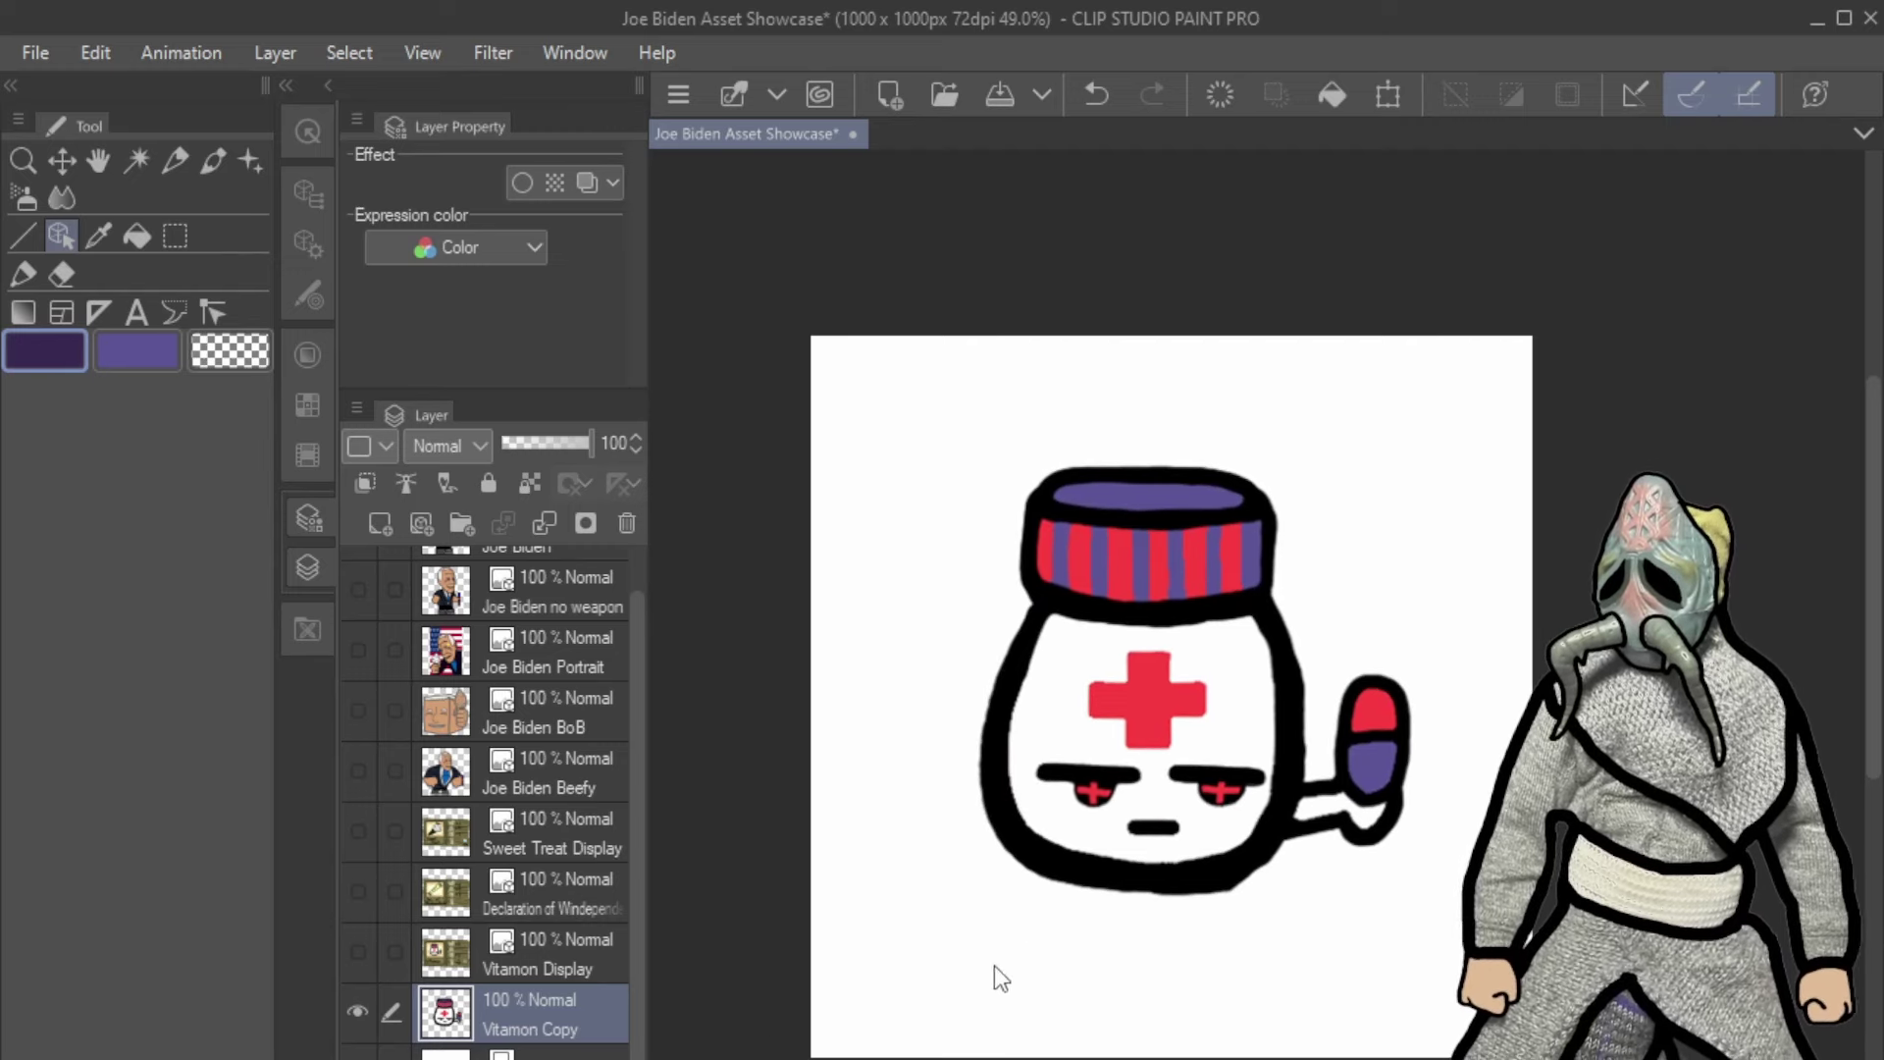
Swap the pill-bottle drawing for the Vitamon Display card and centre the view on its angel icon.
left_click(357, 1011)
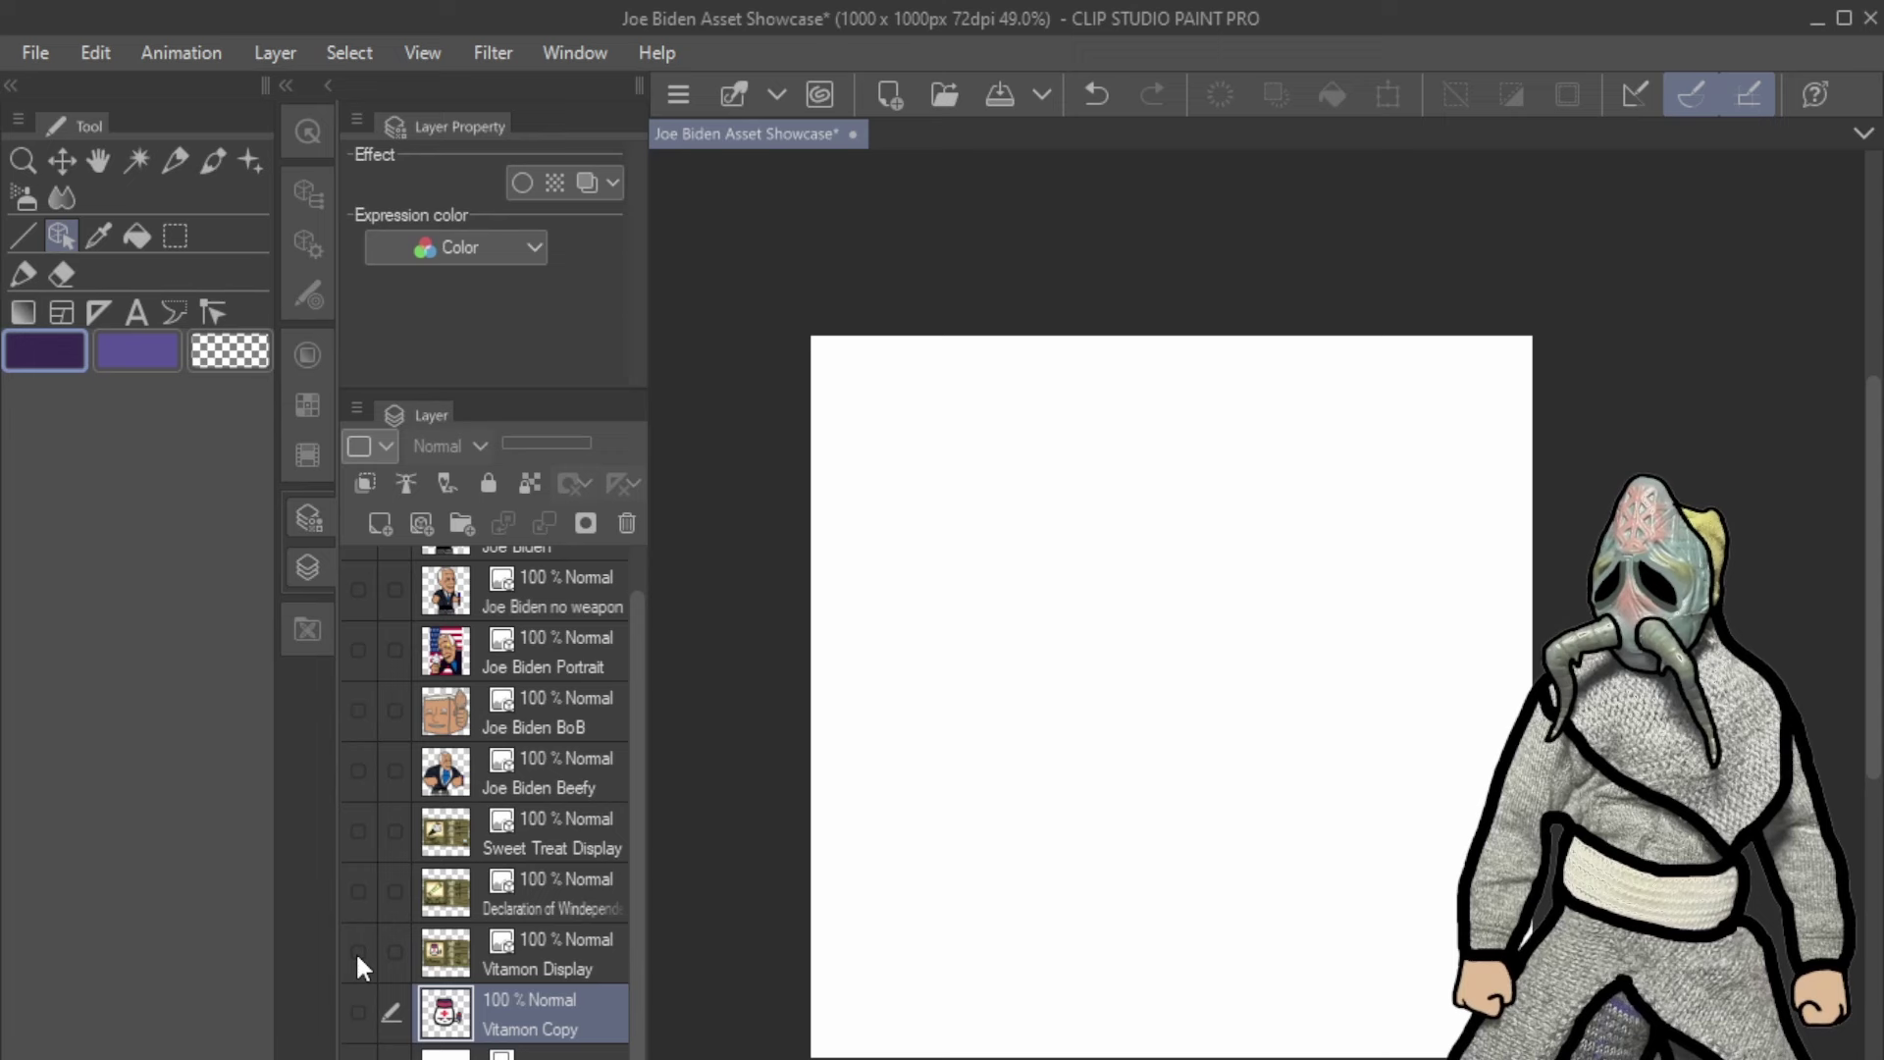
left_click(359, 952)
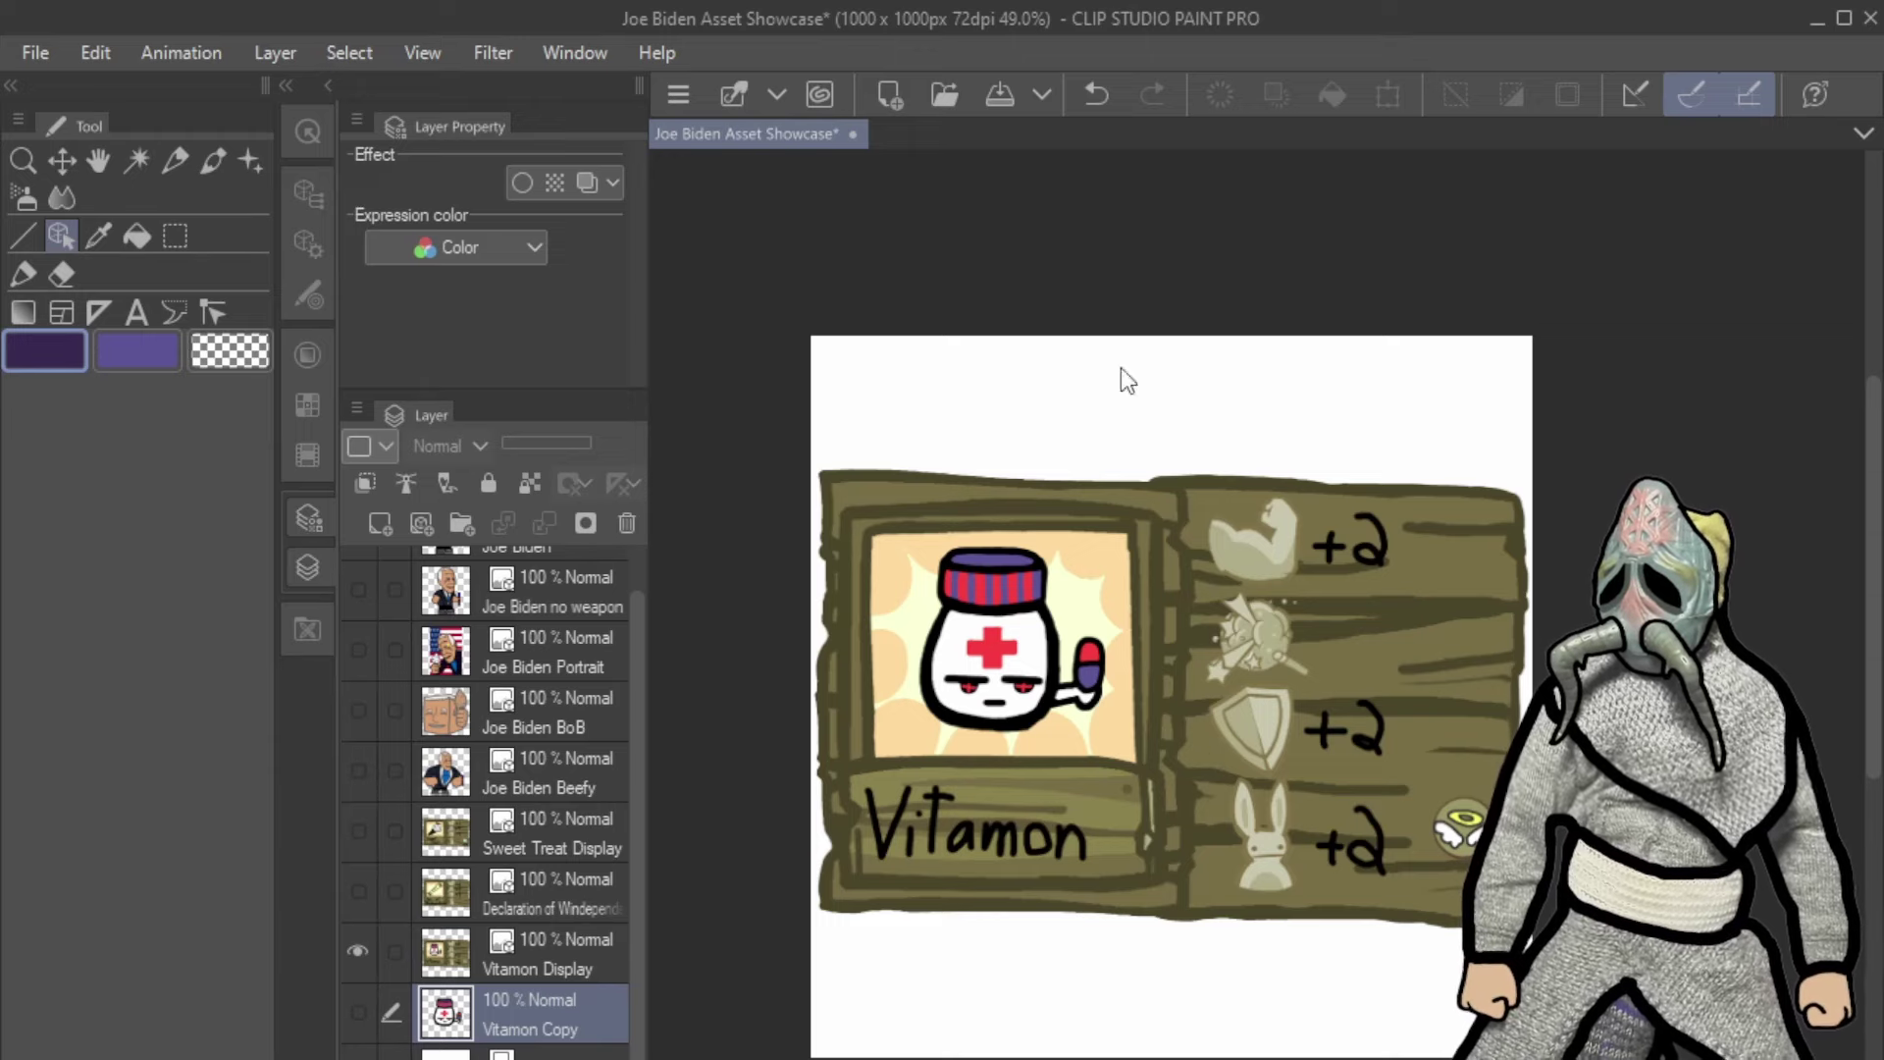
scroll(1468, 855, "up", 6)
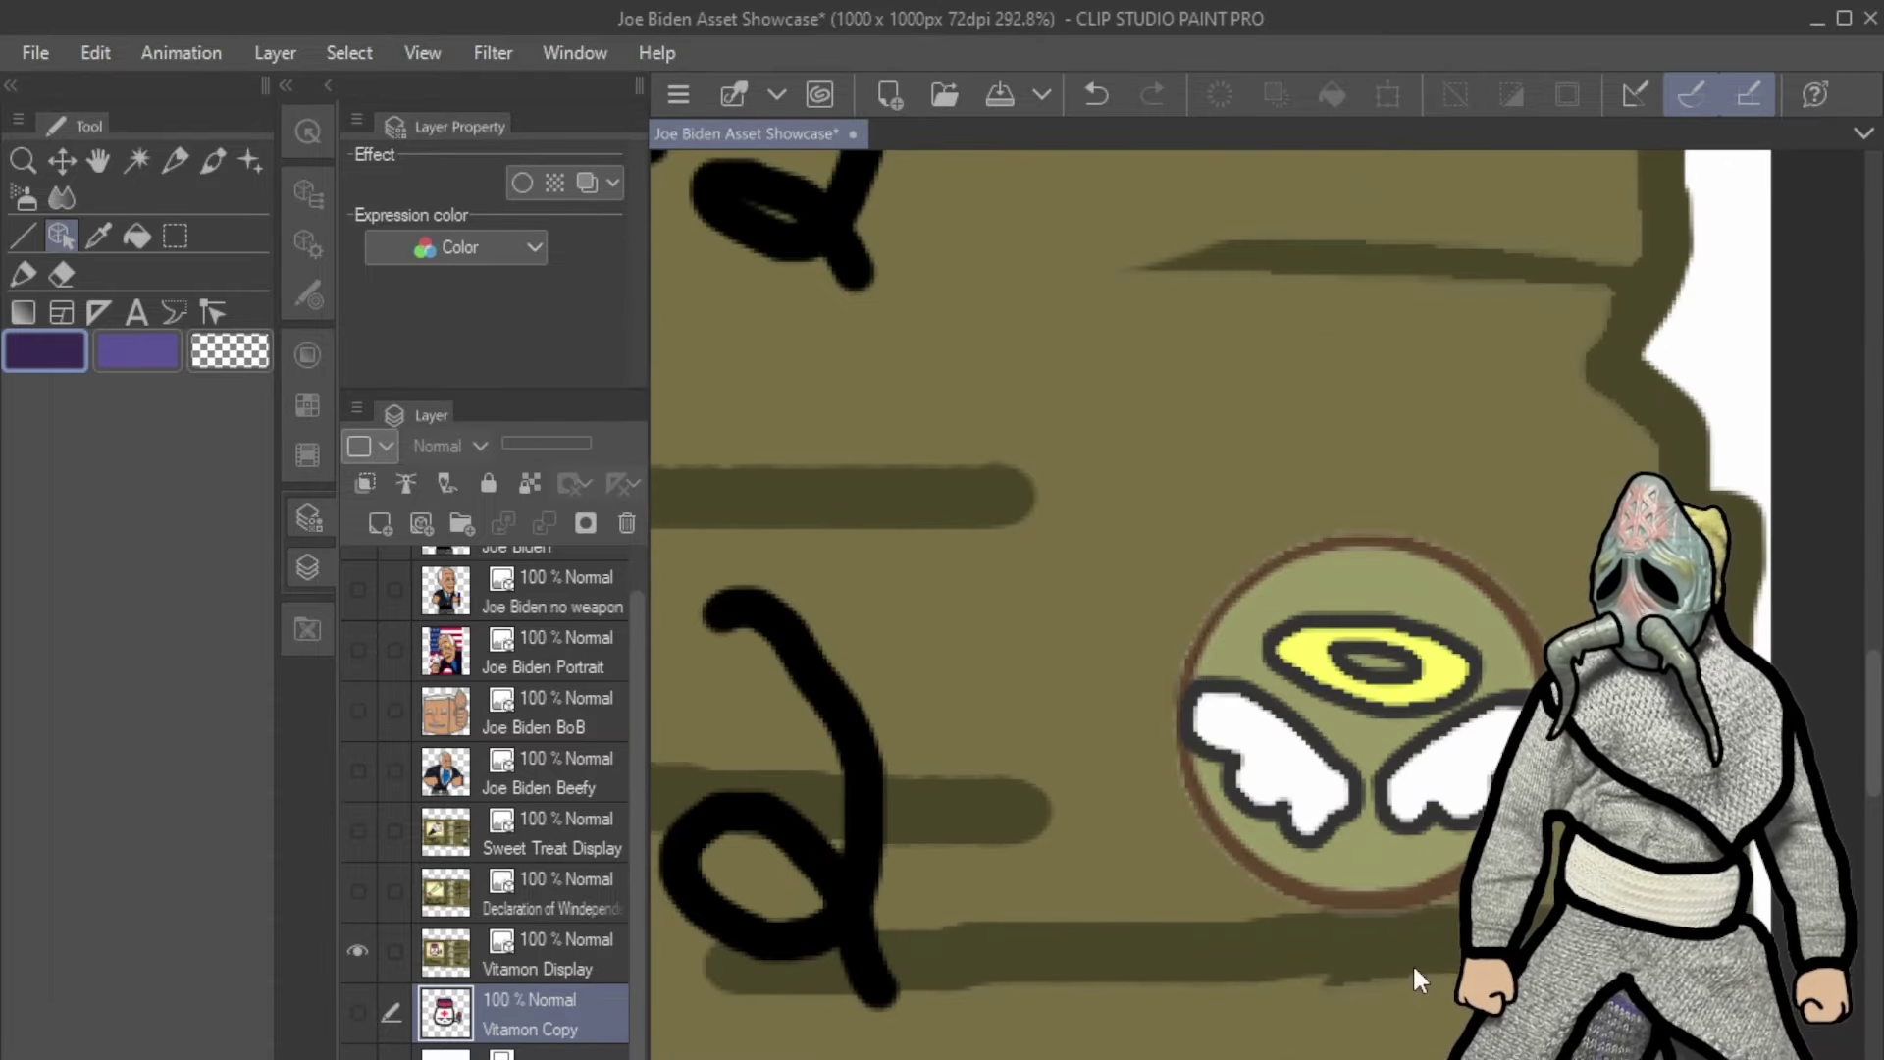
left_click(98, 160)
mouse_move(1221, 1008)
left_mouse_down()
mouse_move(1179, 838)
mouse_move(786, 924)
left_mouse_up()
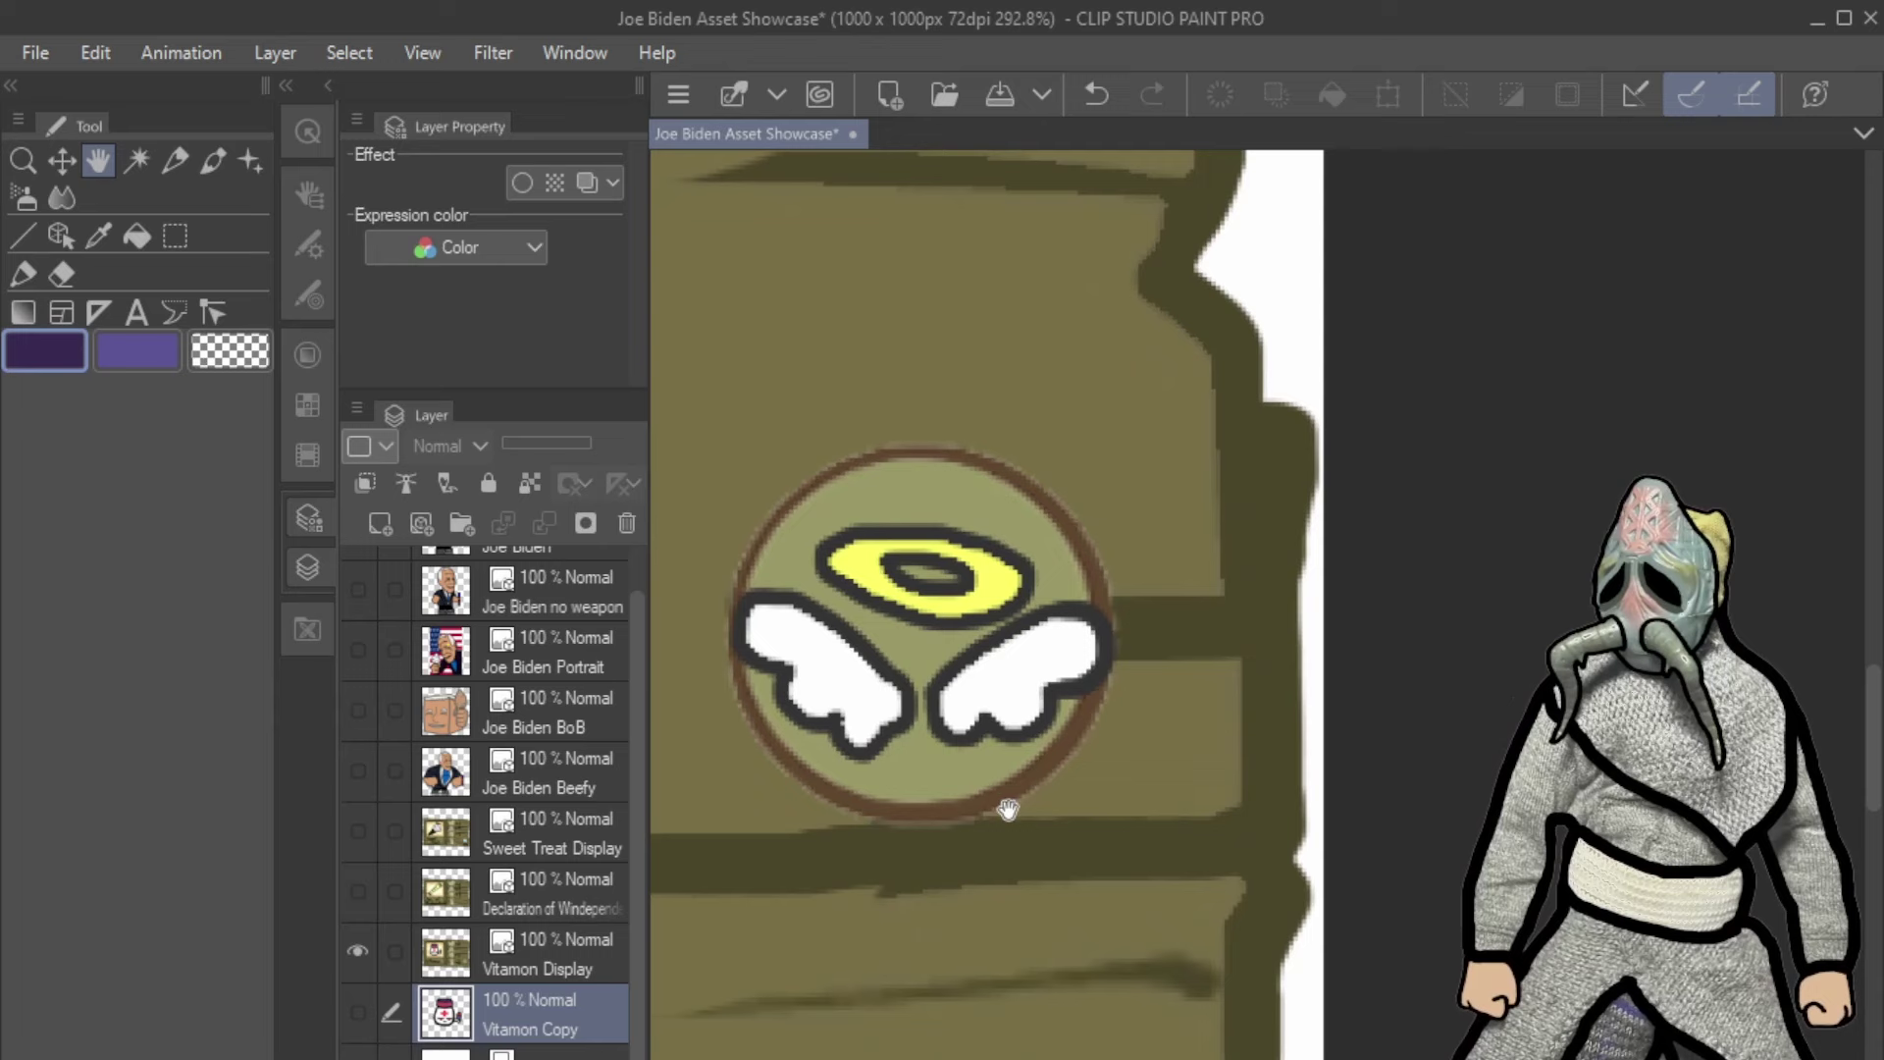
Zoom and pan around the card to inspect the Vitamon portrait and +2 stat column.
scroll(876, 725, "down", 5)
left_click_drag(875, 725, 1296, 795)
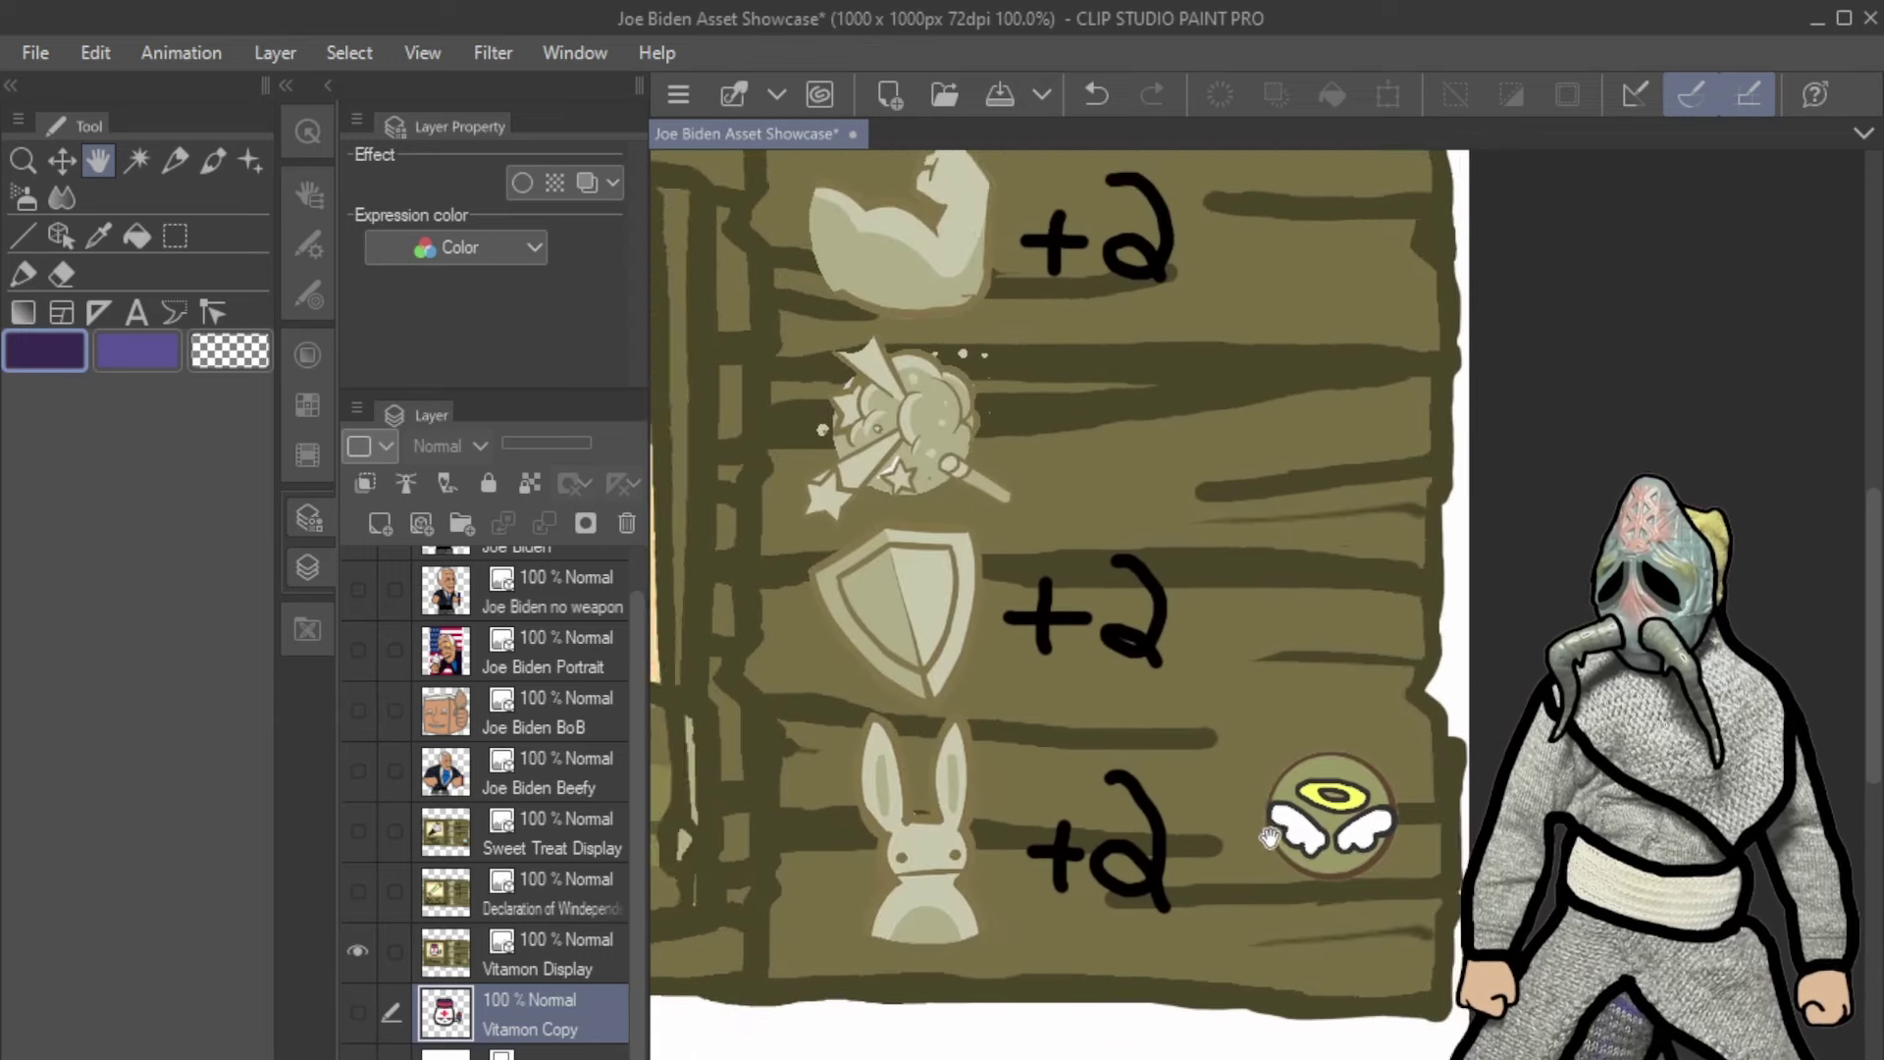
mouse_move(724, 725)
left_mouse_down()
mouse_move(989, 822)
mouse_move(1060, 771)
left_mouse_up()
scroll(1060, 770, "down", 3)
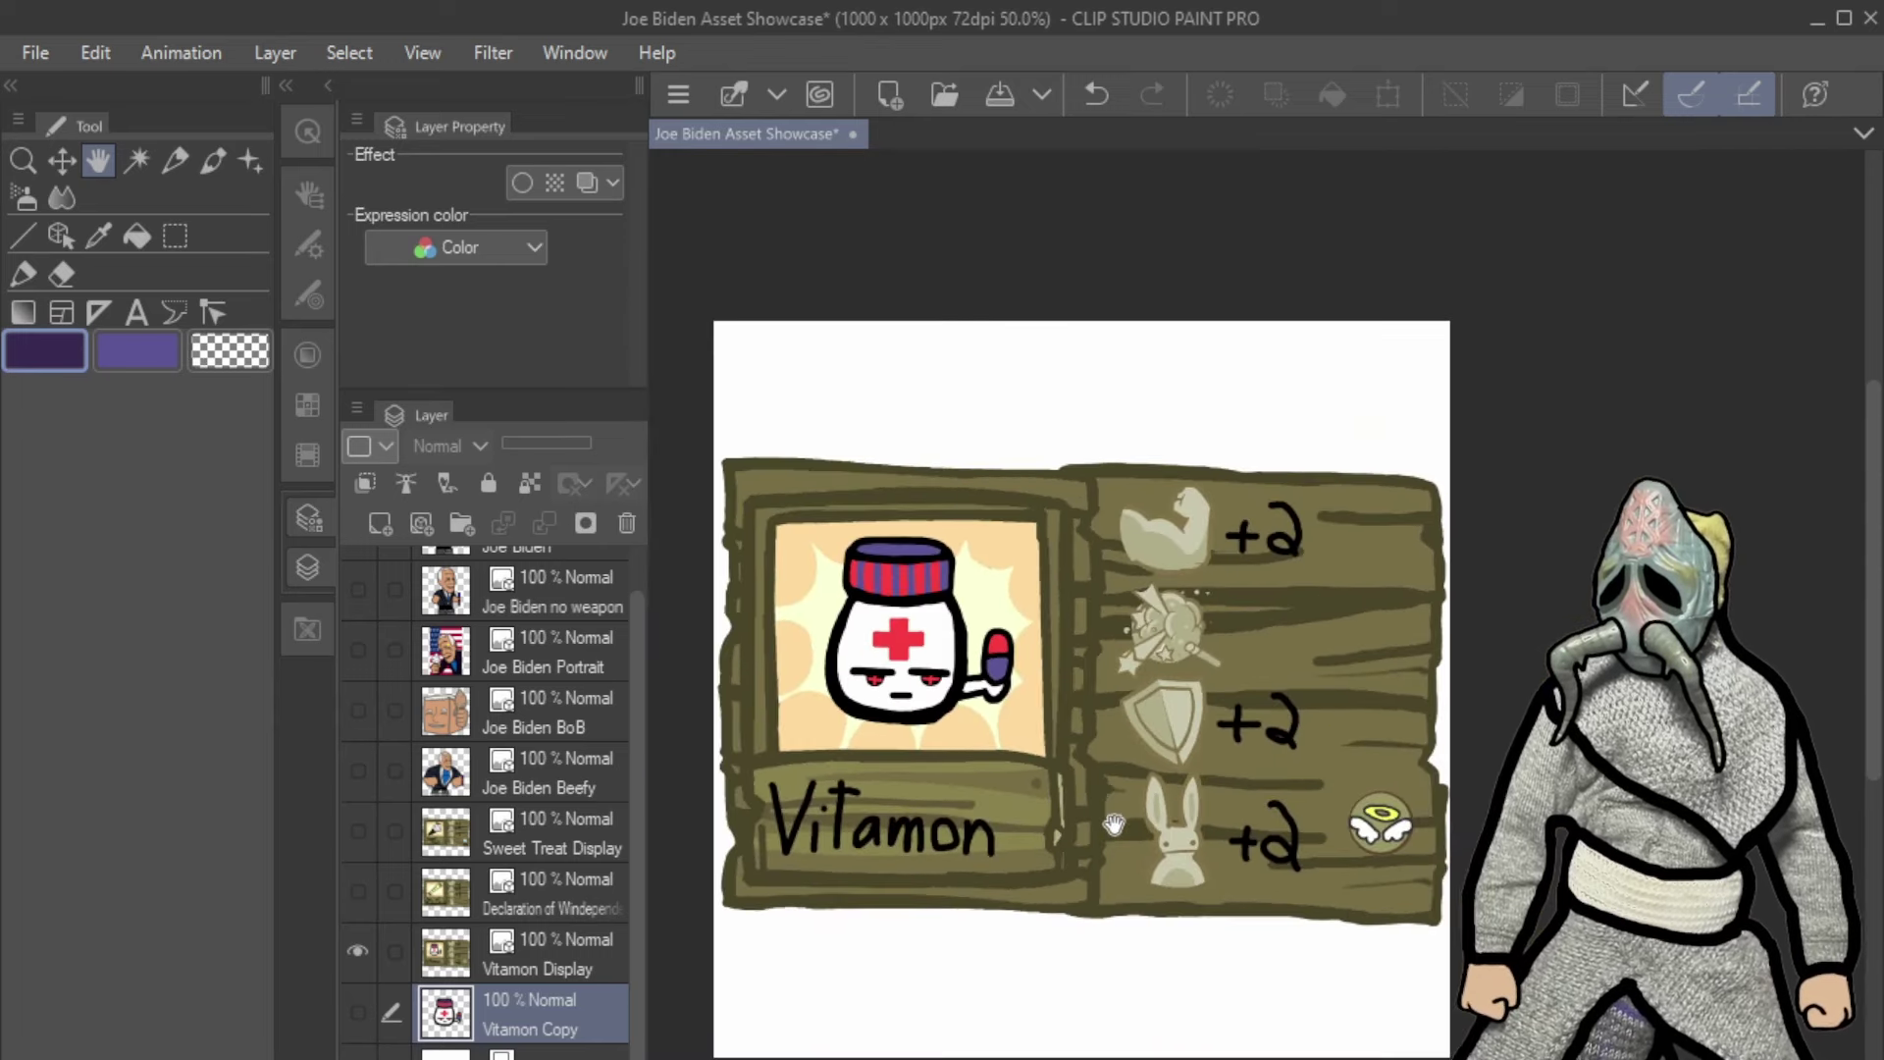
left_click_drag(1863, 585, 1863, 631)
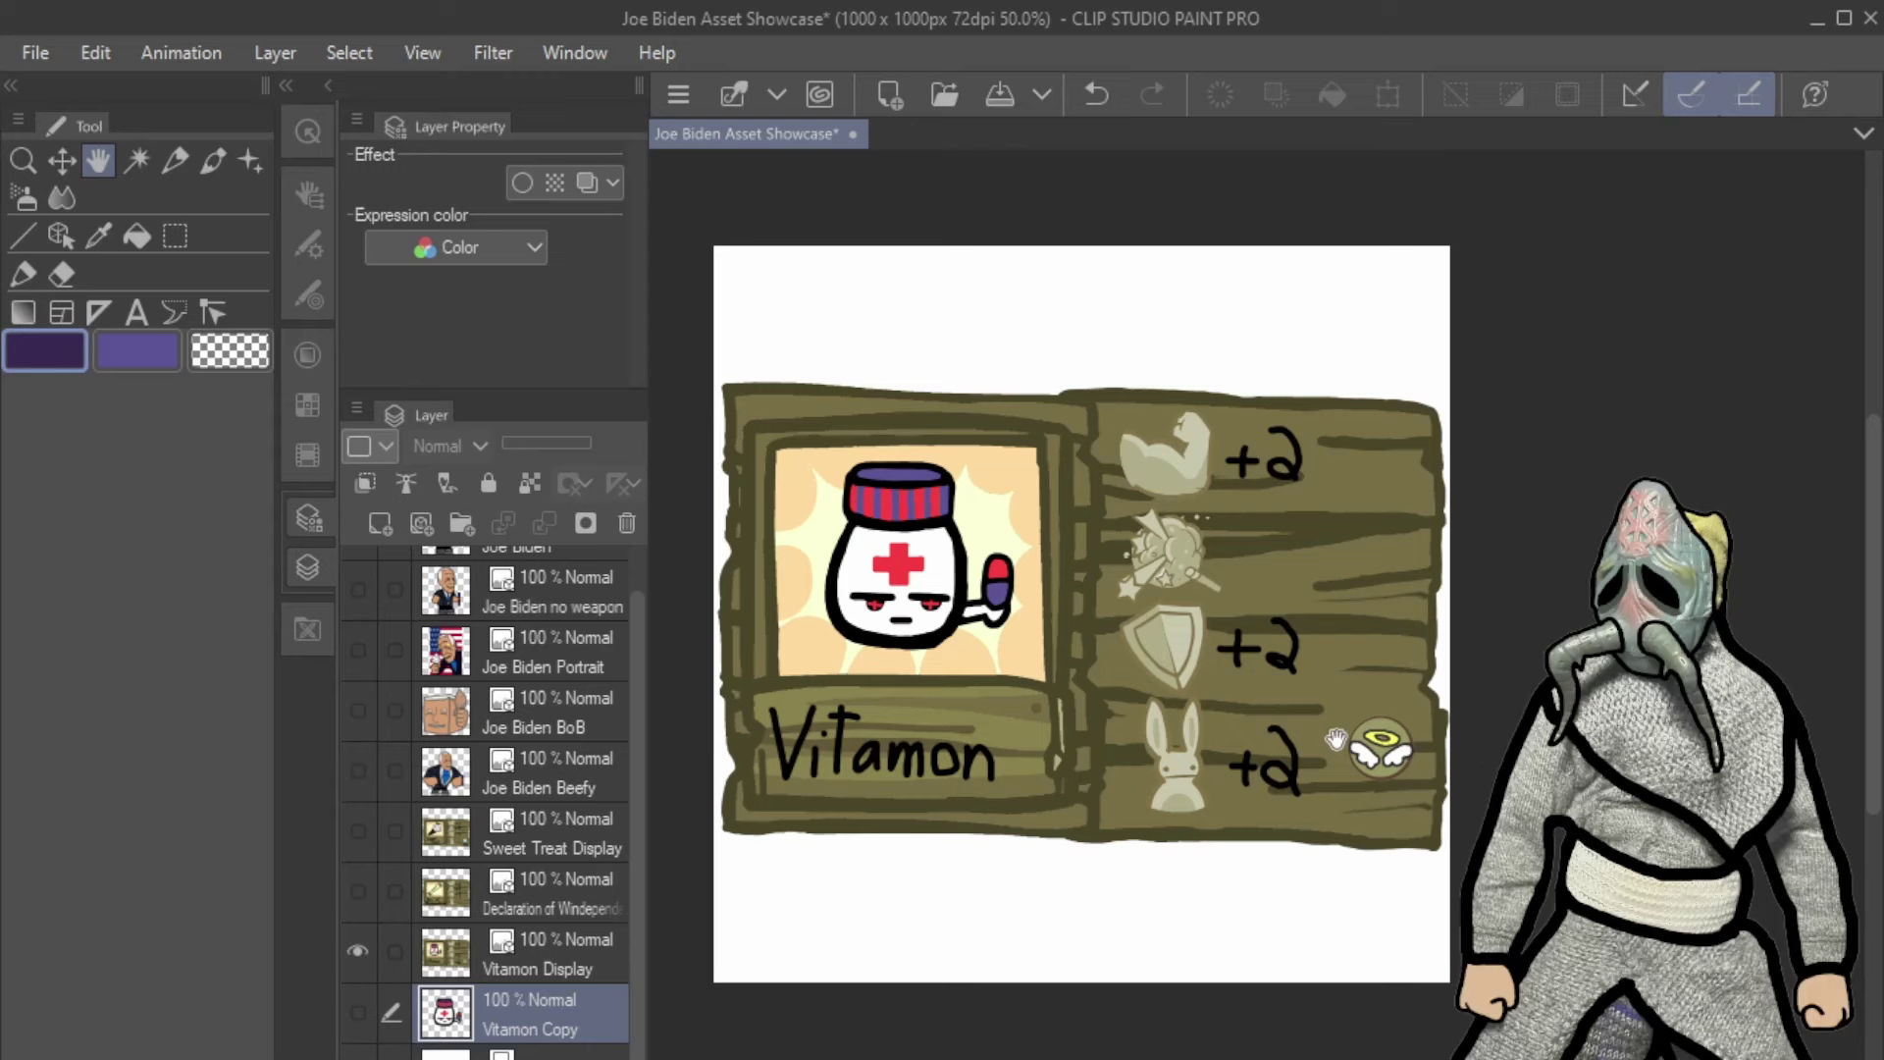
scroll(1364, 687, "up", 1)
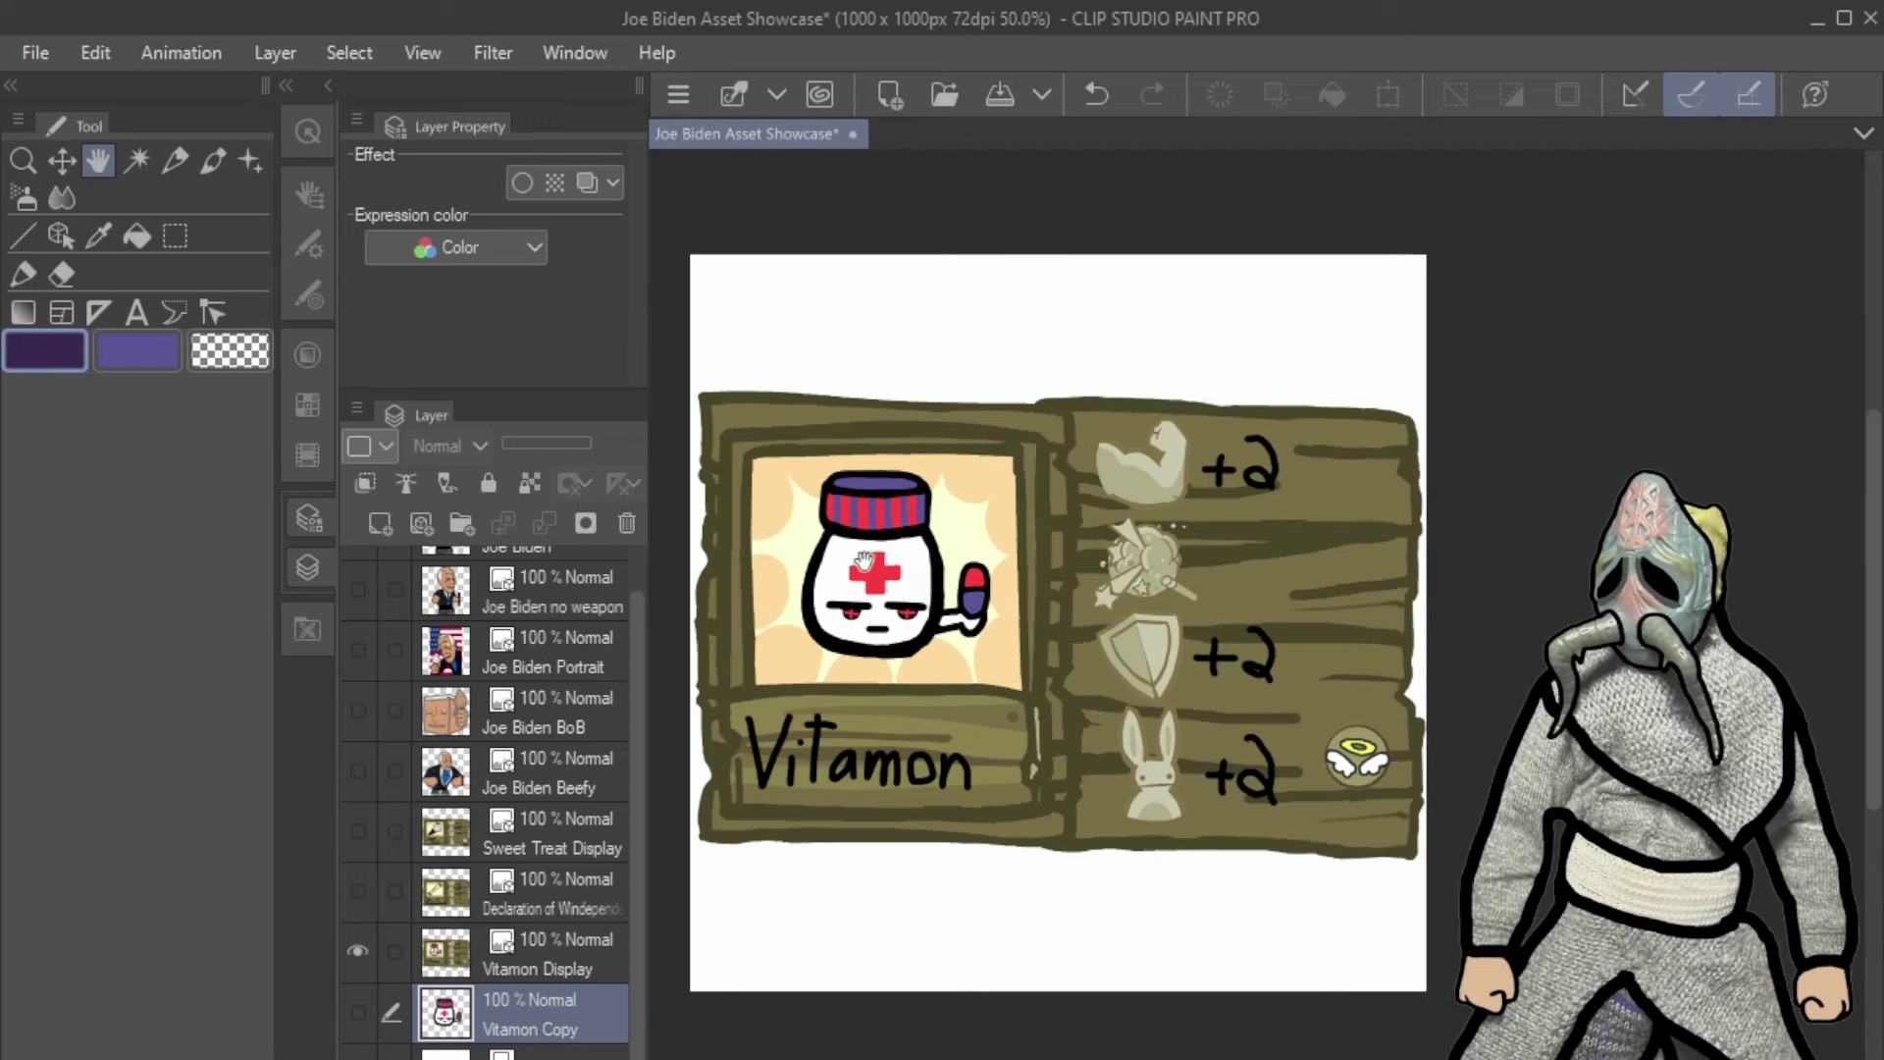
left_click_drag(864, 559, 908, 609)
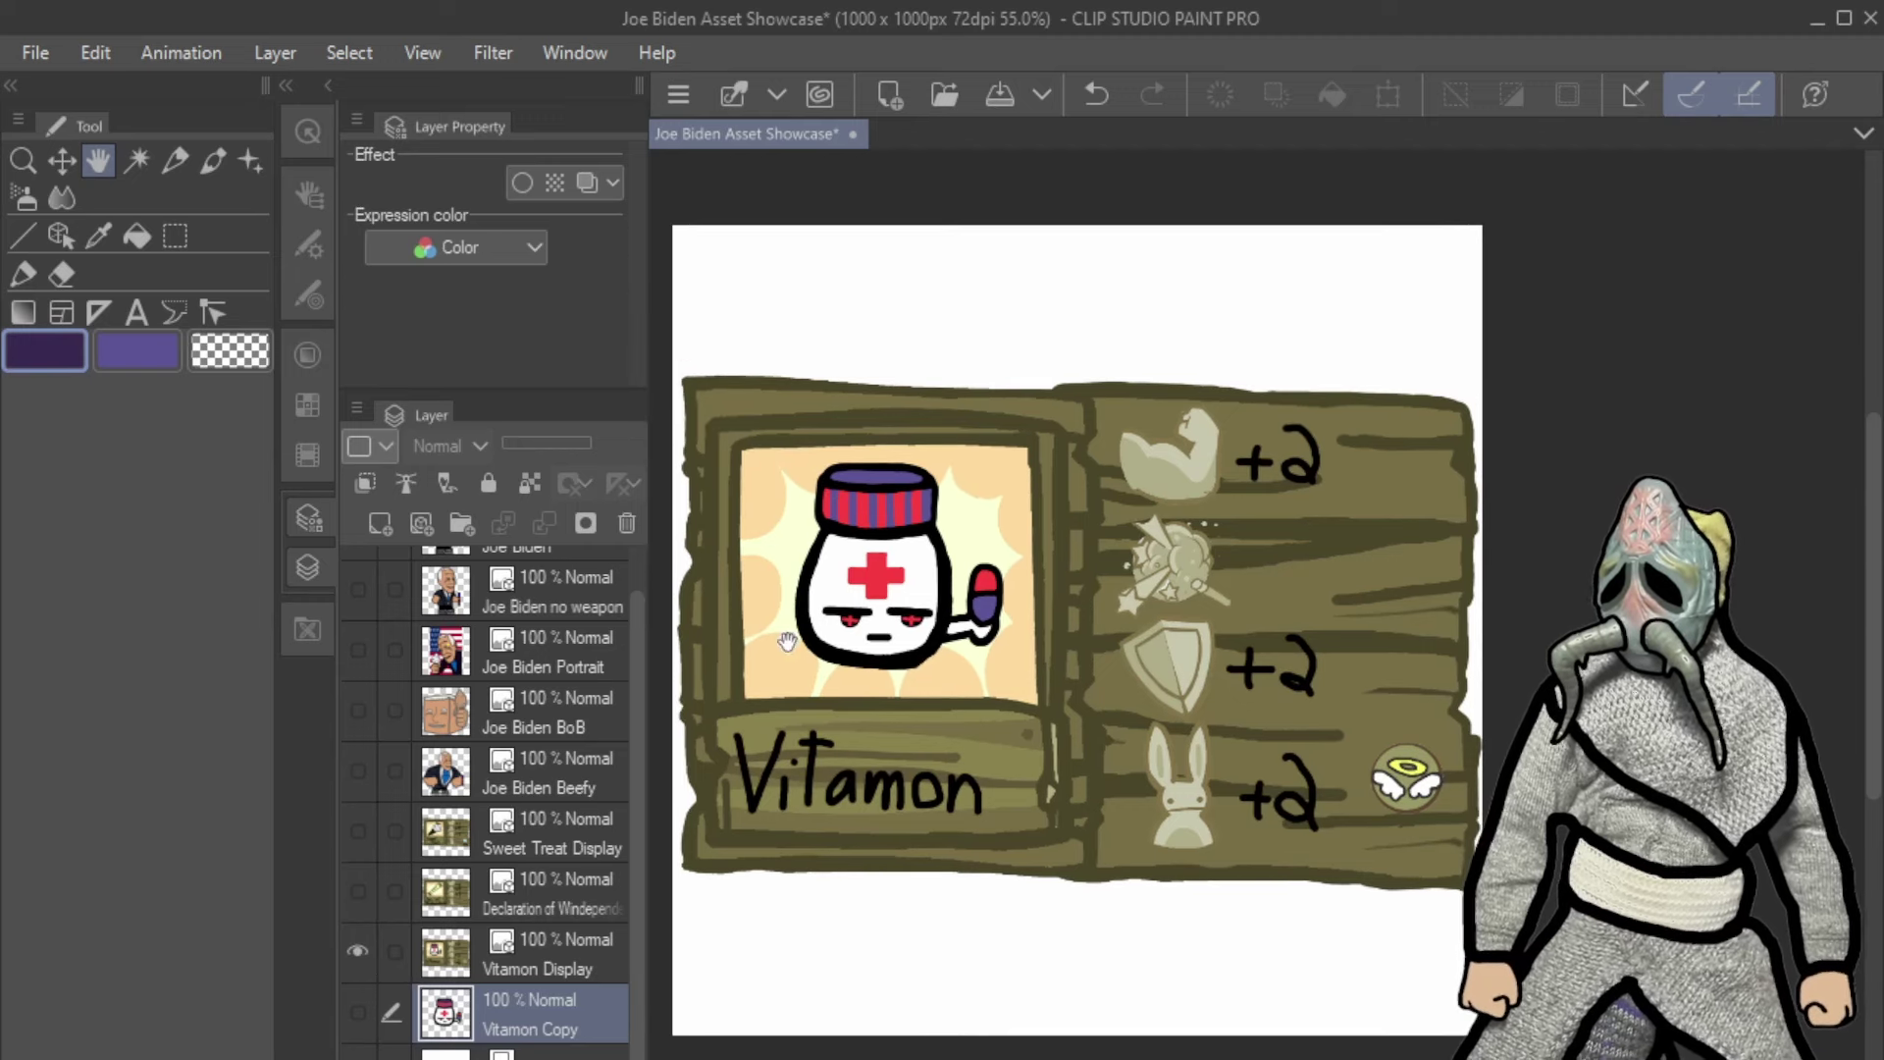
Hide the Vitamon card, show the standalone pill bottle, and zoom in on the capsule in its hand.
left_click(357, 952)
left_click(357, 1011)
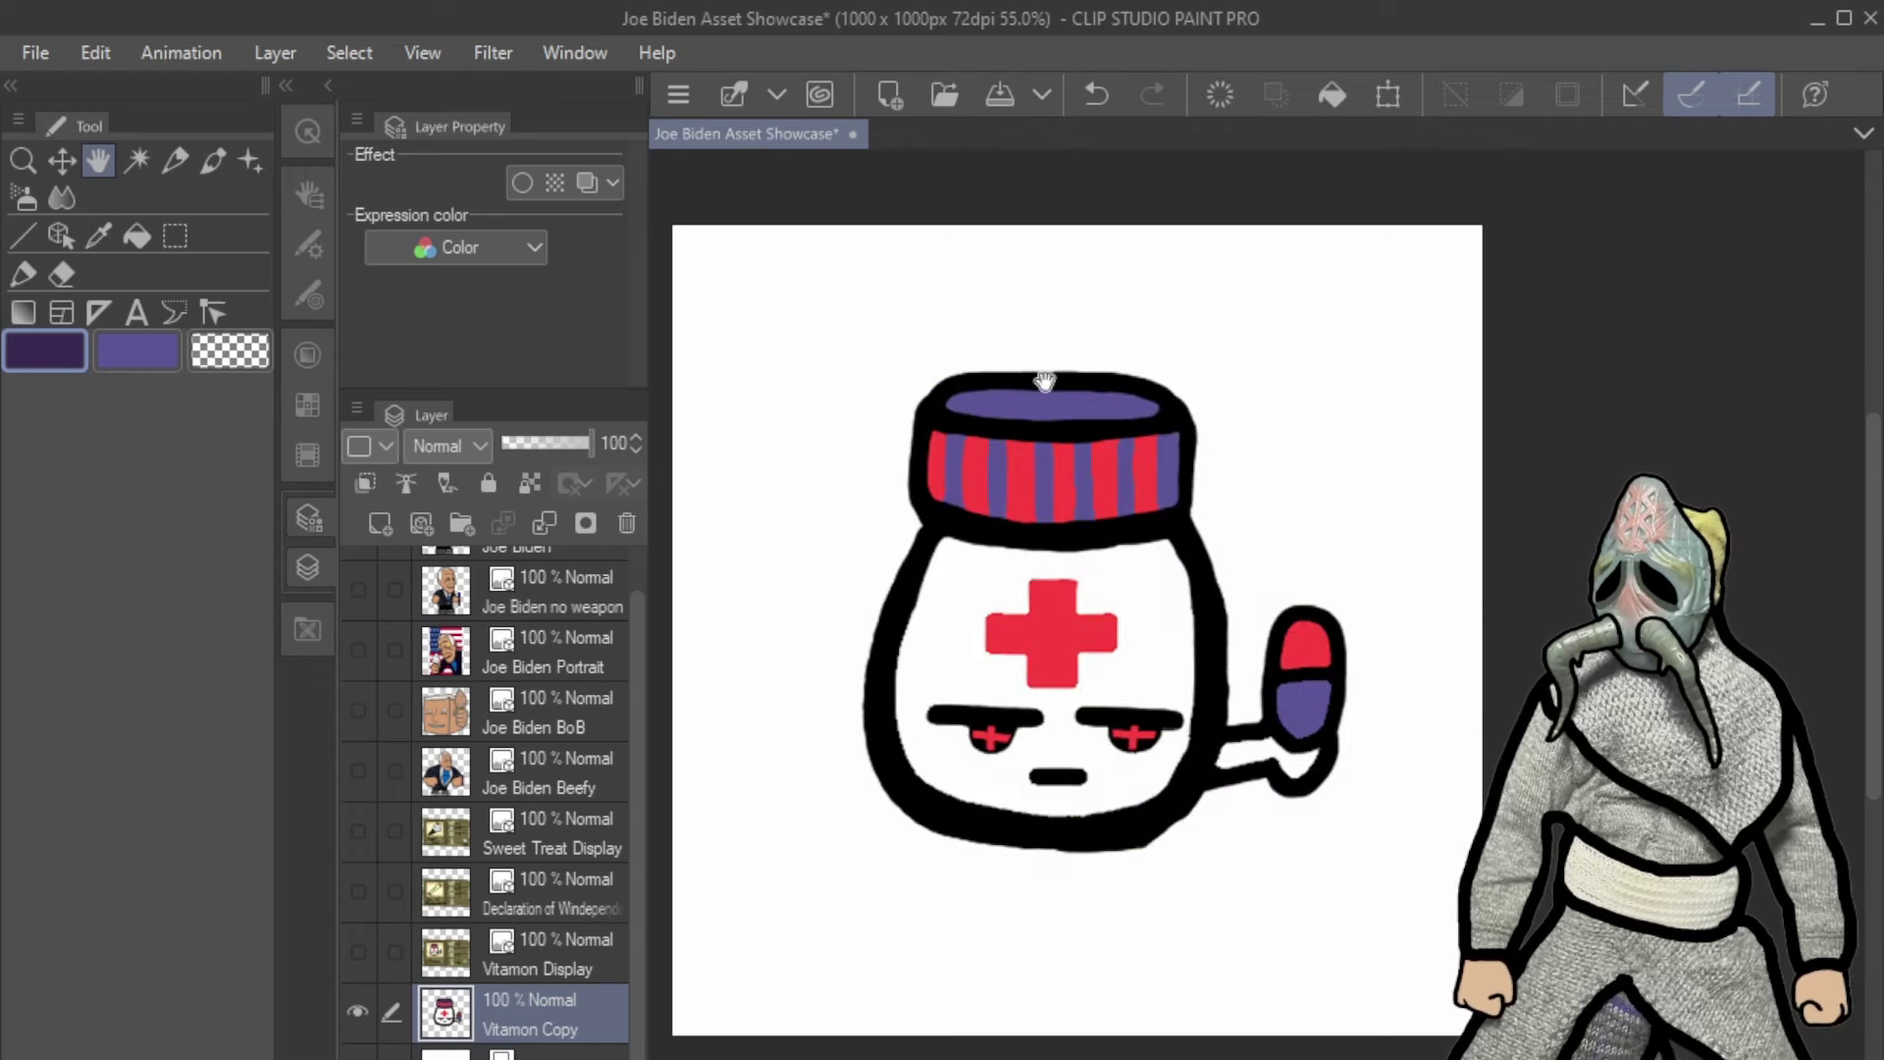
mouse_move(1198, 743)
left_mouse_down()
mouse_move(1340, 770)
mouse_move(1171, 759)
left_mouse_up()
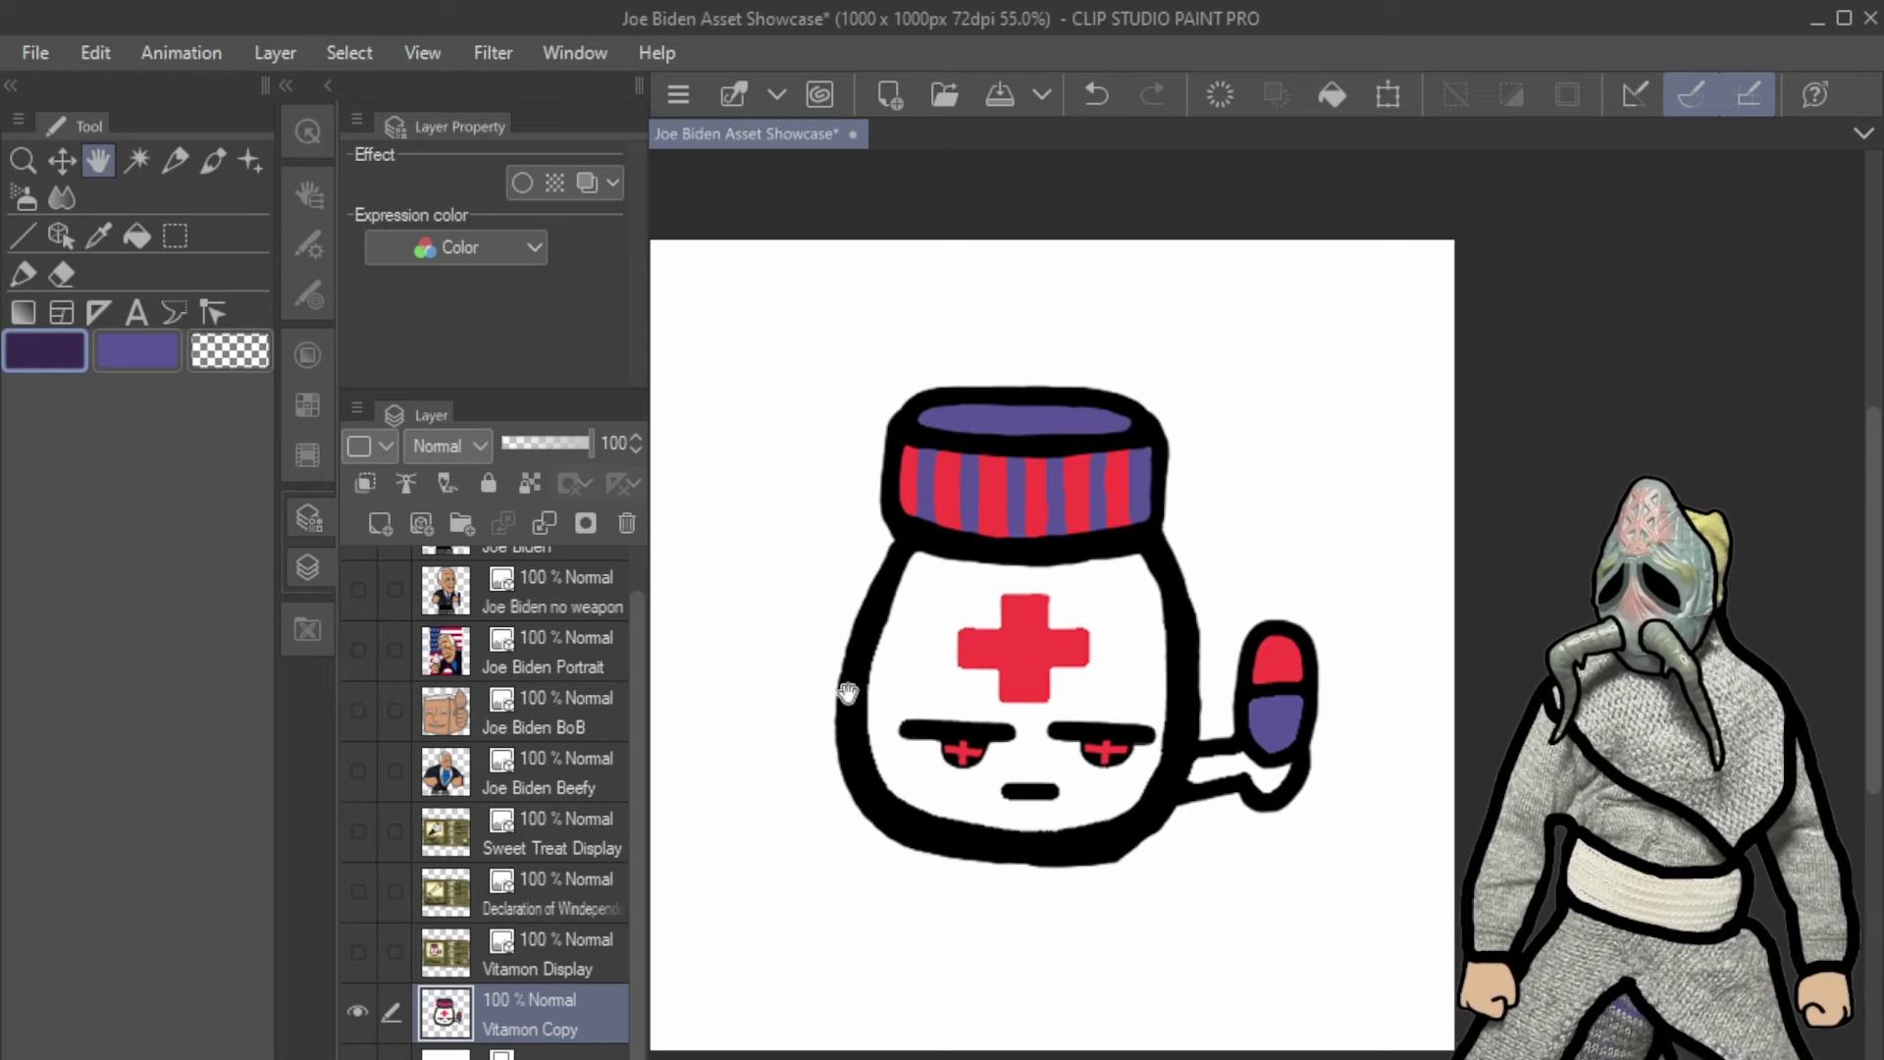
scroll(992, 786, "up", 5)
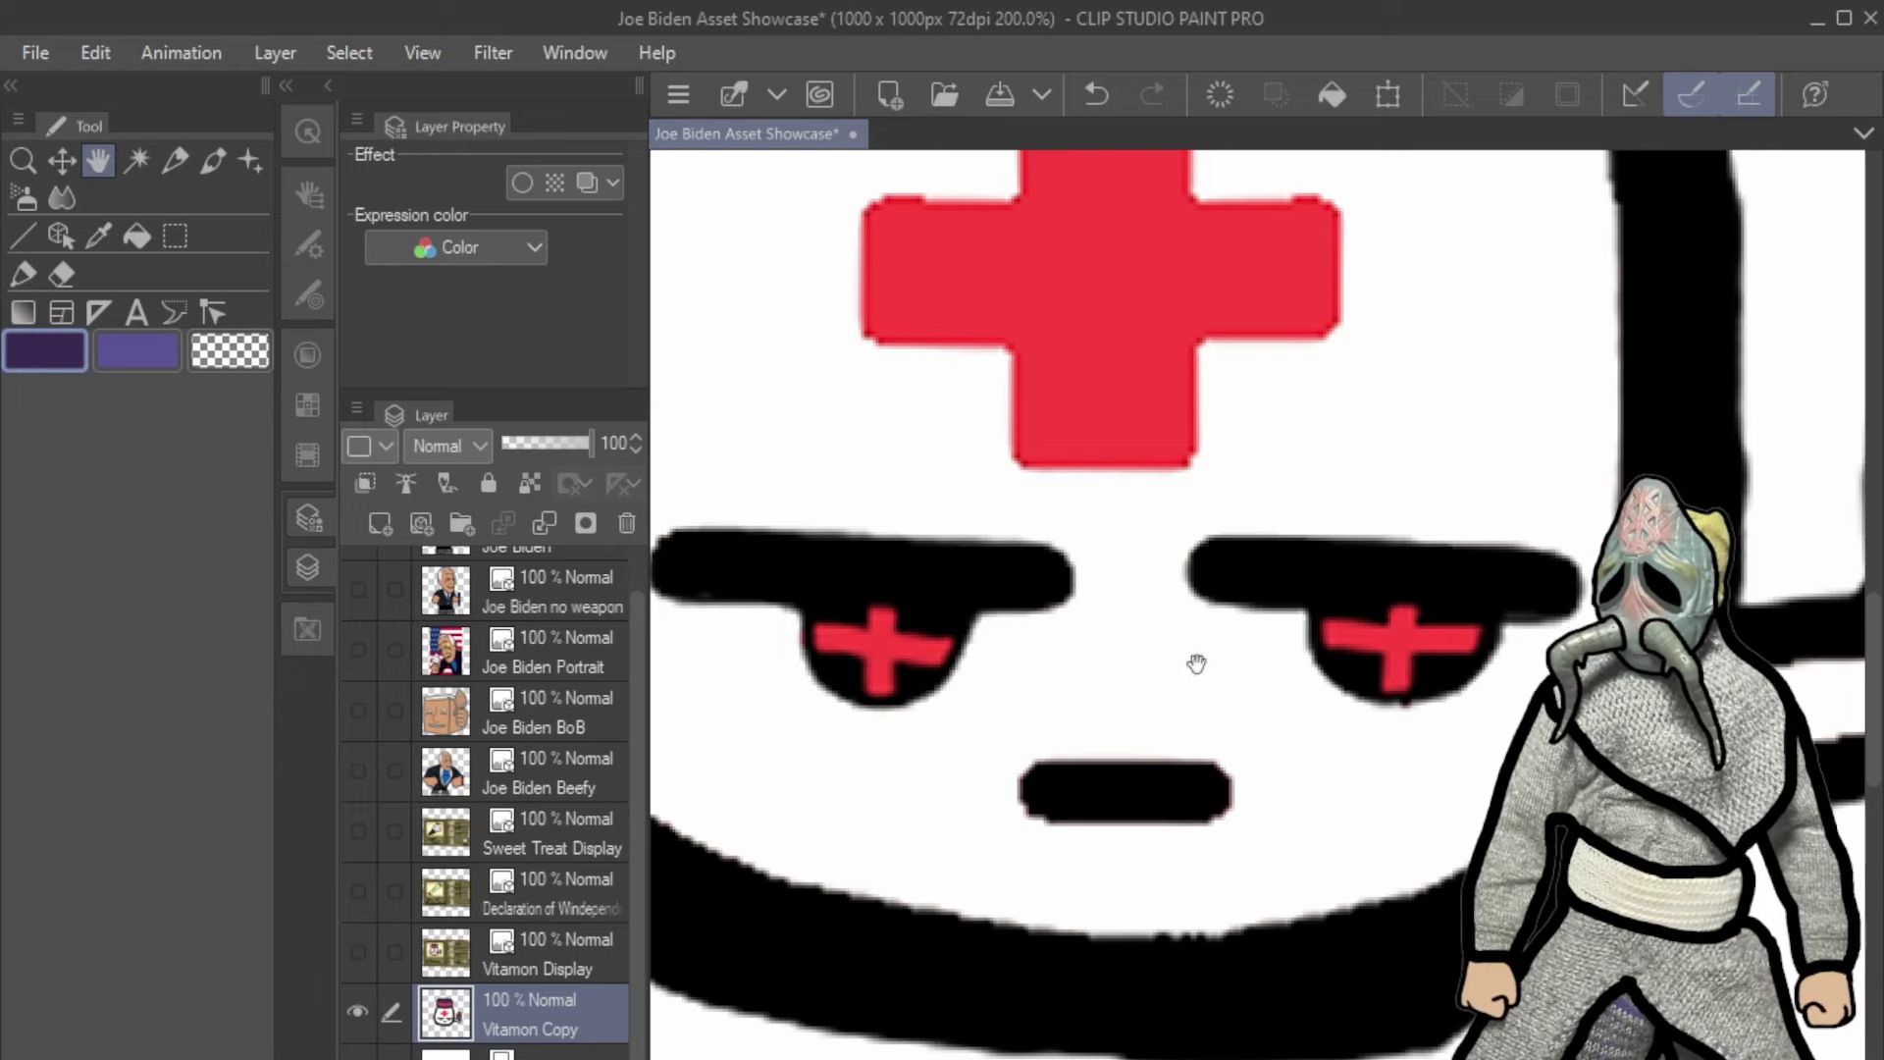
scroll(1418, 775, "down", 5)
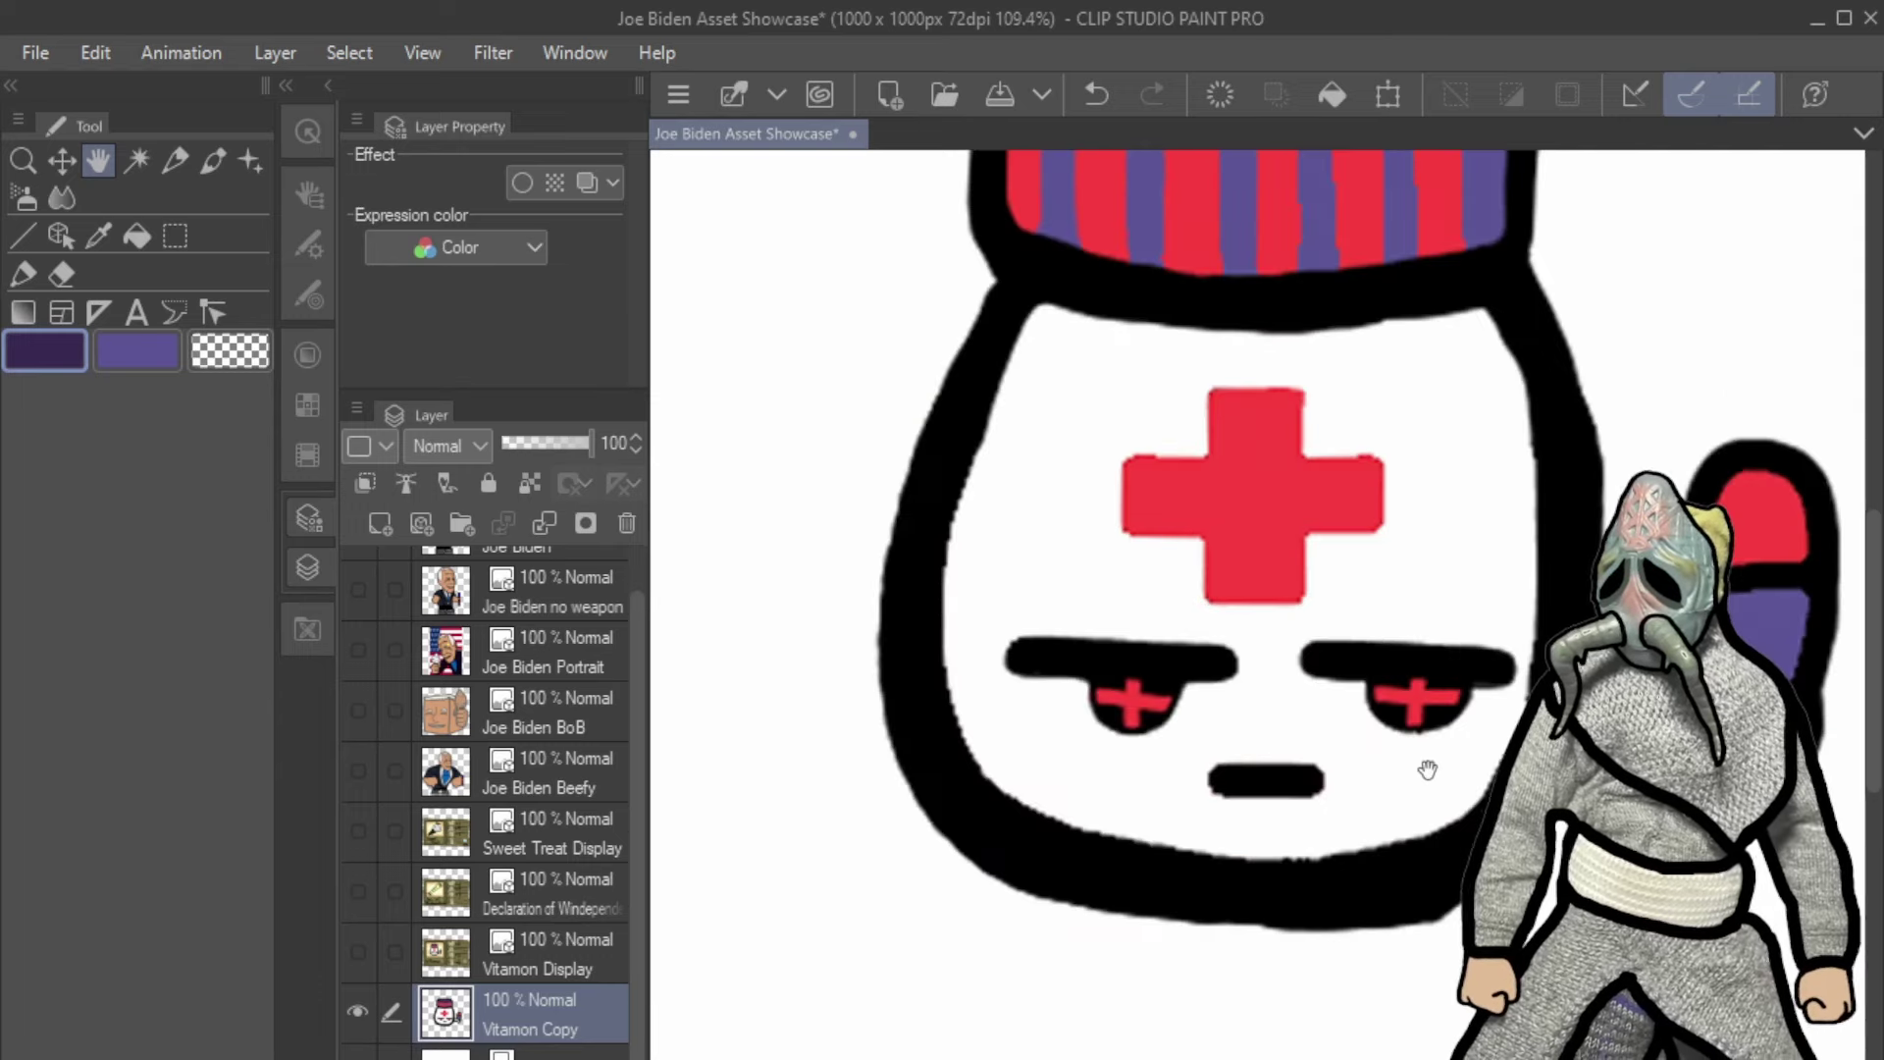
left_click_drag(1285, 468, 1100, 498)
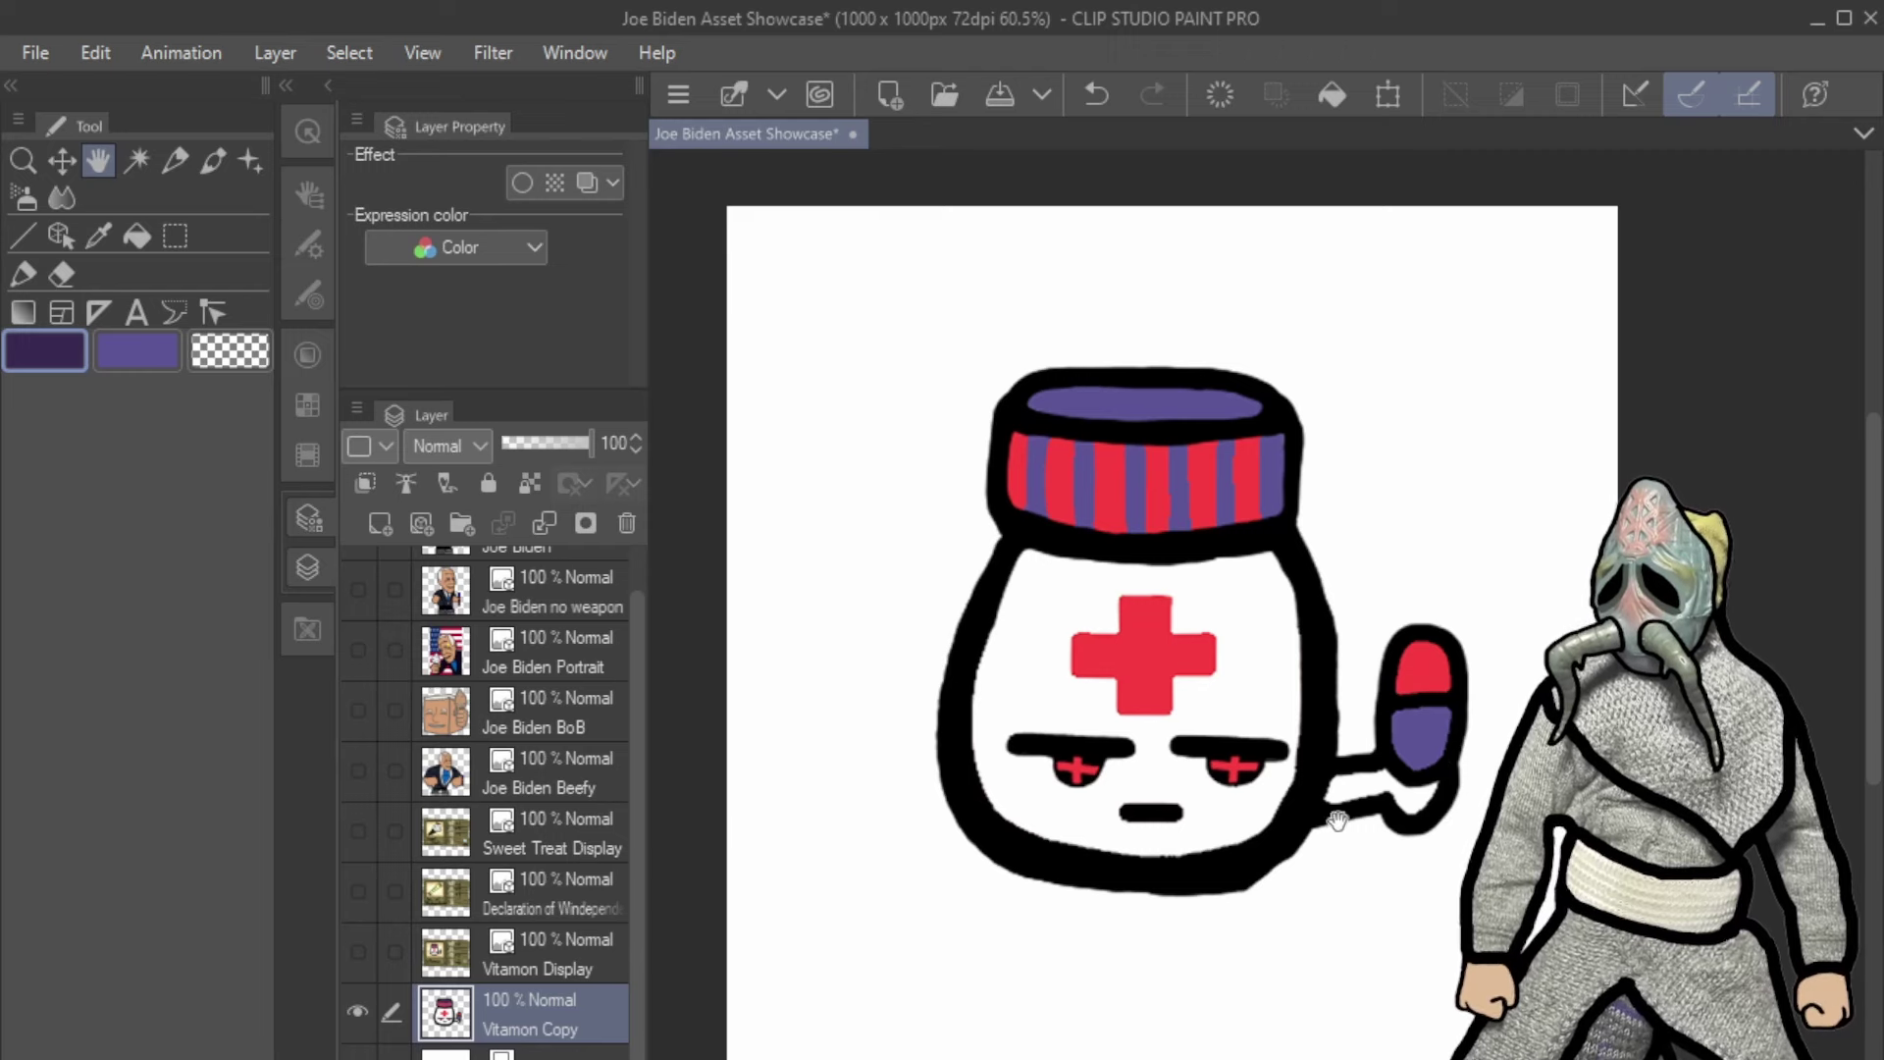
scroll(1314, 640, "down", 1)
scroll(1314, 640, "up", 1)
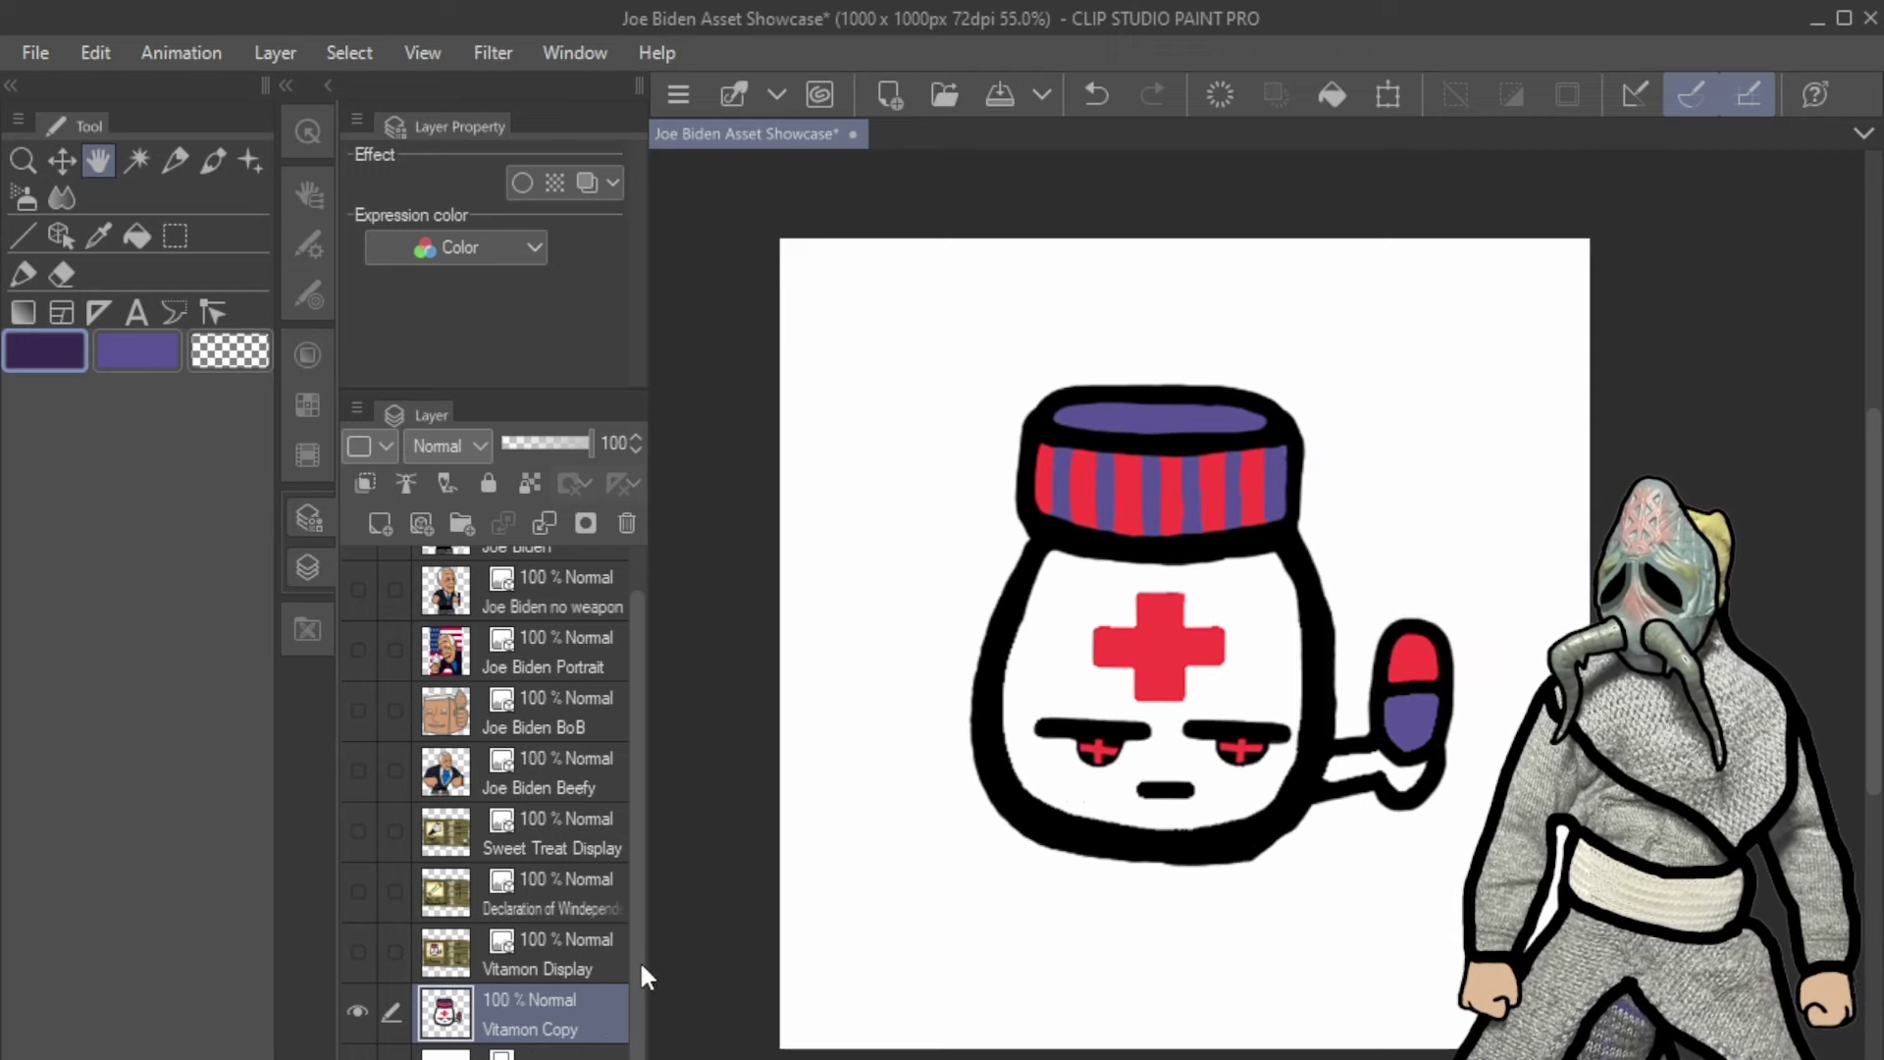
scroll(587, 945, "up", 1)
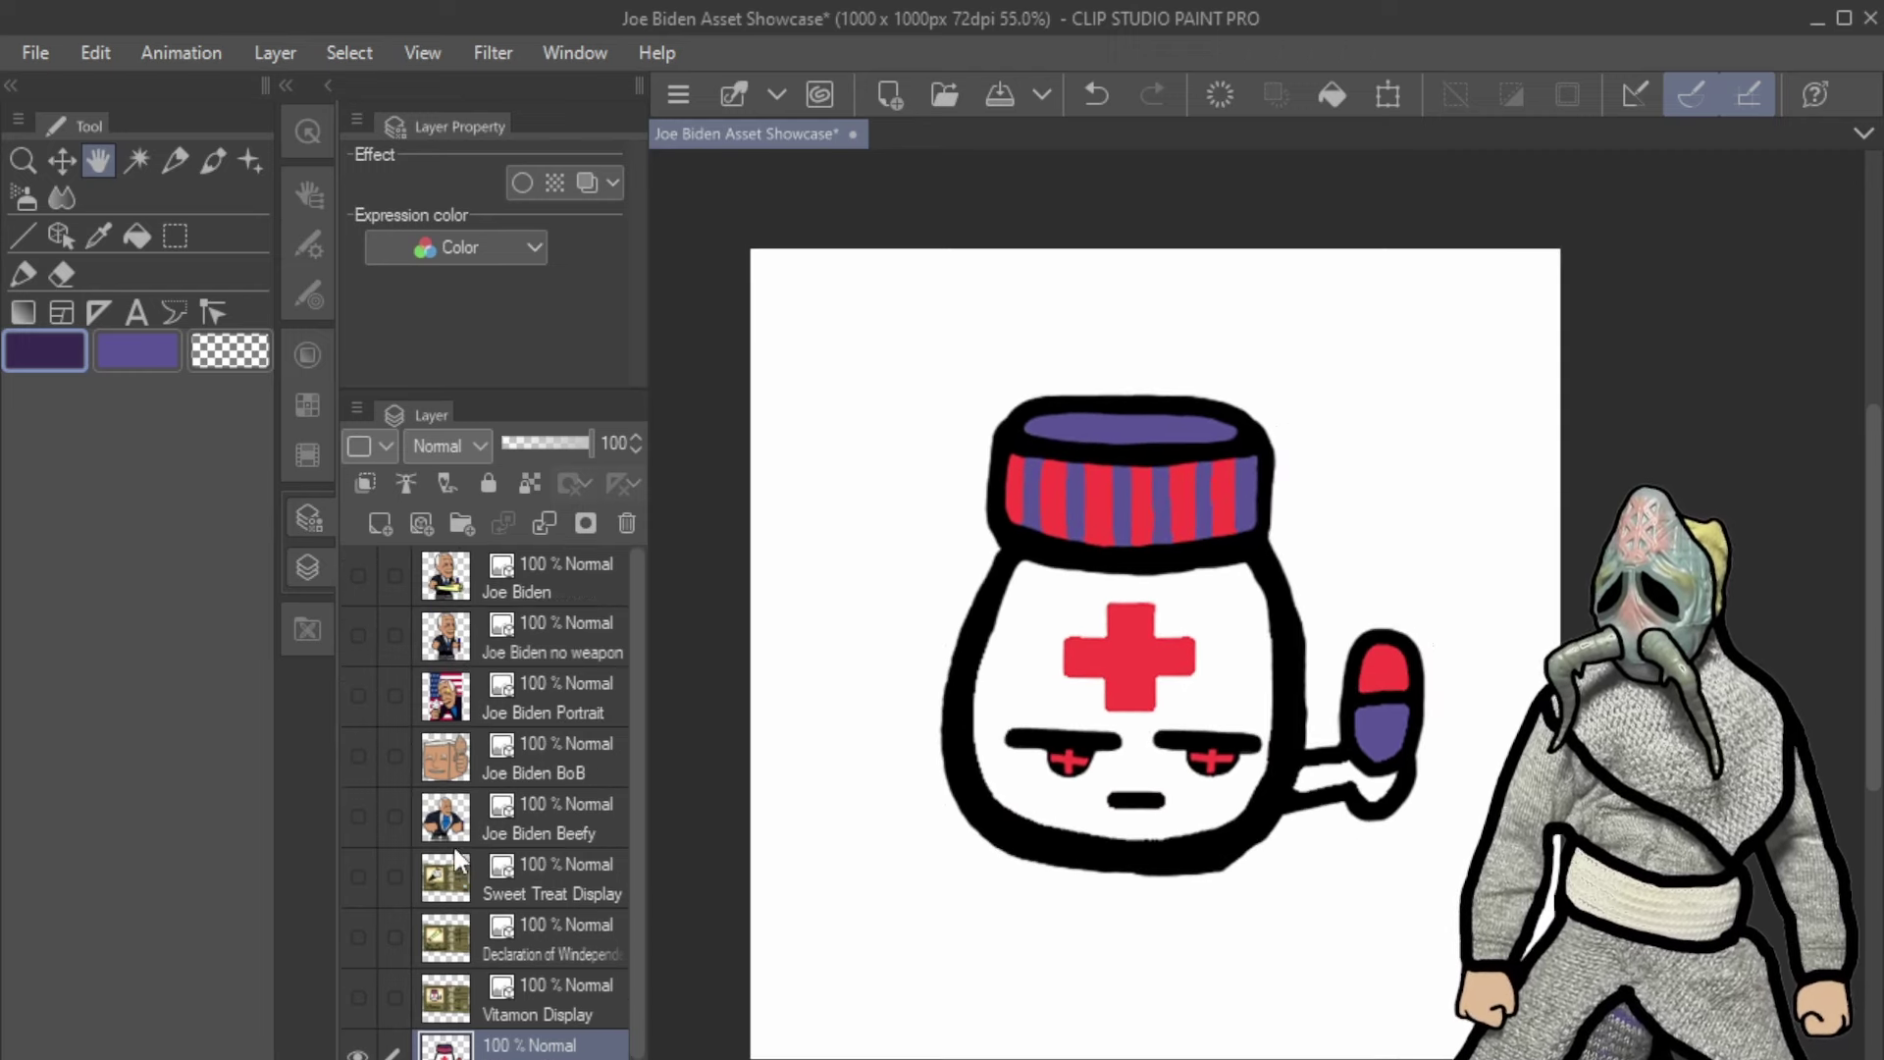
Show Joe Biden no weapon, move him left, and move the pill bottle up and right.
left_click(353, 635)
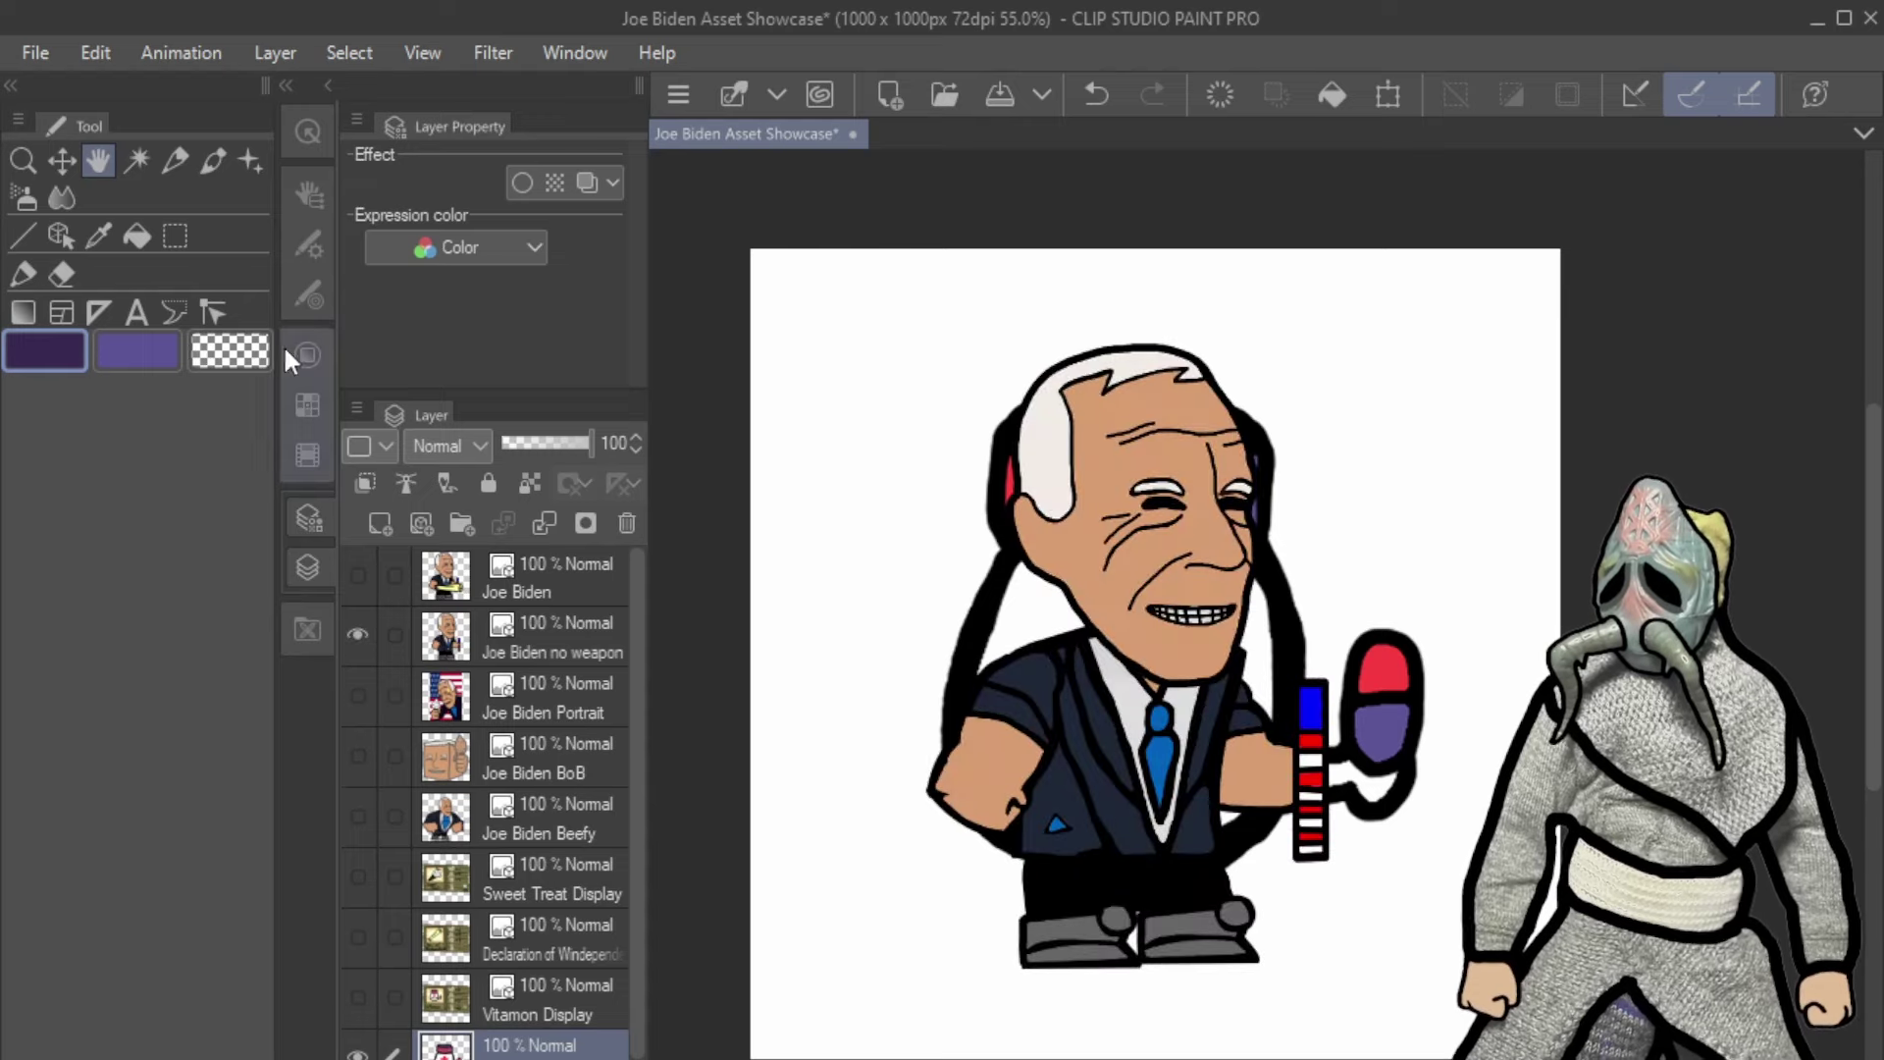
left_click(60, 236)
left_click_drag(1036, 604, 868, 628)
left_click_drag(1288, 576, 1386, 532)
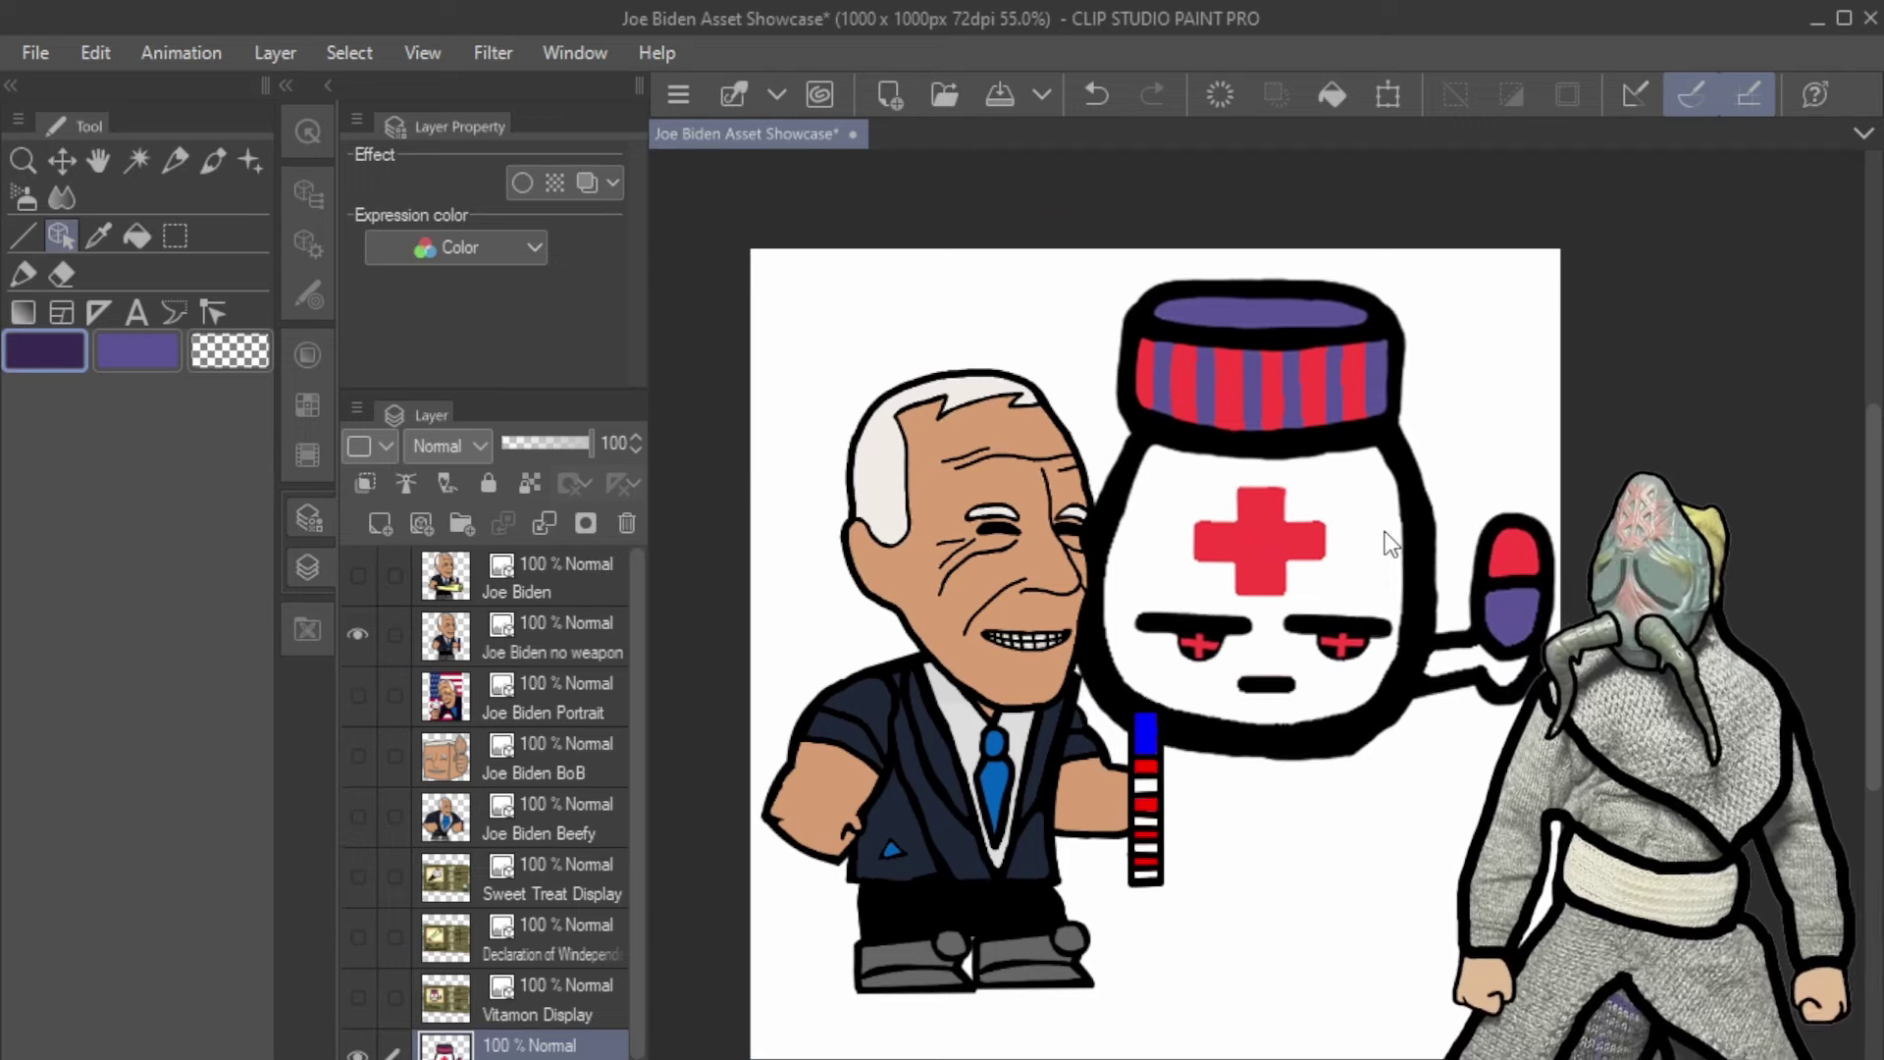
Fine-tune the Biden and pill-bottle positions so they stand side by side.
left_click(1001, 683)
left_click_drag(995, 699, 984, 702)
left_click(1235, 606)
left_click_drag(1234, 606, 1210, 619)
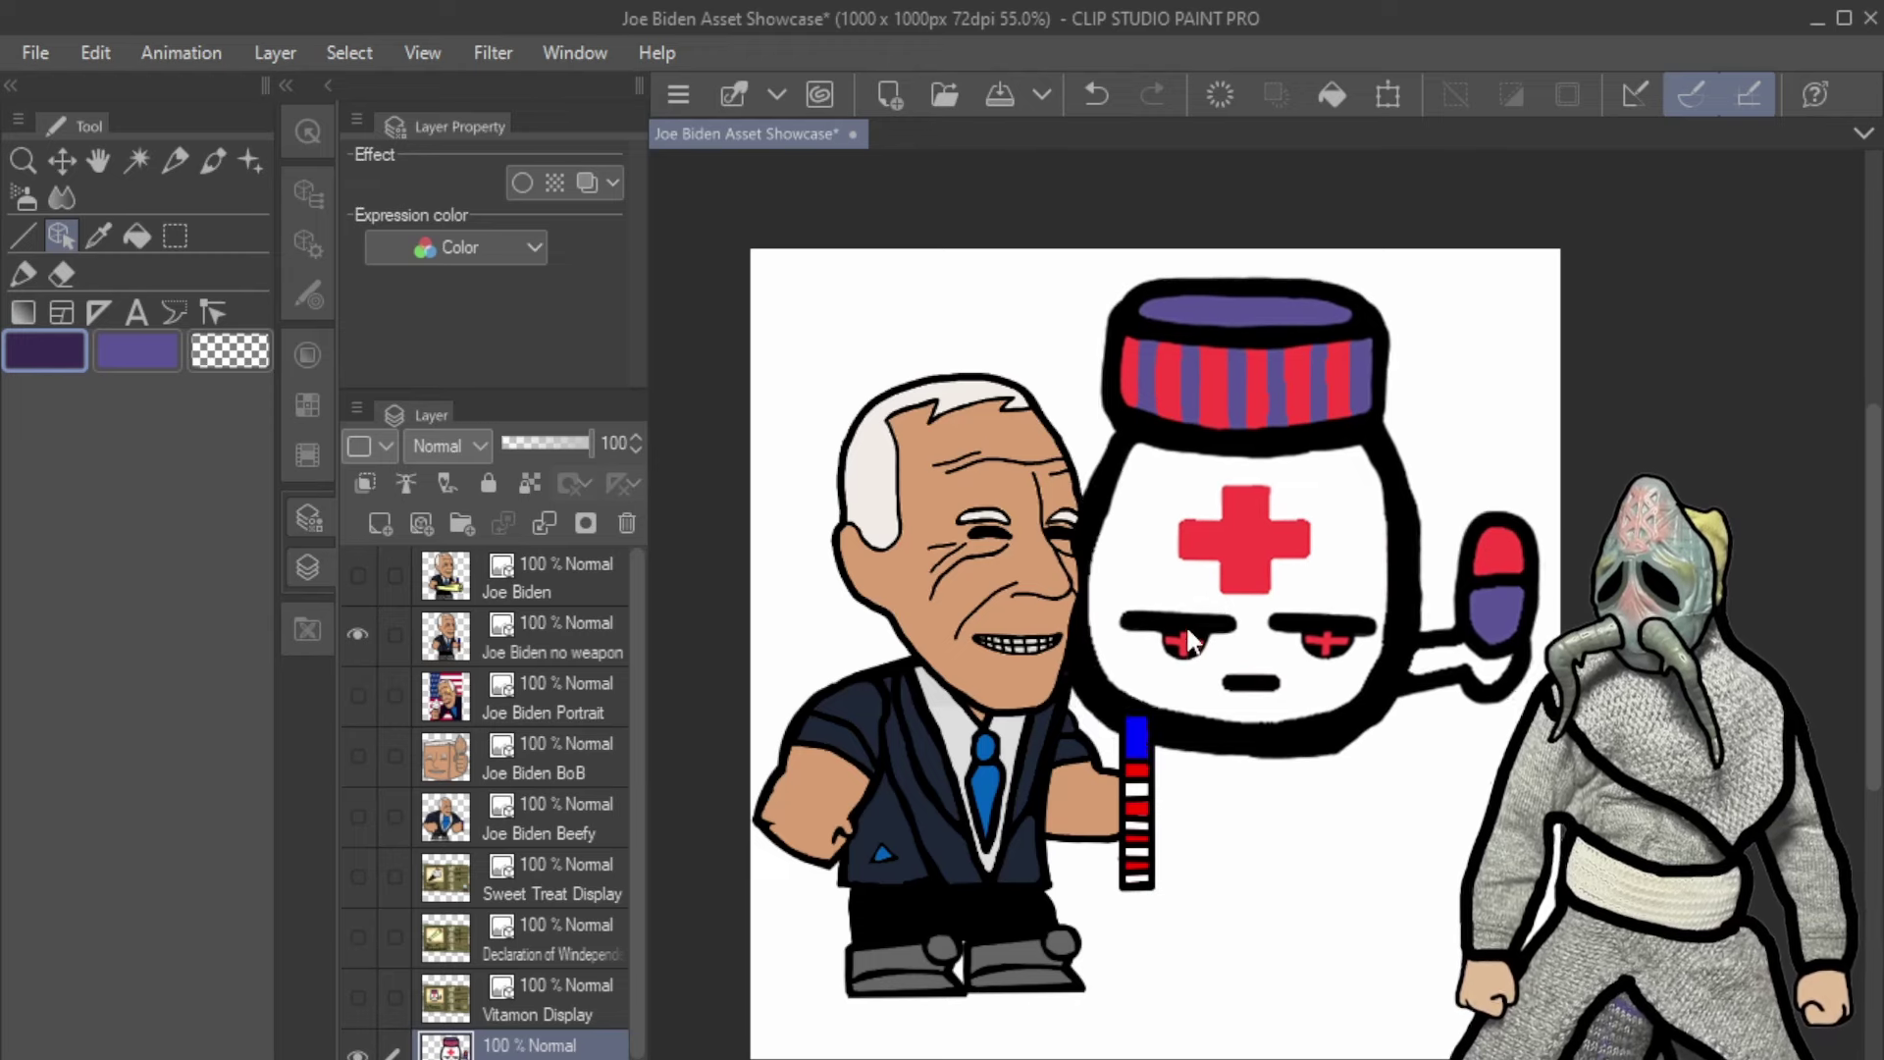
left_click_drag(926, 846, 957, 821)
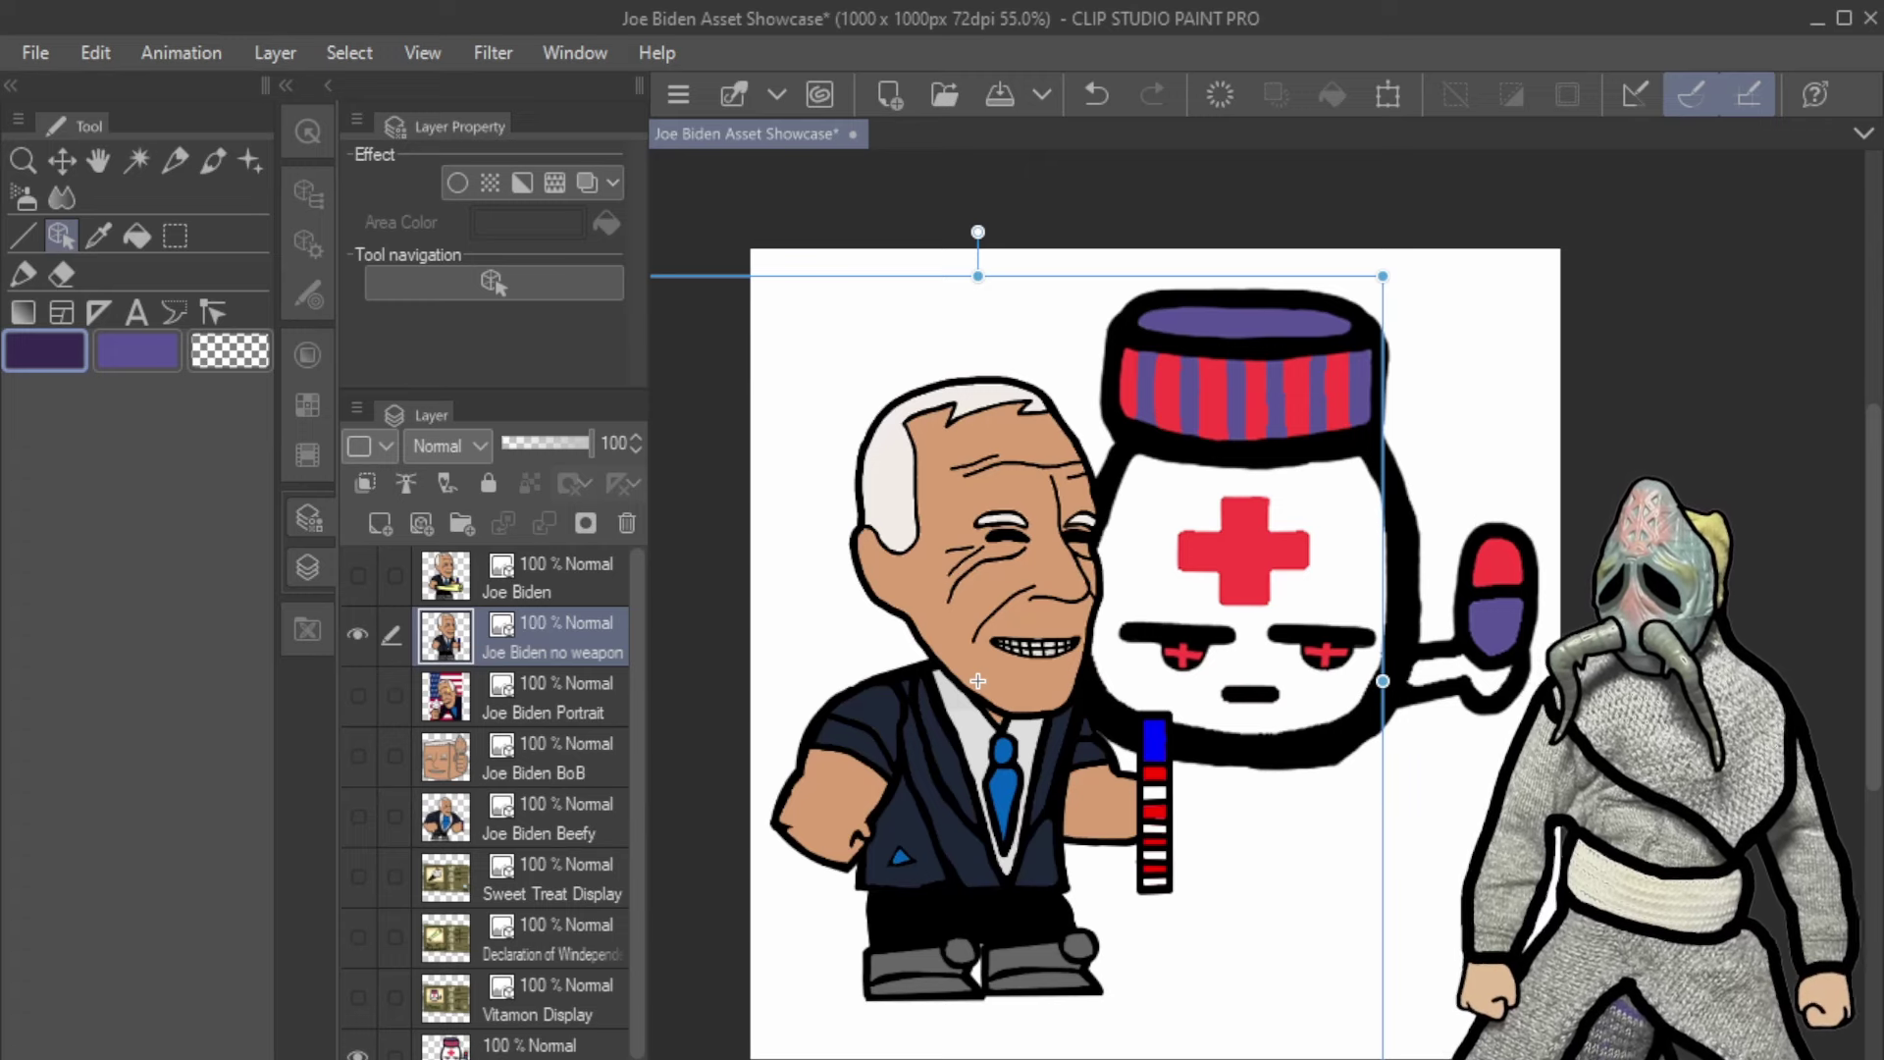
Select the Vitamon Copy layer and nudge the pill bottle left against Biden's shoulder.
left_click(550, 1046)
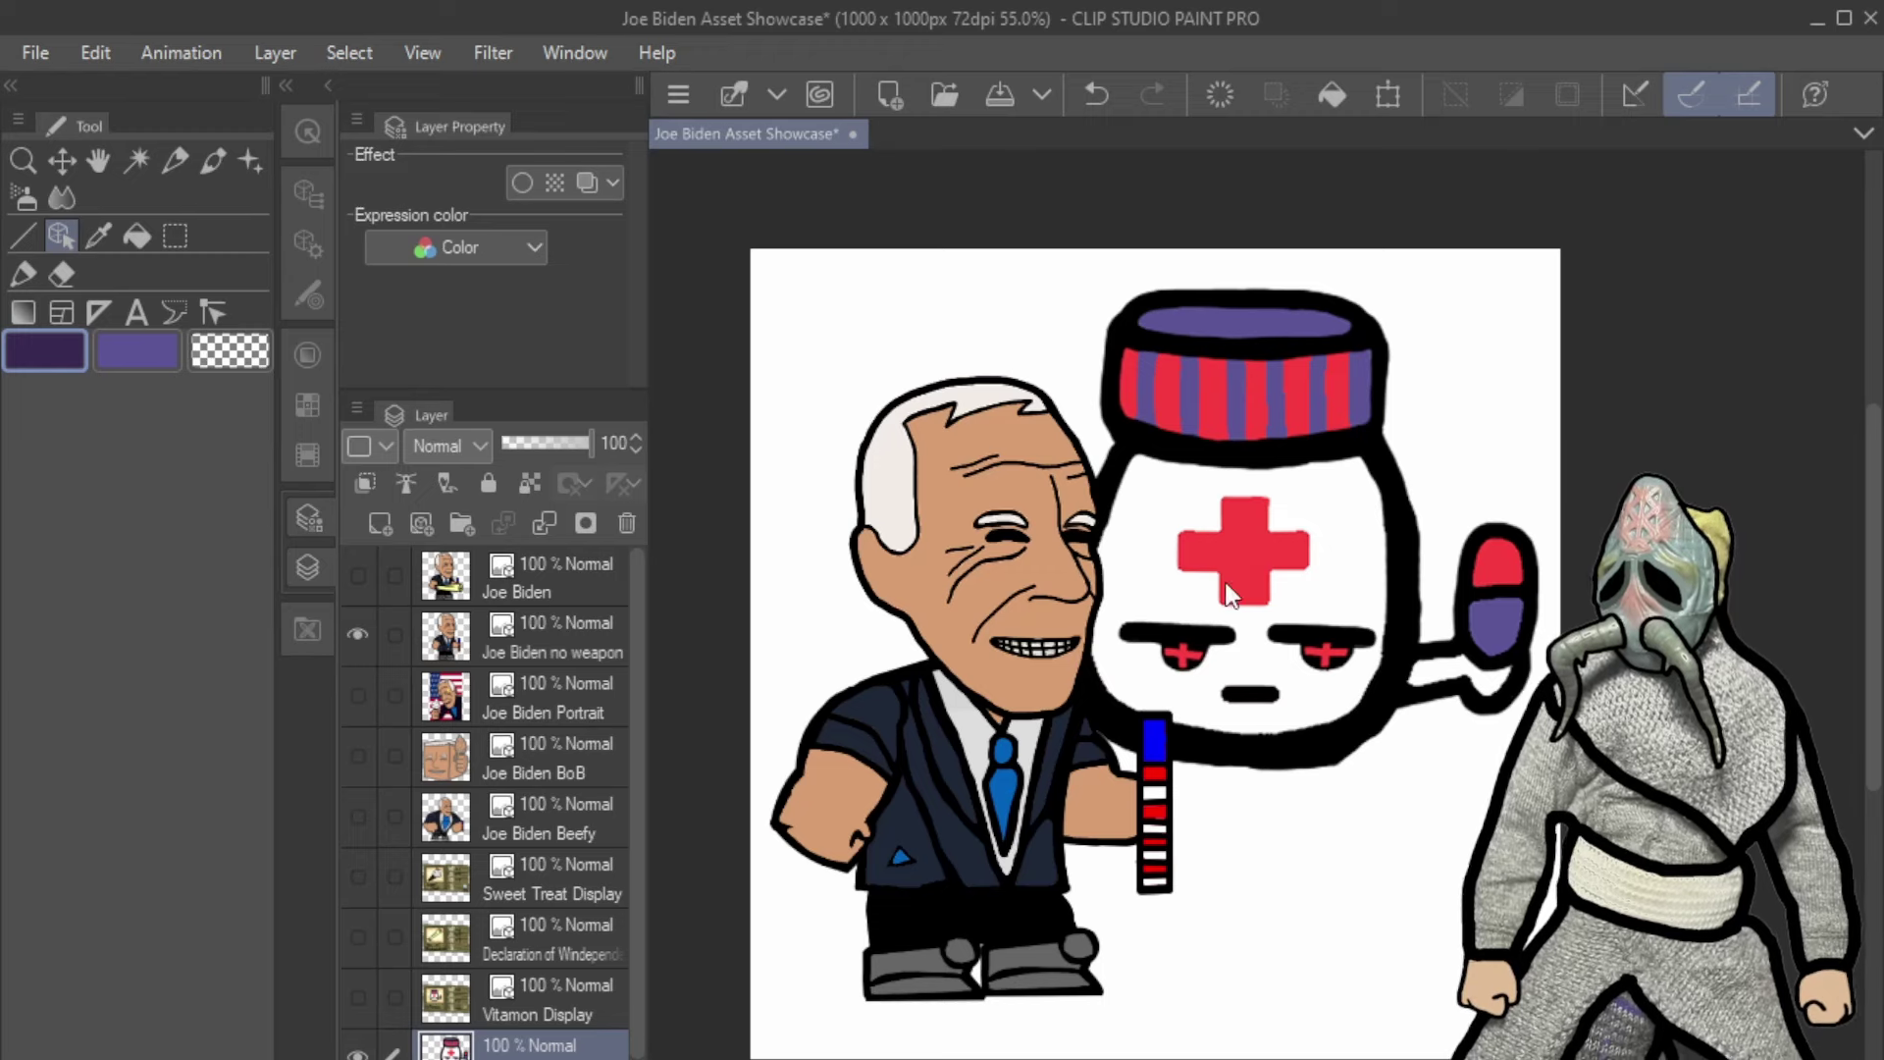
mouse_move(1295, 675)
left_mouse_down()
mouse_move(1251, 660)
mouse_move(1270, 669)
left_mouse_up()
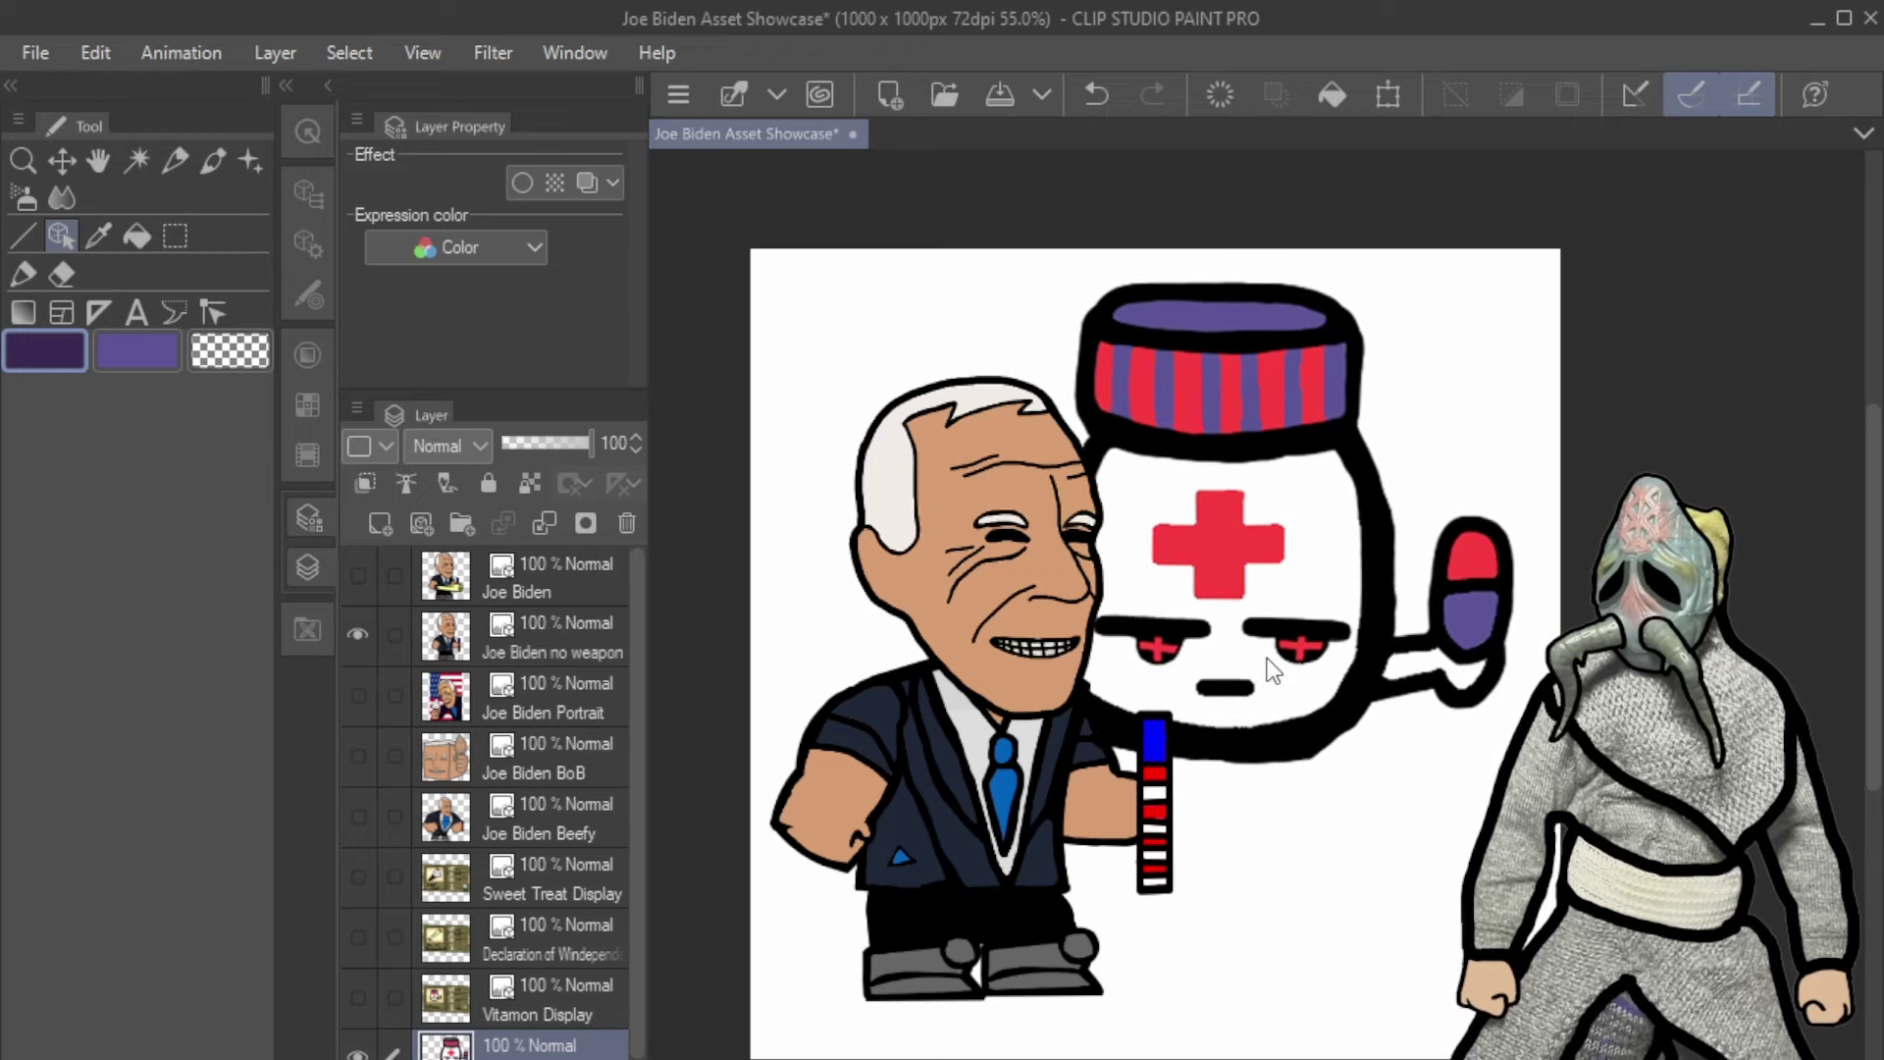
scroll(546, 940, "down", 1)
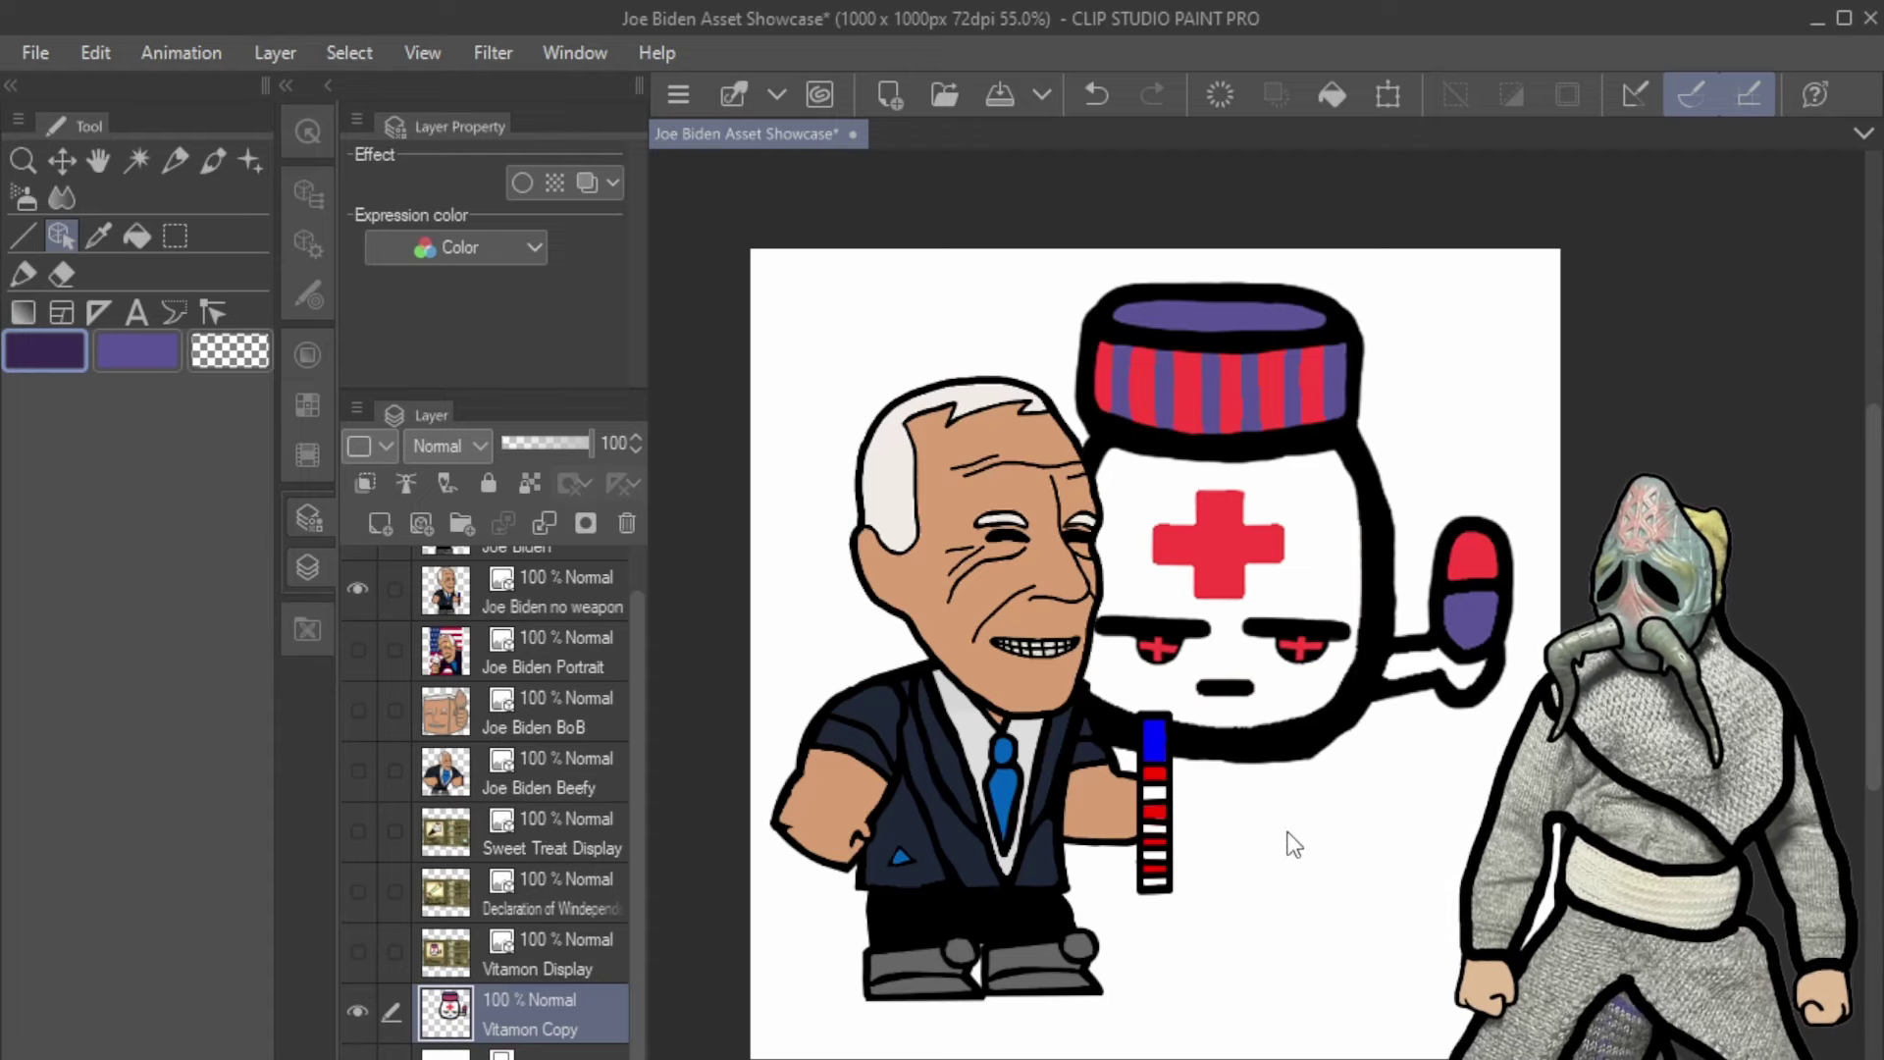
scroll(1219, 768, "up", 1)
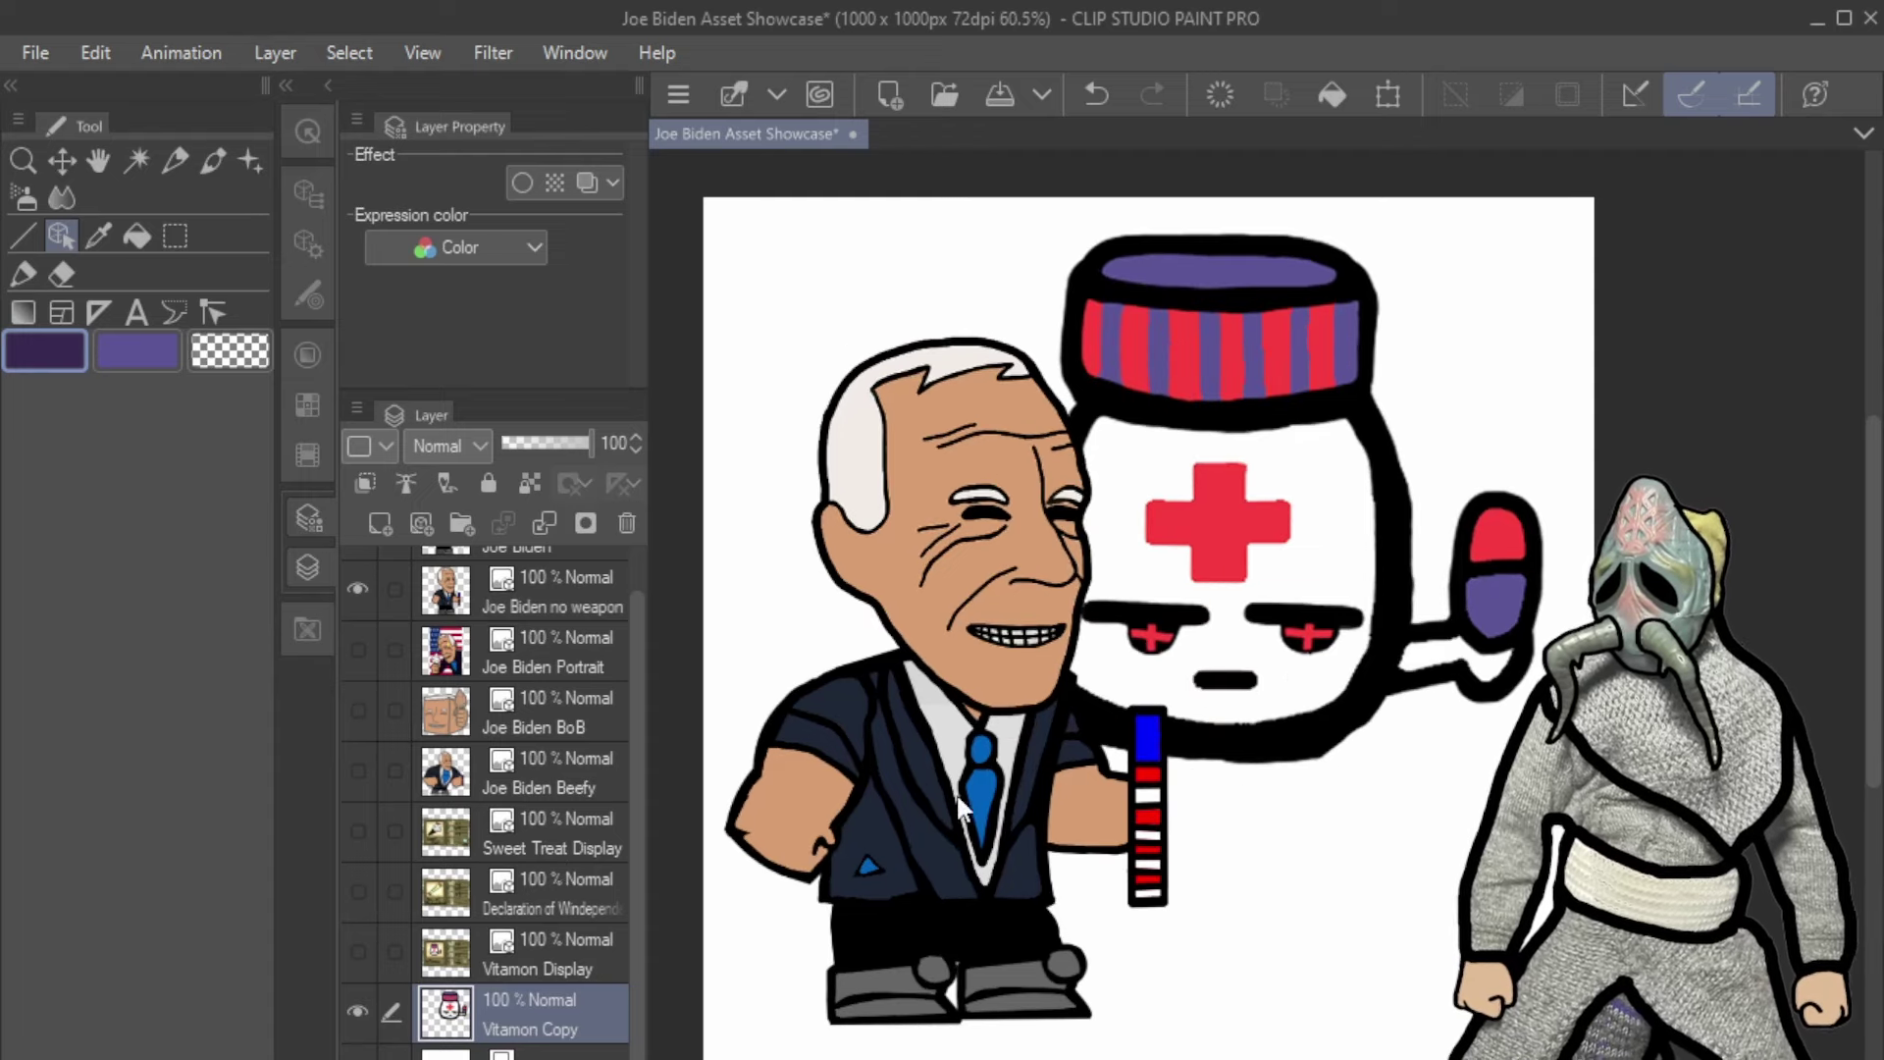